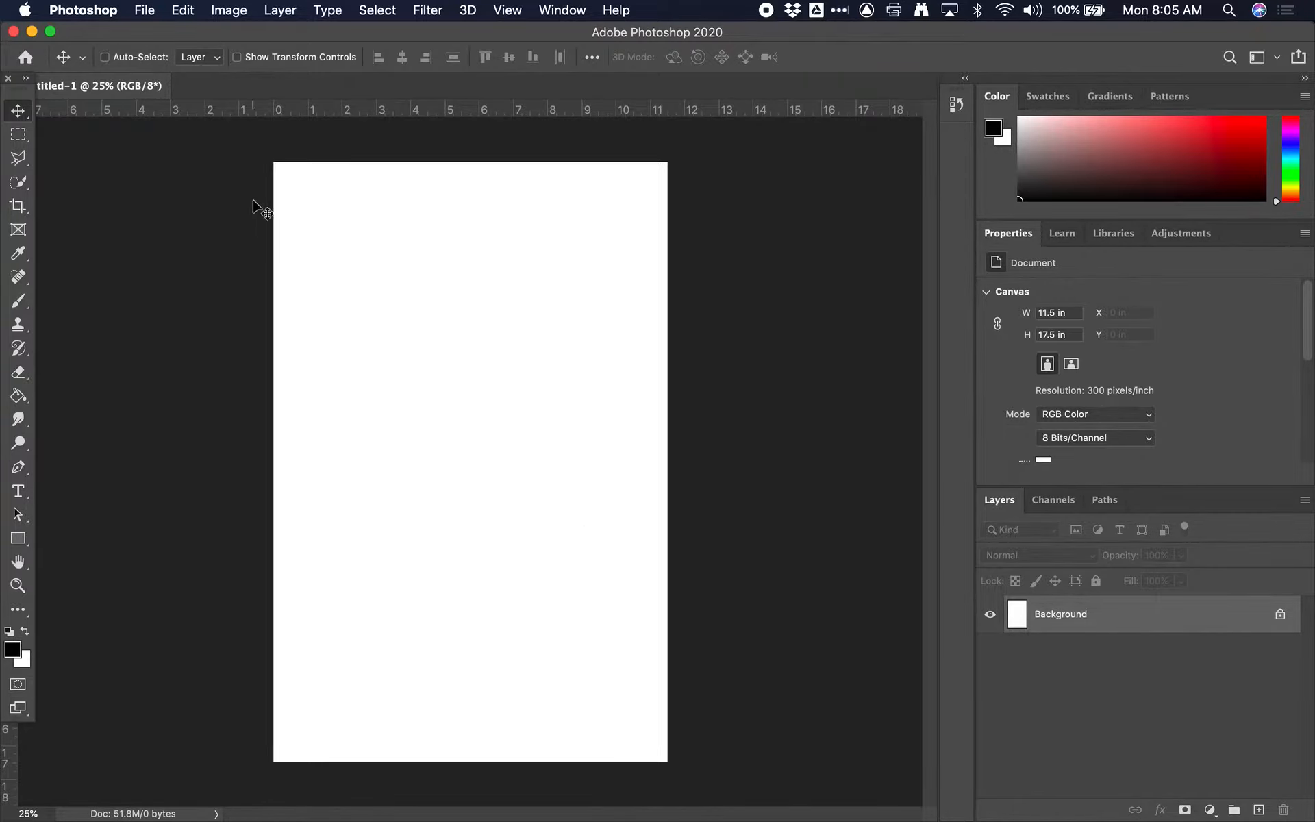
Step: Place 1.jpeg from the desktop's Photoshop Images folder into the document as an embedded image
left_click(145, 8)
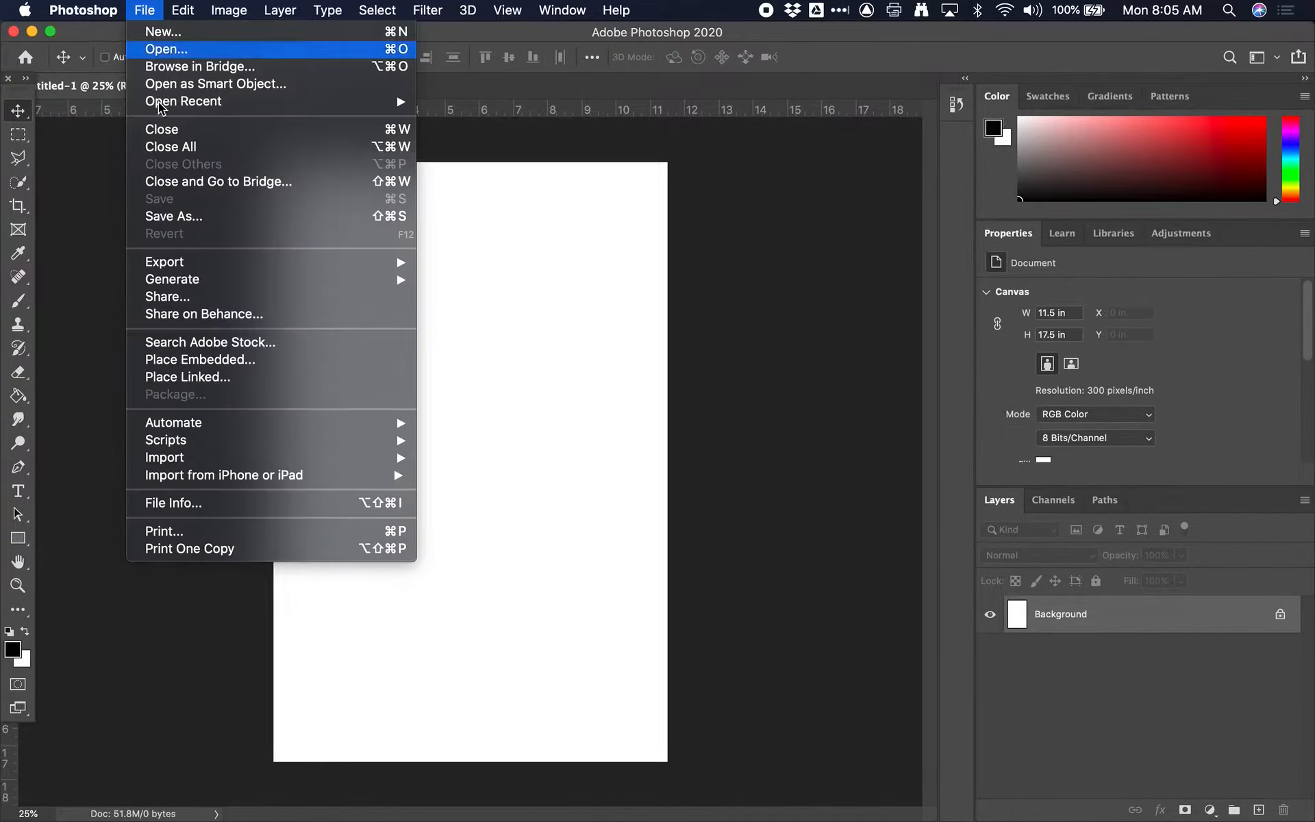
left_click(226, 361)
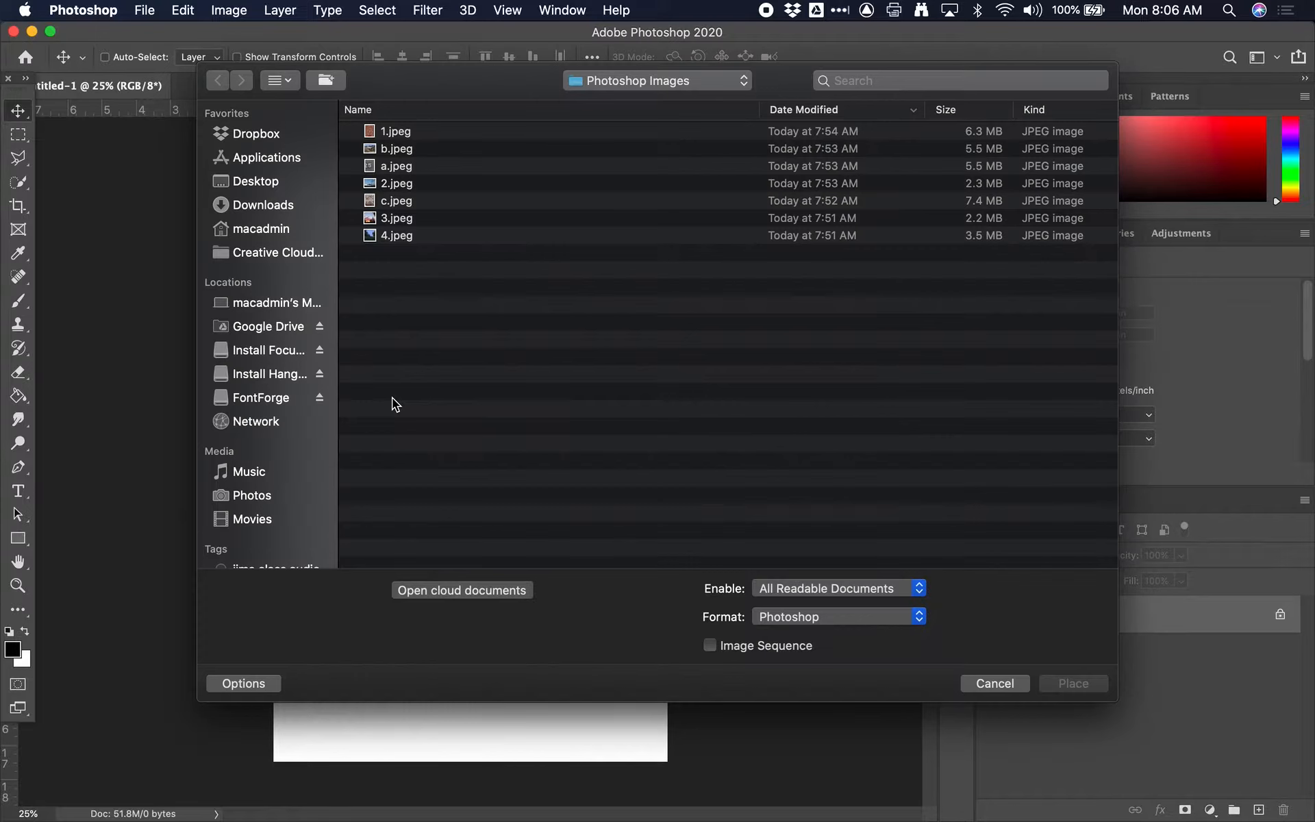
key("super+d")
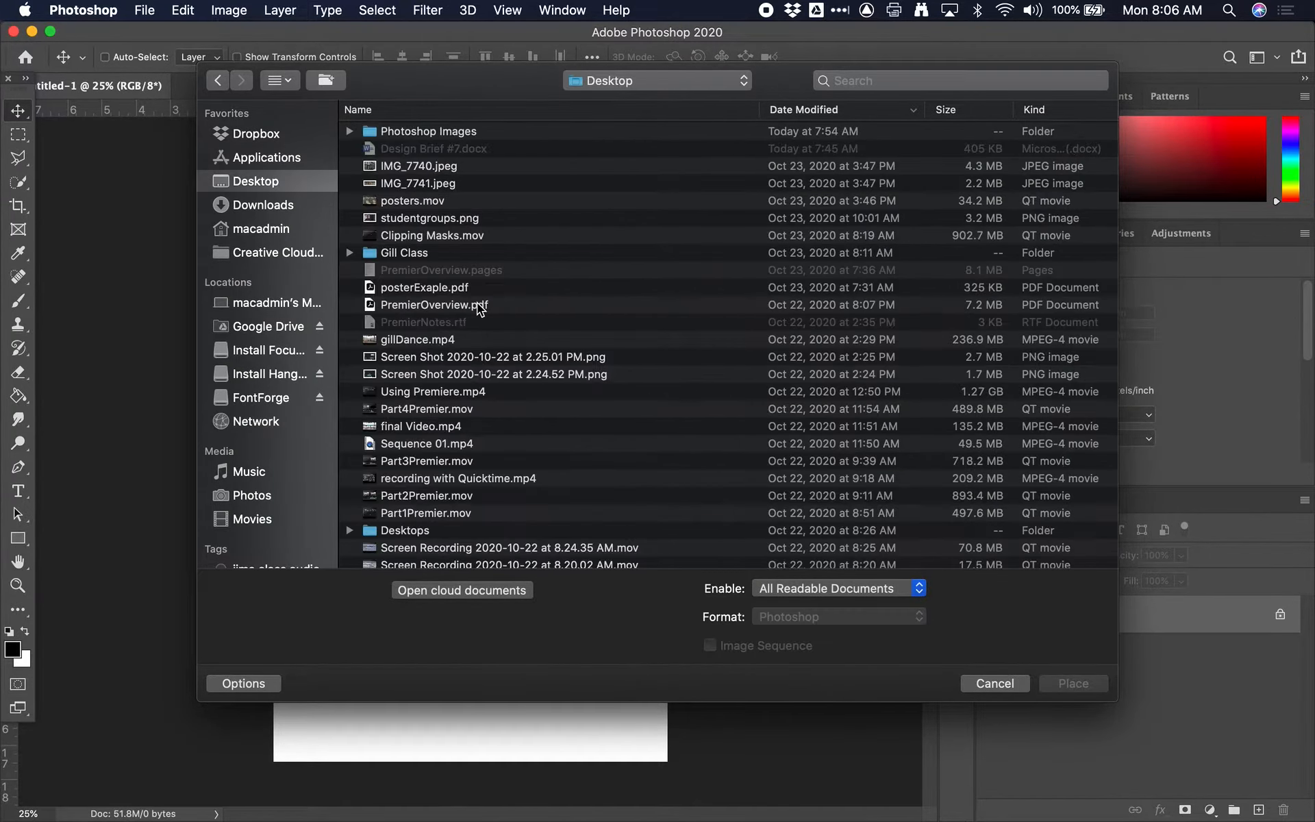
double_click(458, 132)
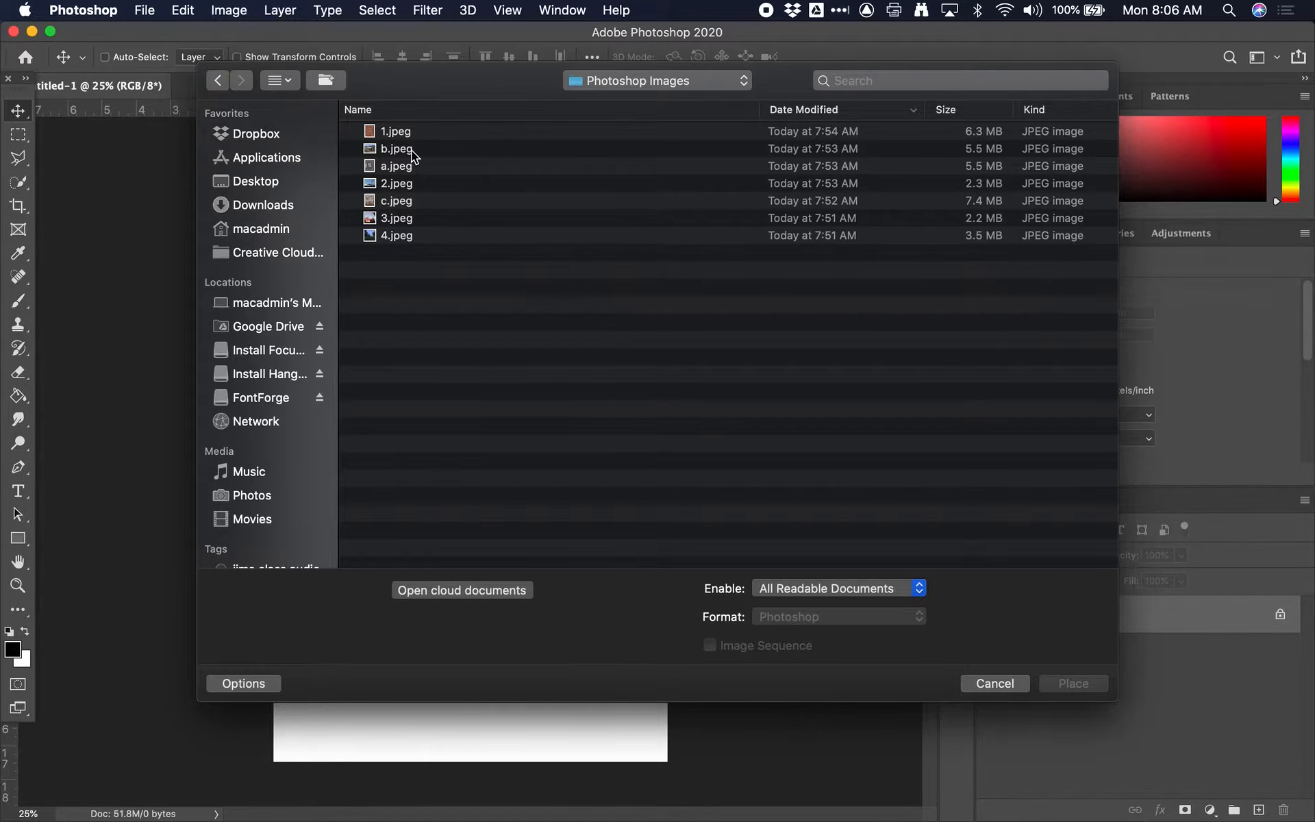
left_click(394, 134)
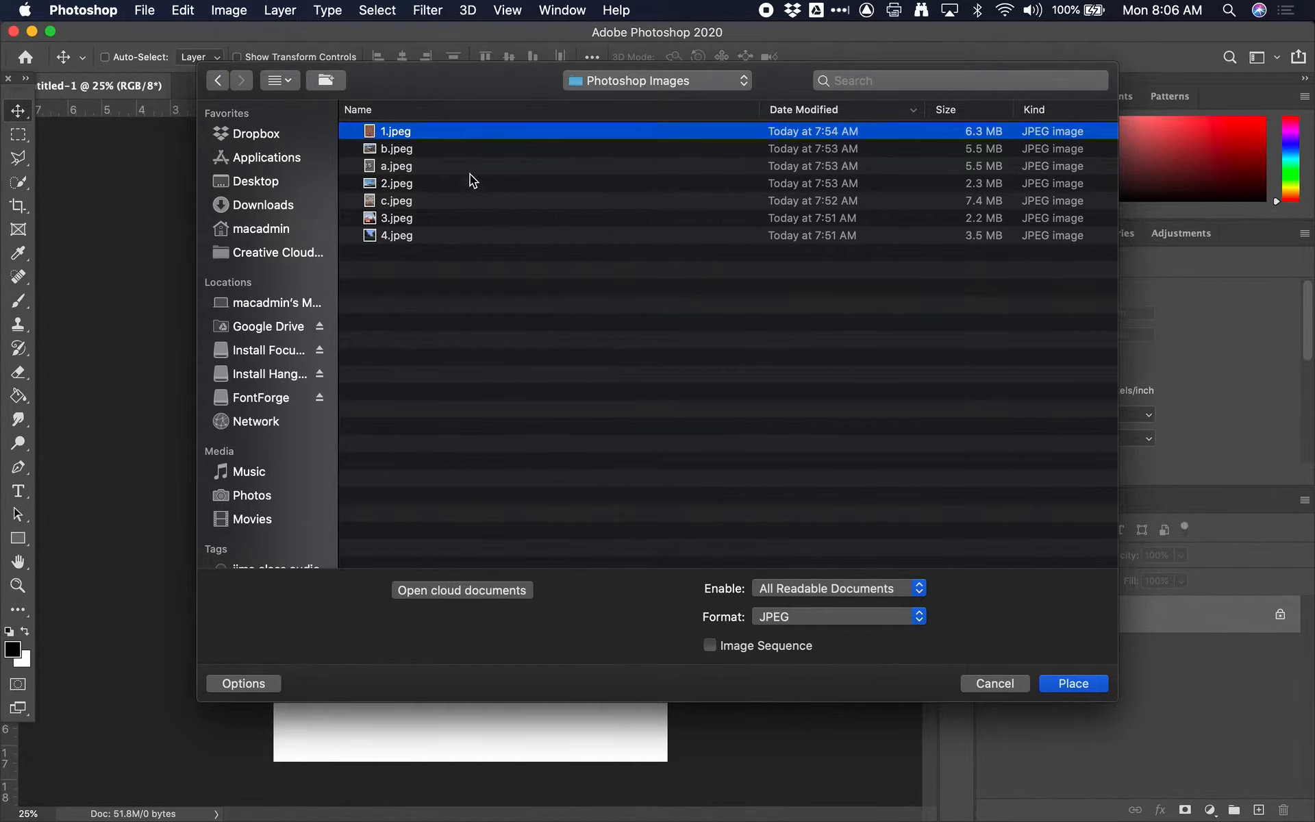
left_click(1073, 684)
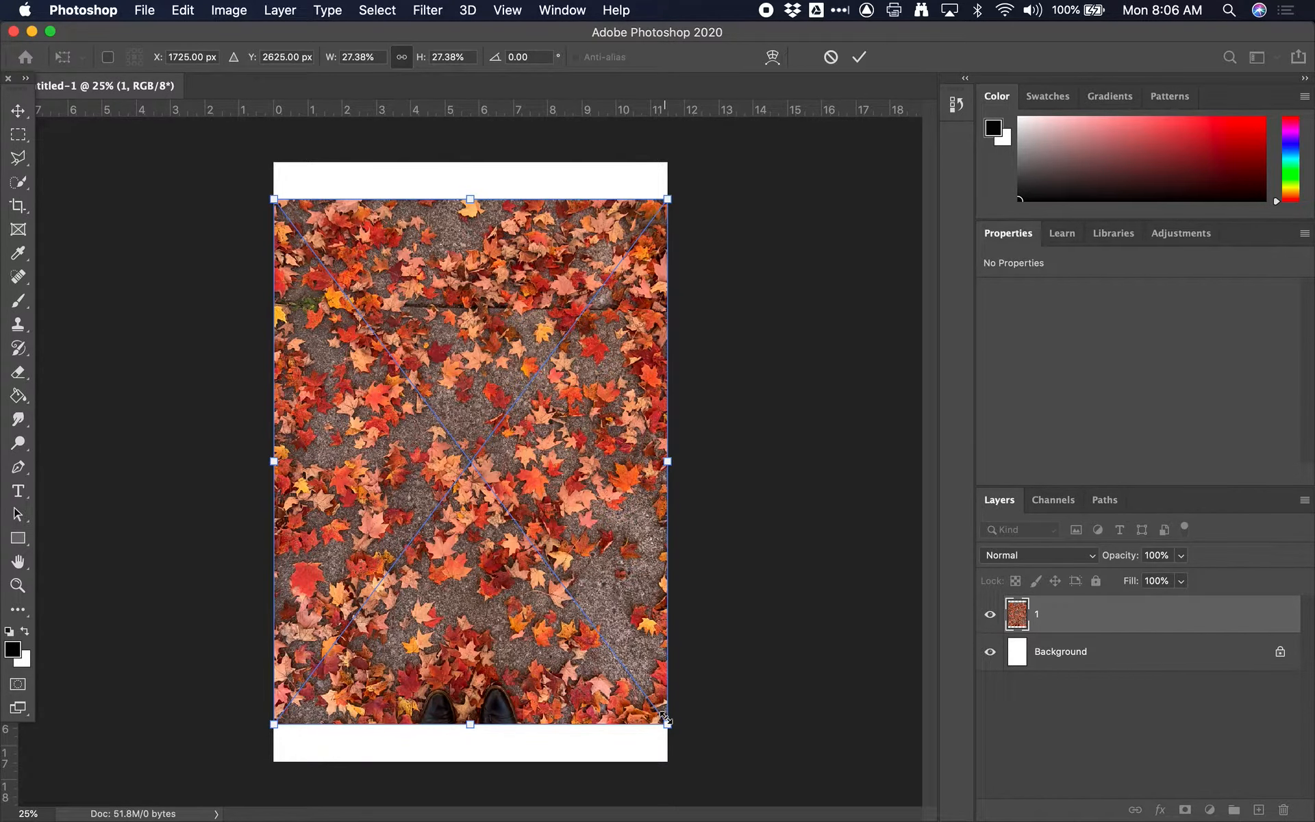
Step: Try shrinking the placed image proportionally to about 19%, then scaling it out of proportion, and undo the disproportionate scaling
left_click_drag(666, 719, 521, 663)
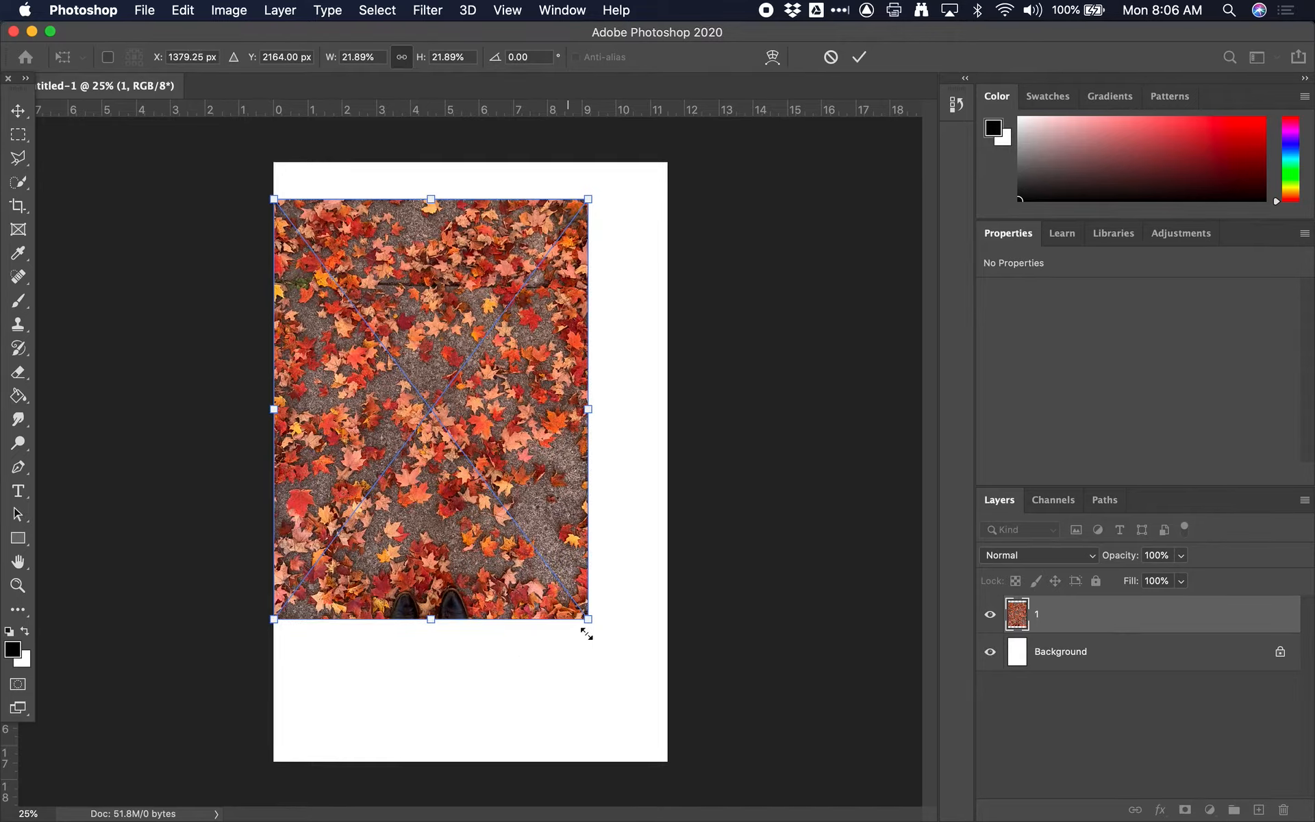
left_click_drag(587, 620, 537, 570)
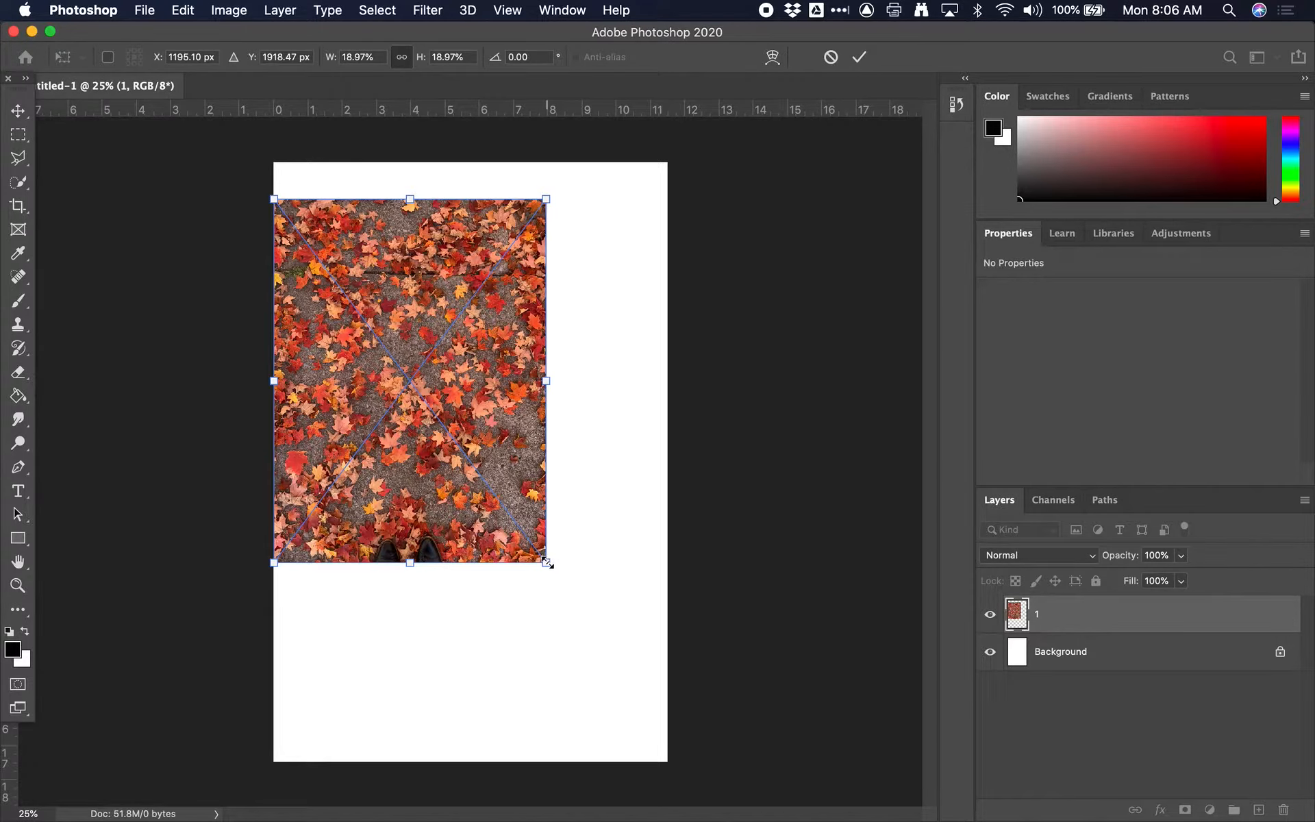
left_click_drag(547, 563, 622, 645)
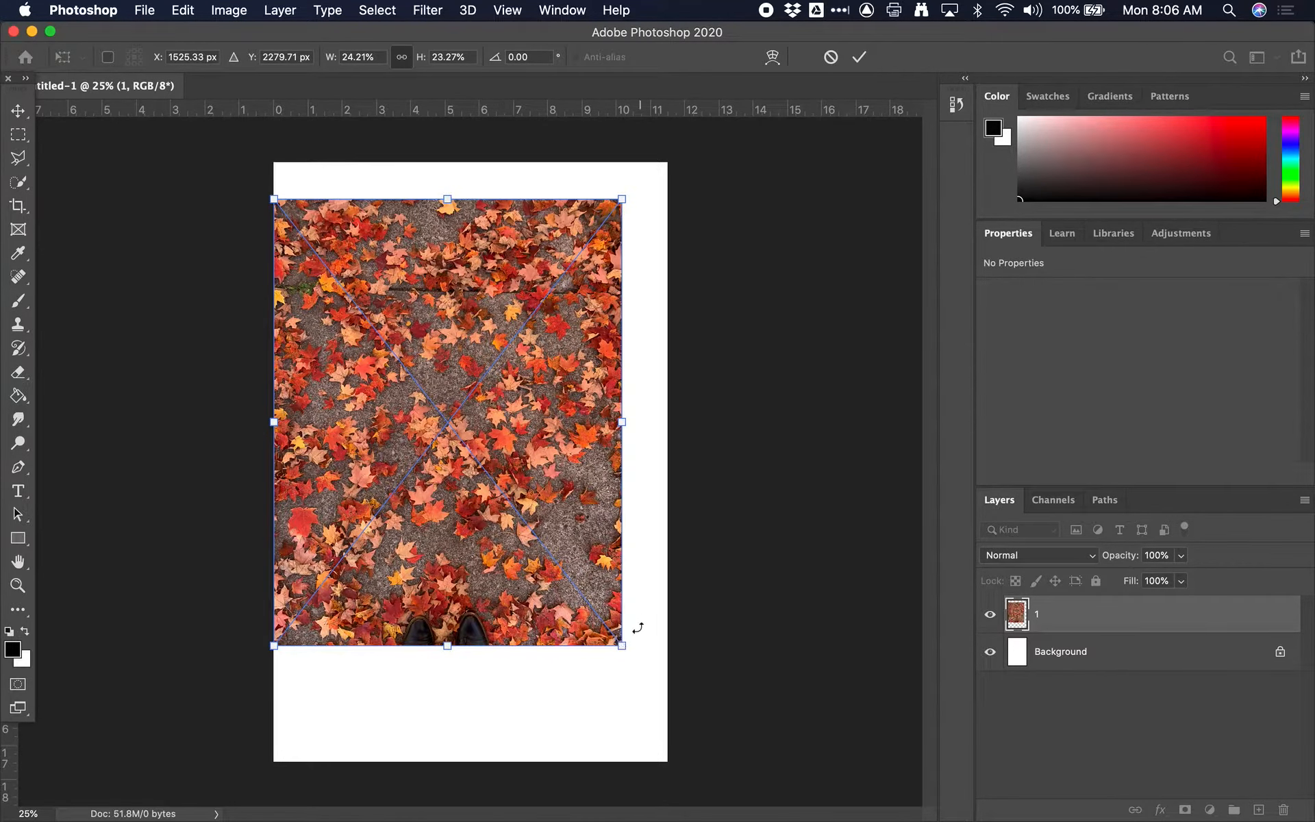
key("super+z")
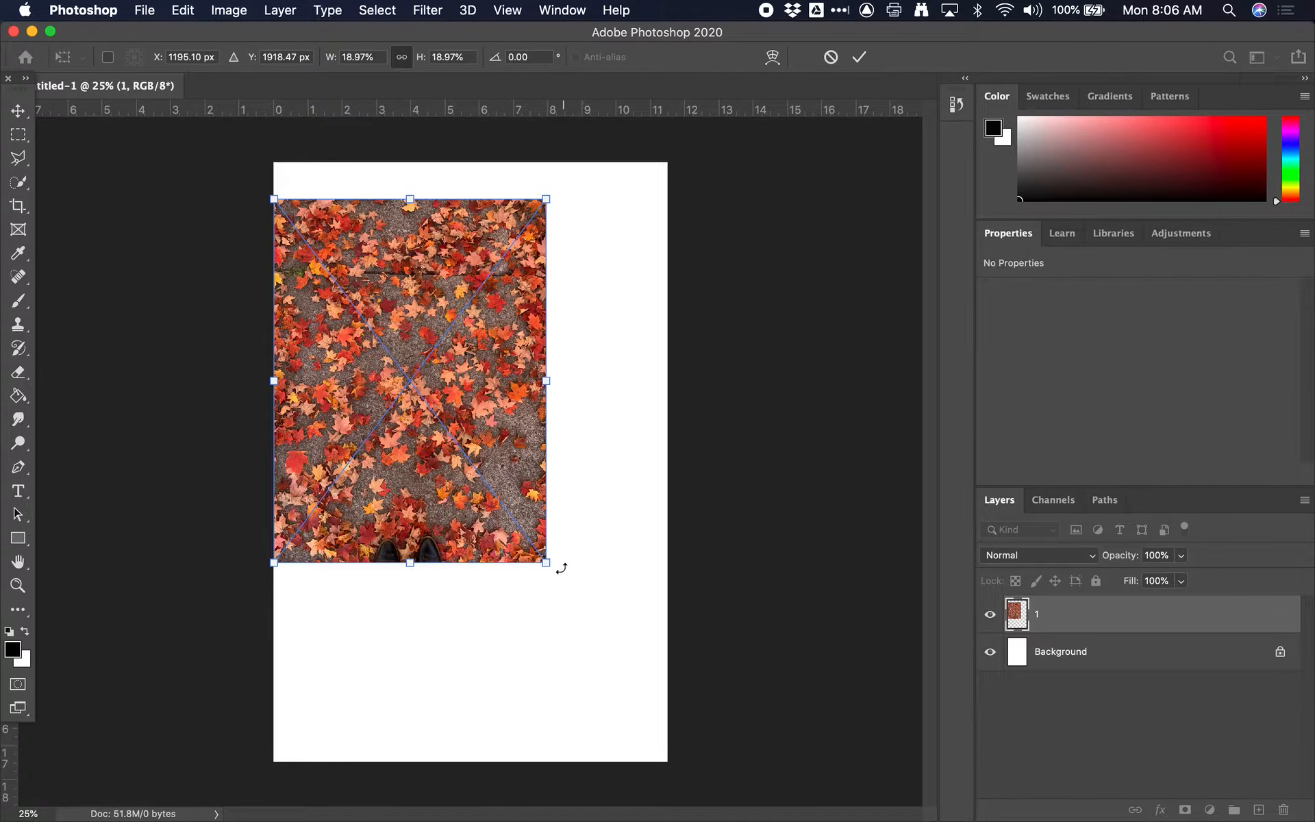
Step: Enlarge the placed image proportionally to about 34% so that it covers the whole canvas, and commit the placement
left_click_drag(545, 562, 765, 777)
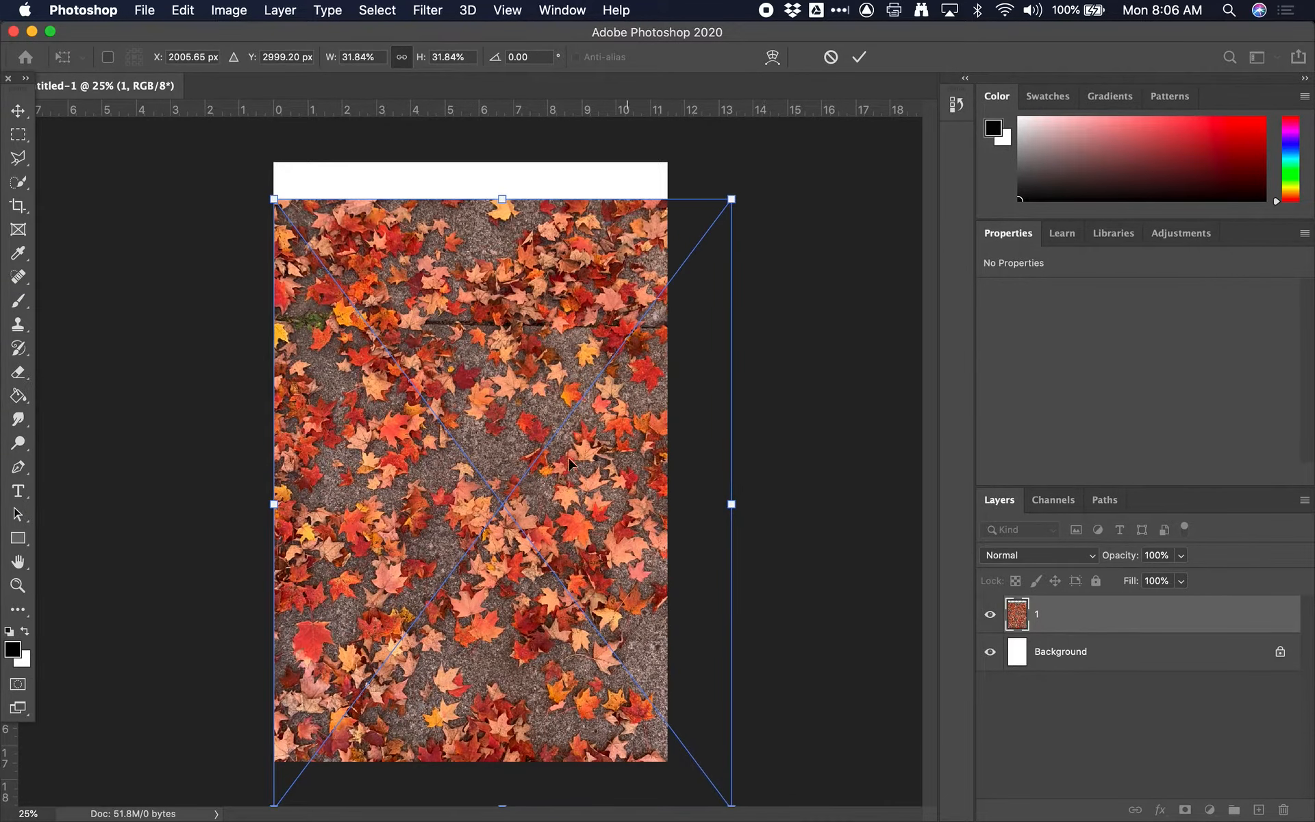
left_click_drag(274, 199, 229, 162)
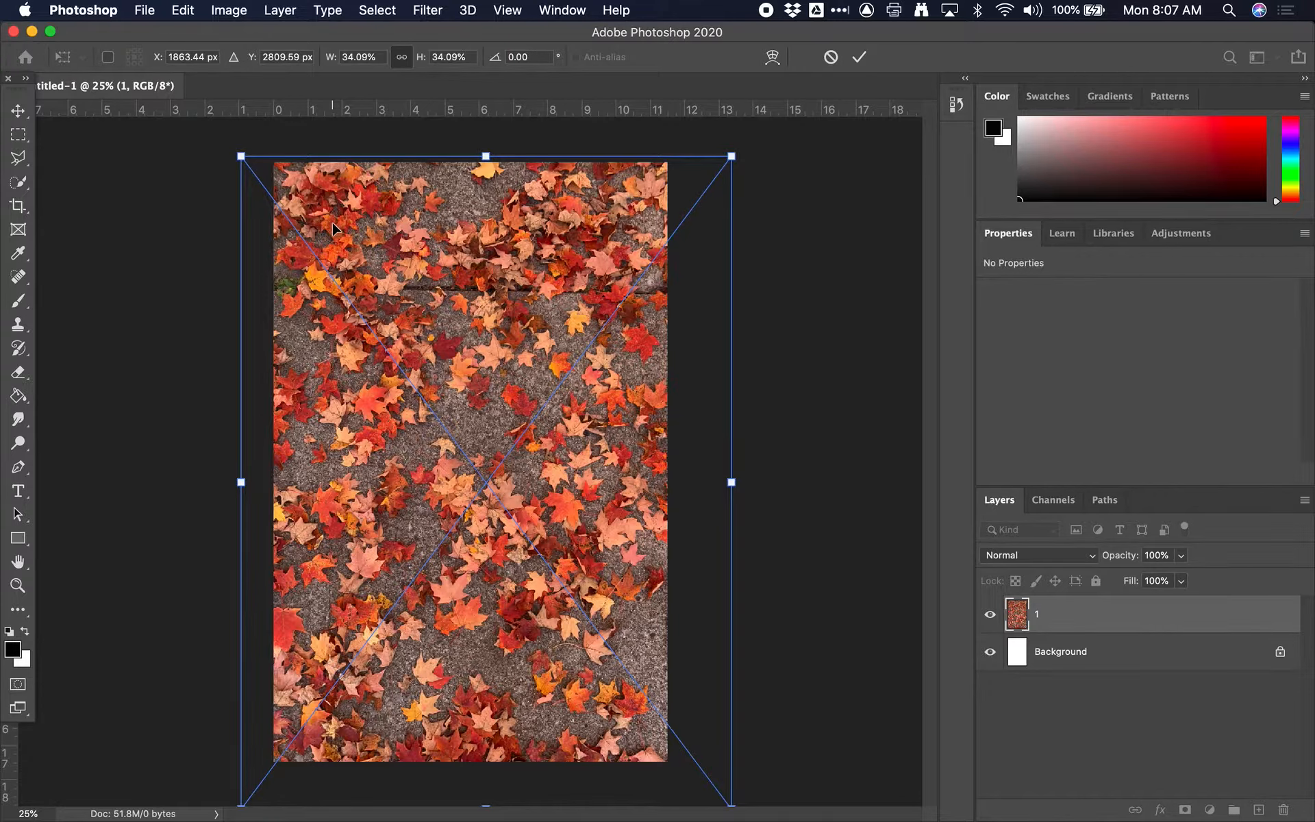
key("Return")
key("c")
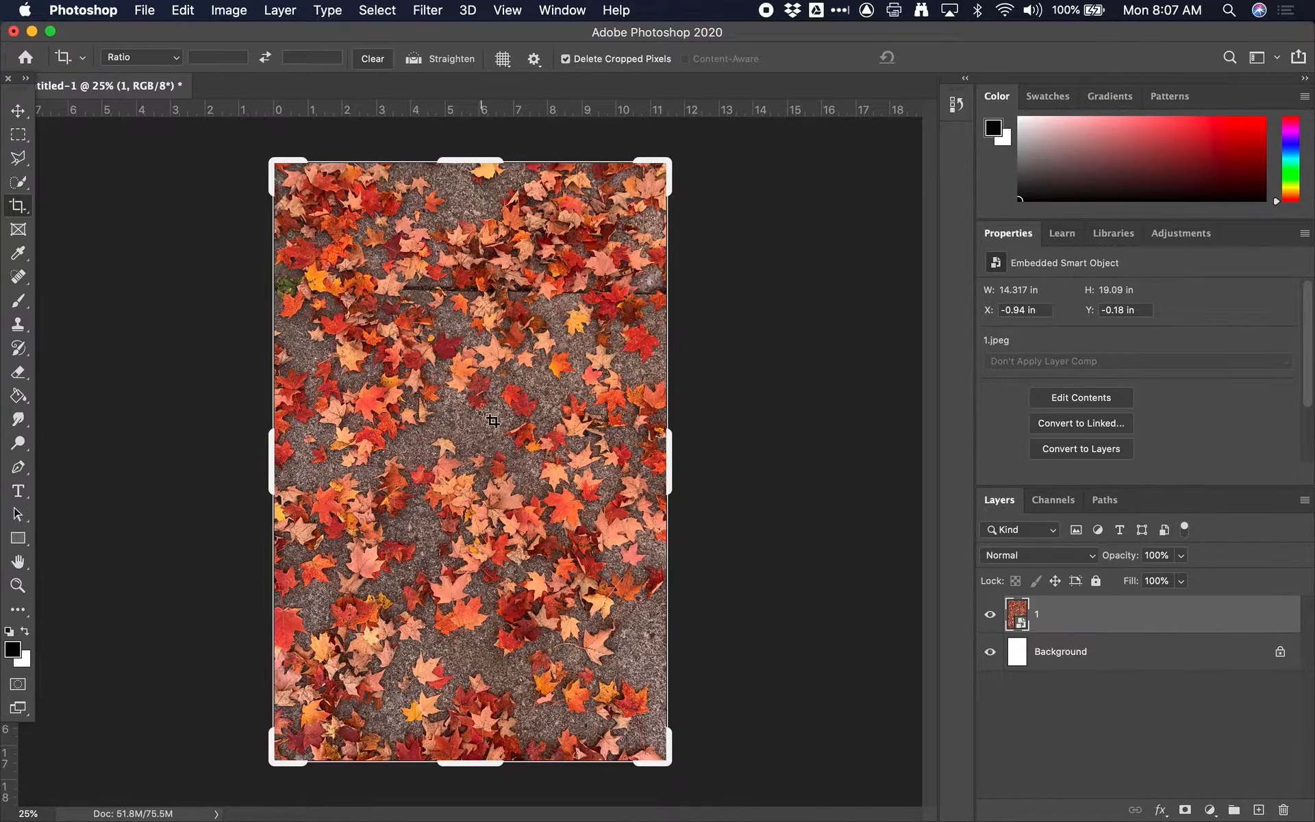
left_click(18, 111)
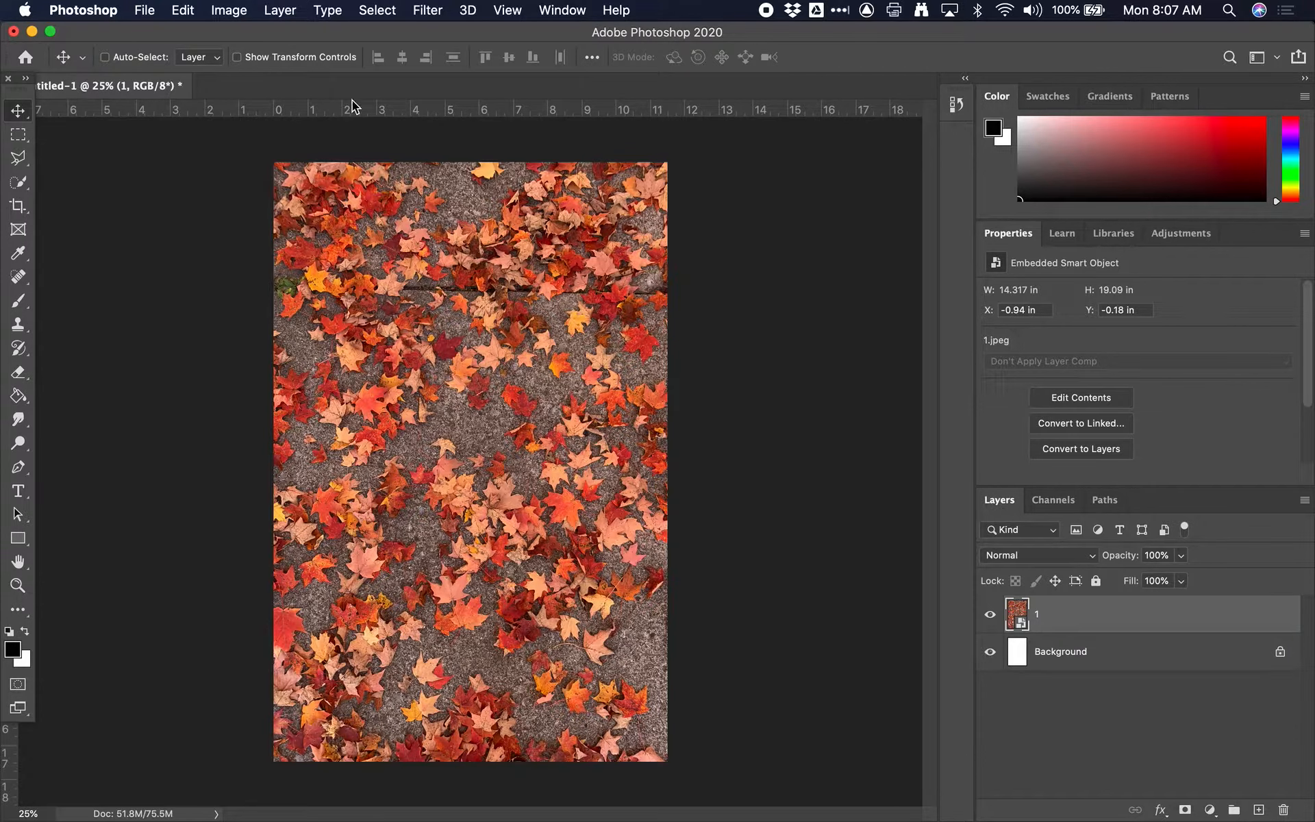
Step: View the embedded original of layer 1 in its own document and close it without changes
double_click(1017, 615)
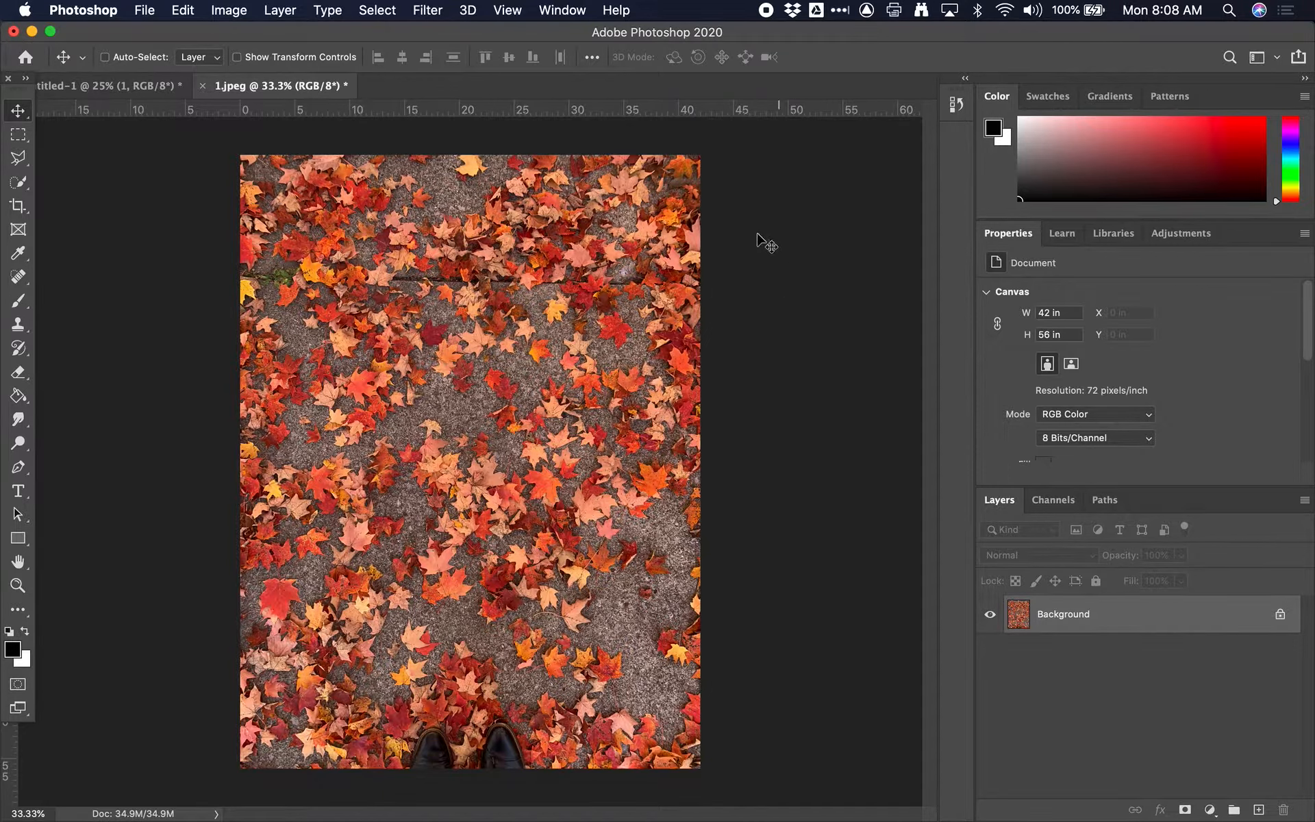
left_click(203, 86)
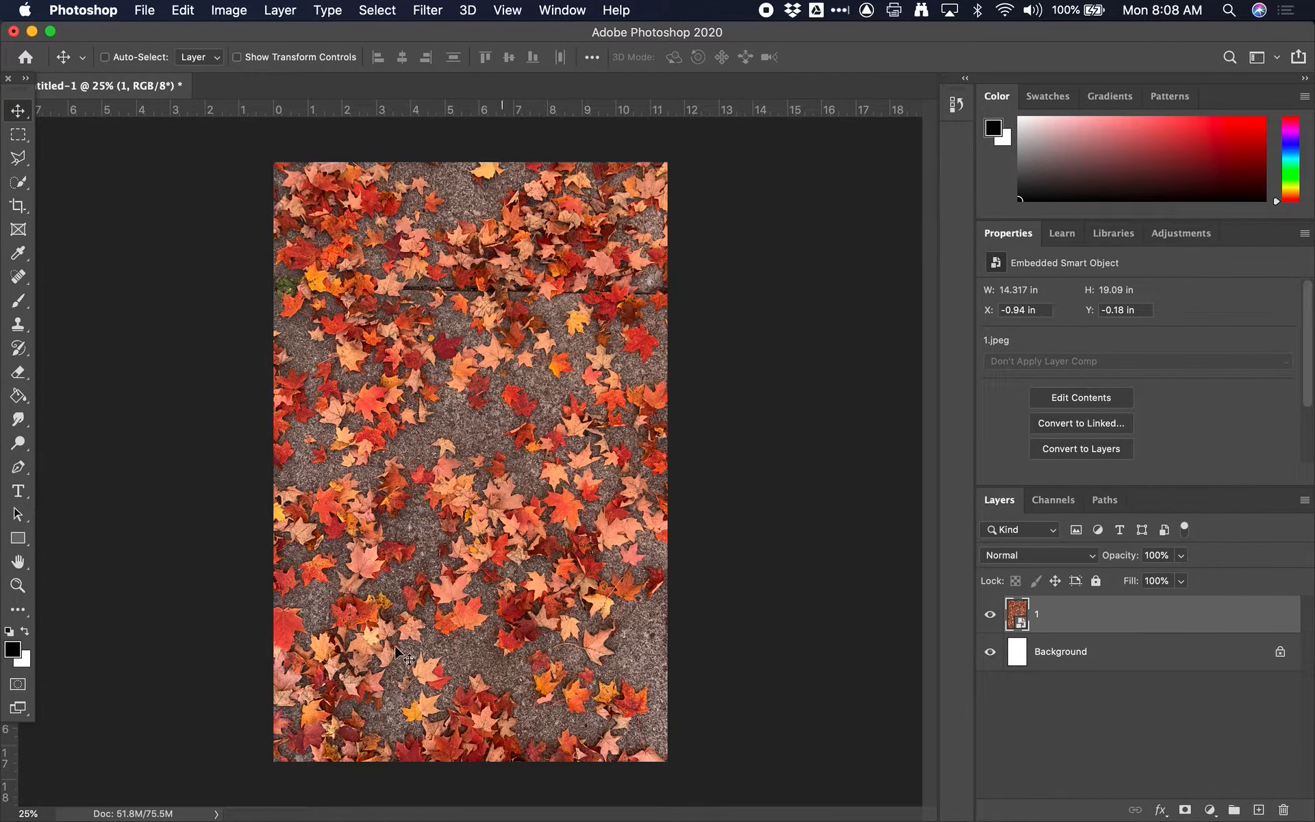
right_click(1016, 617)
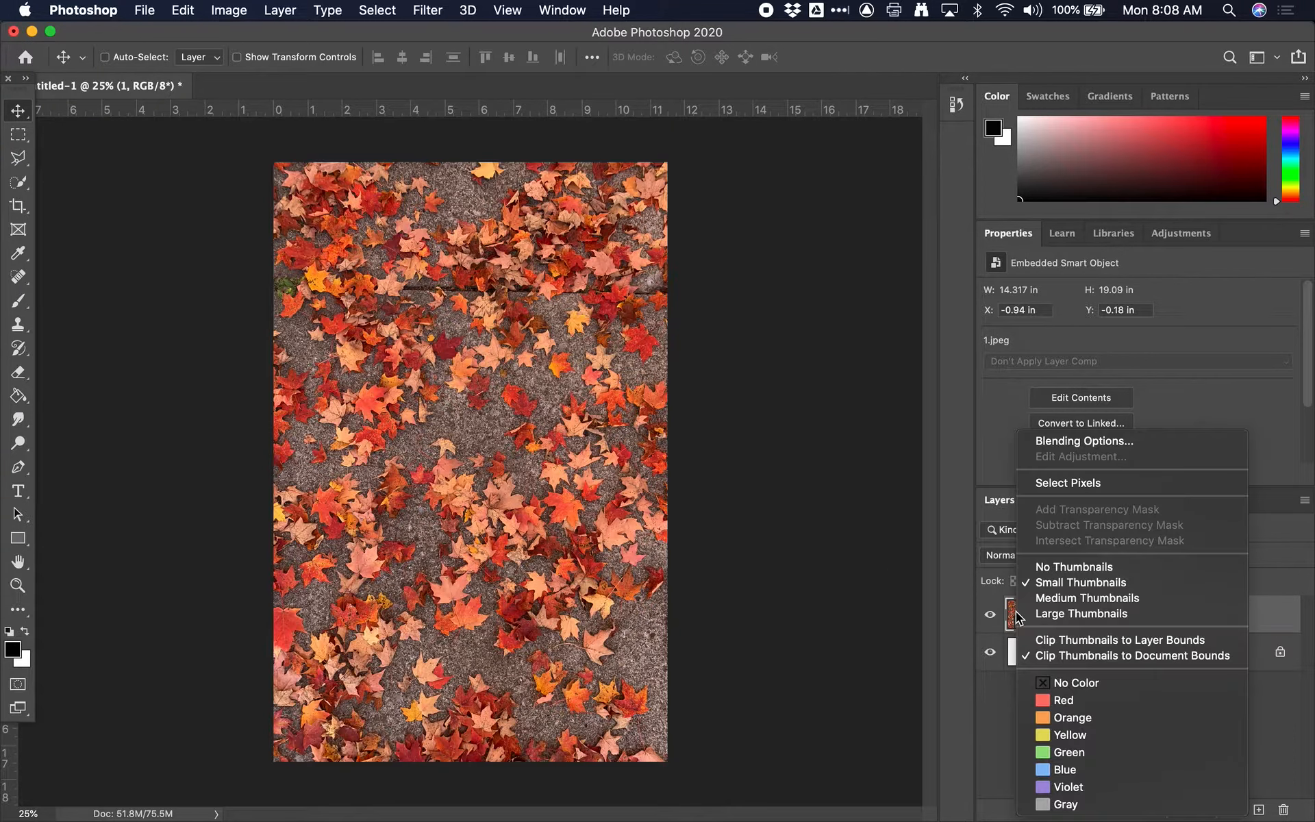
key("Escape")
right_click(1017, 617)
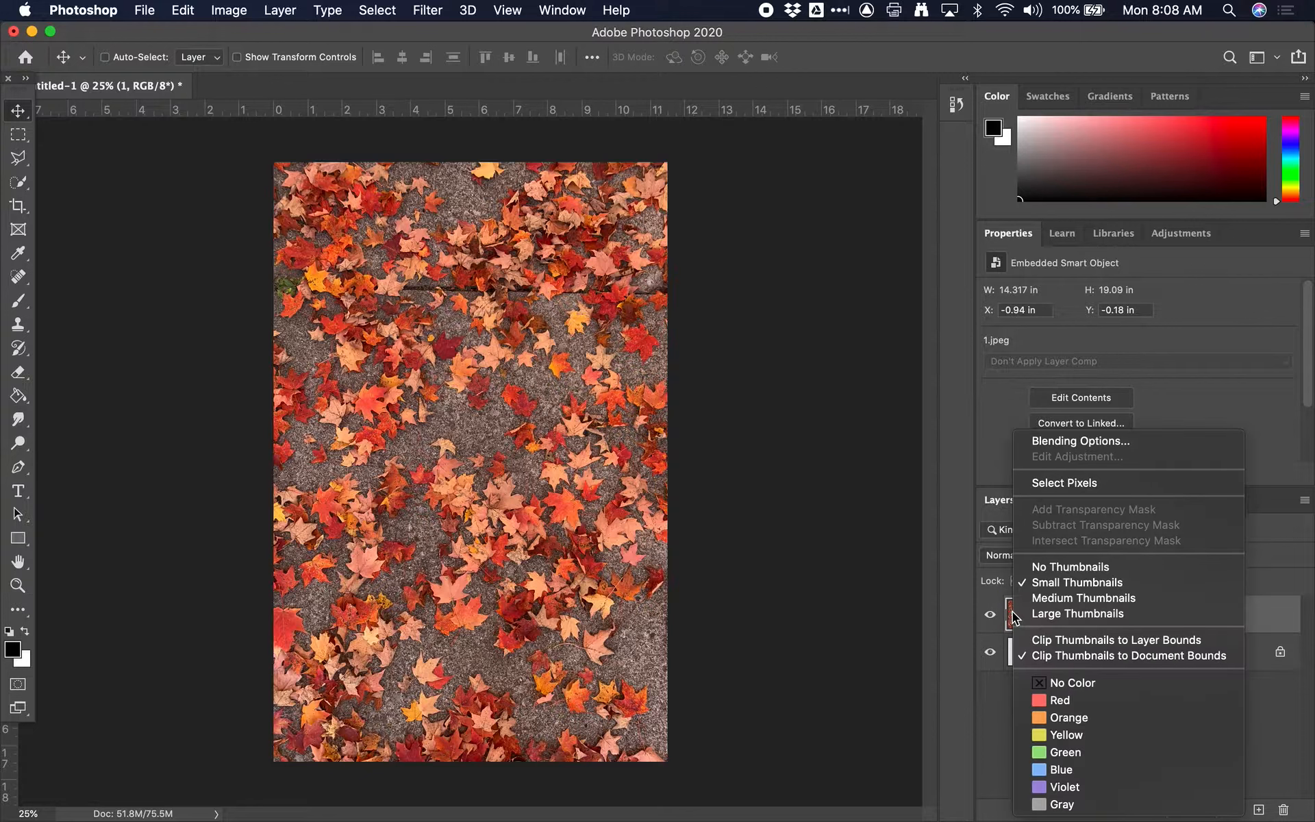
key("Escape")
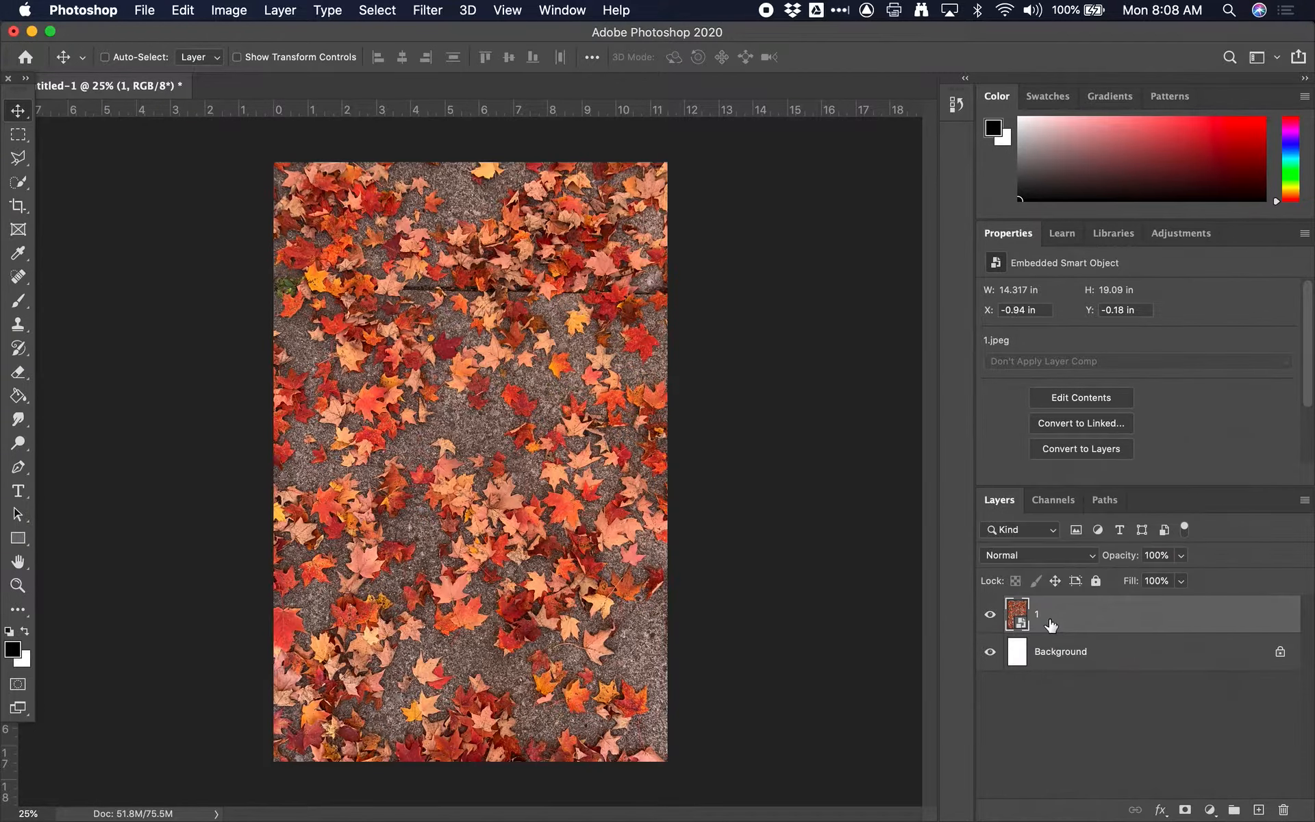
right_click(1030, 607)
key("Escape")
right_click(1014, 616)
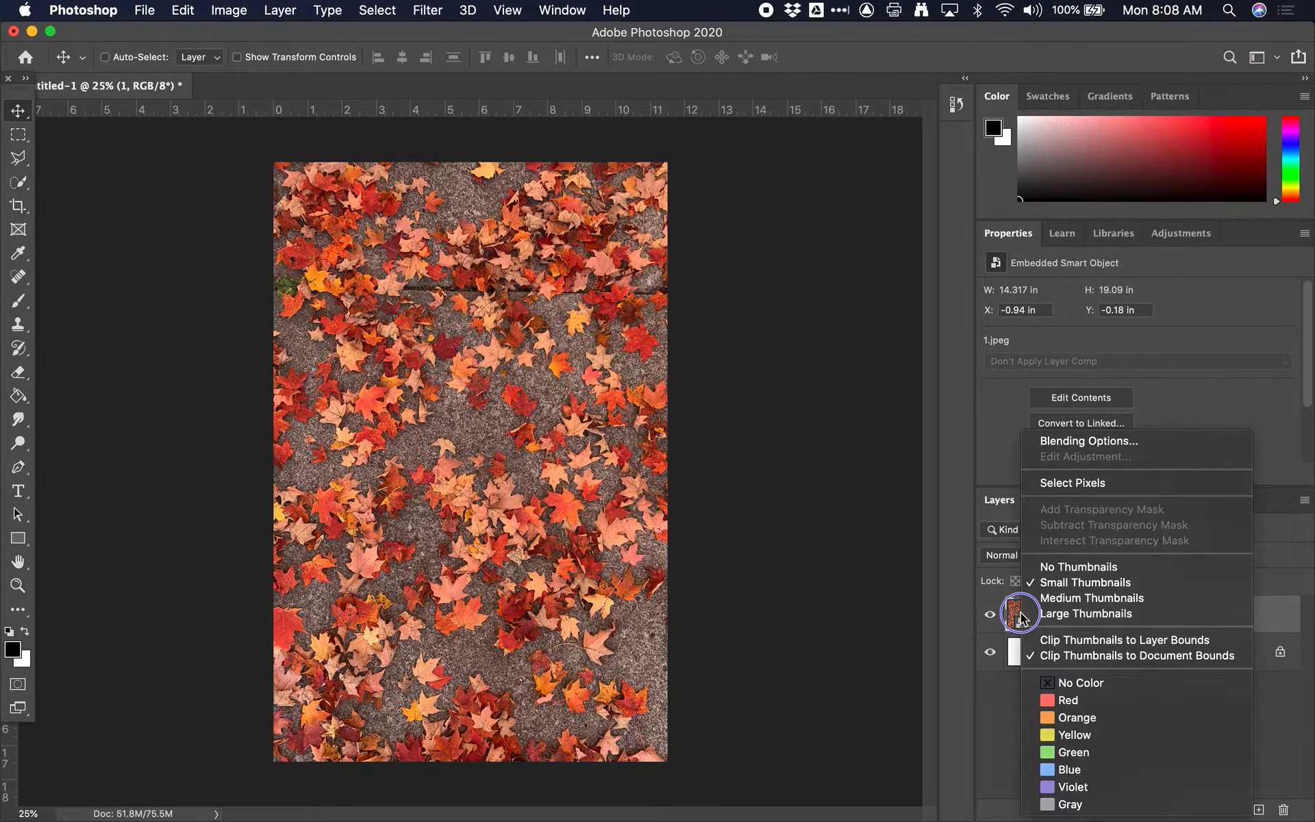
key("Escape")
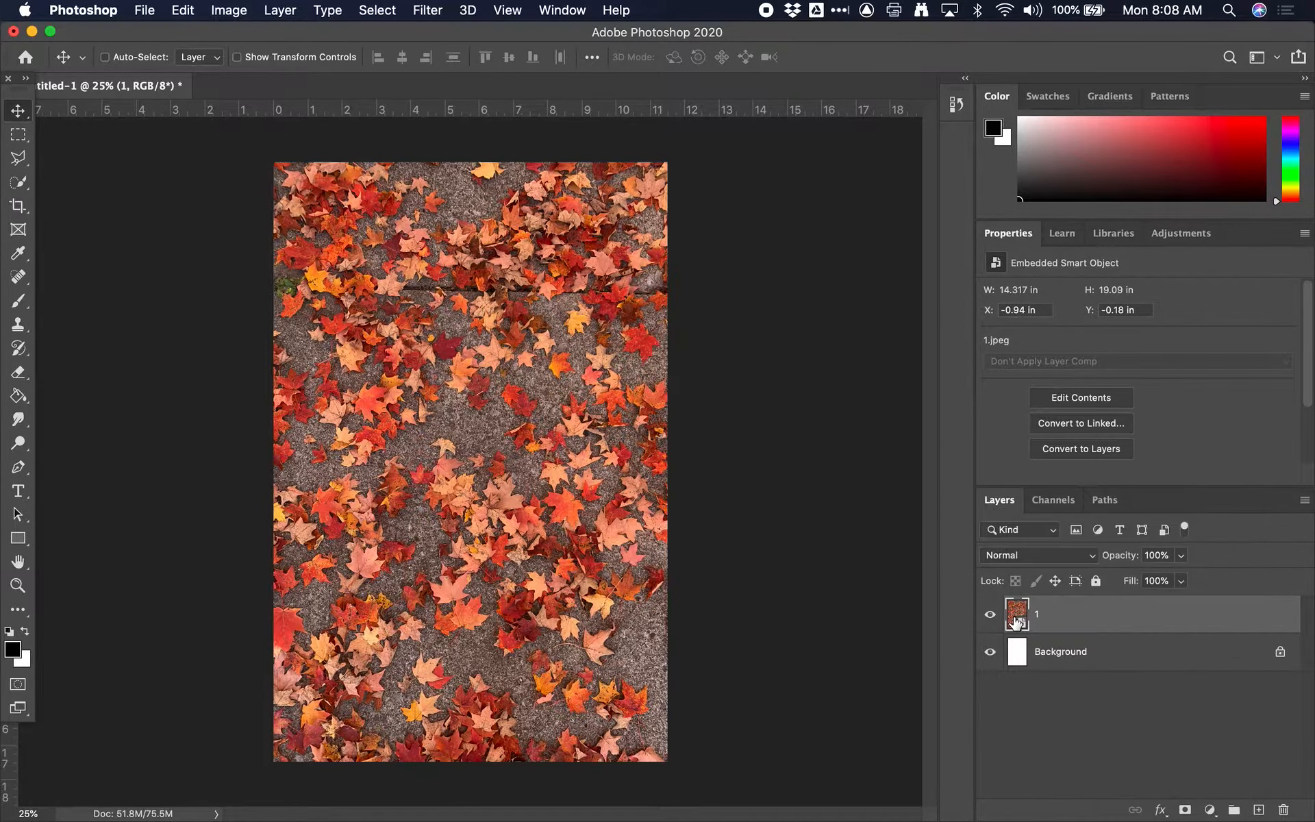
Step: Rasterize smart object layer 1 and undo the rasterization
right_click(1038, 611)
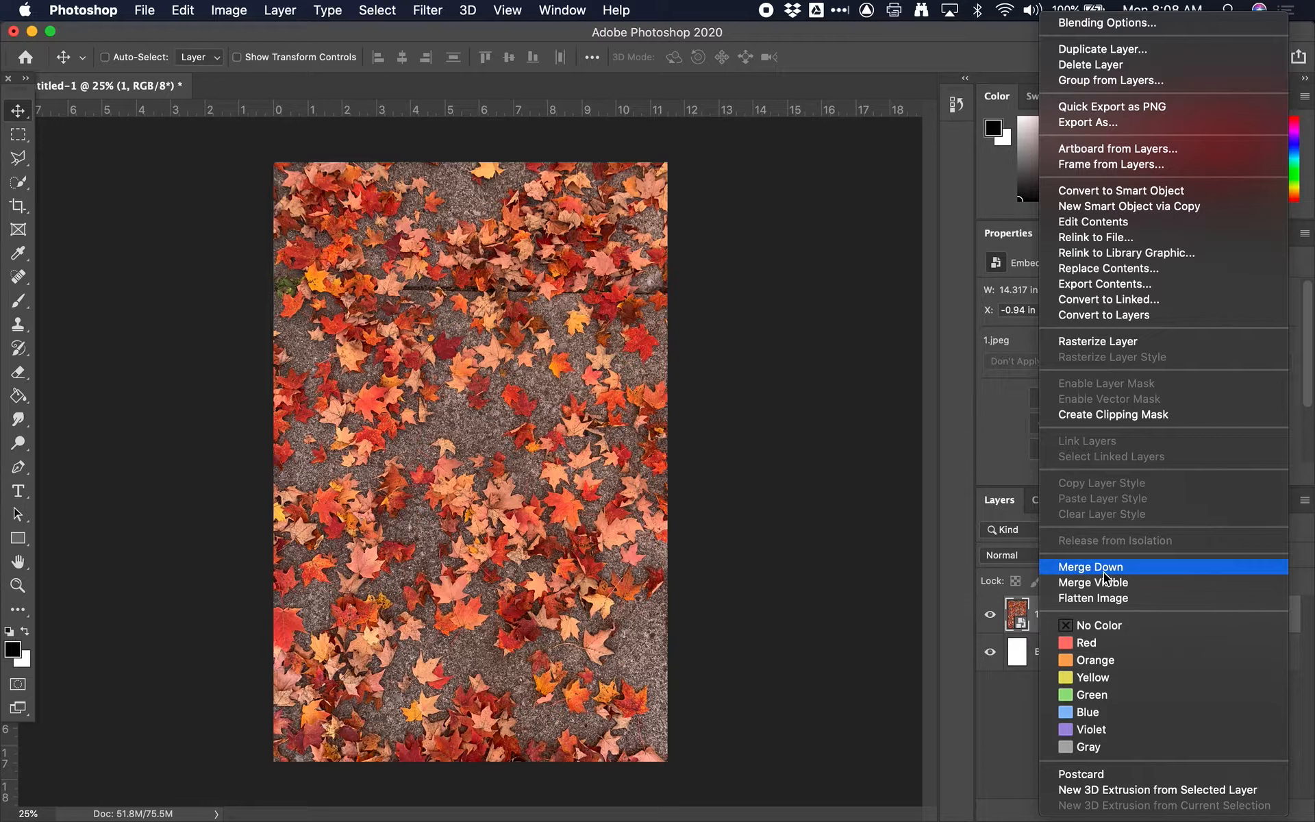
left_click(1135, 344)
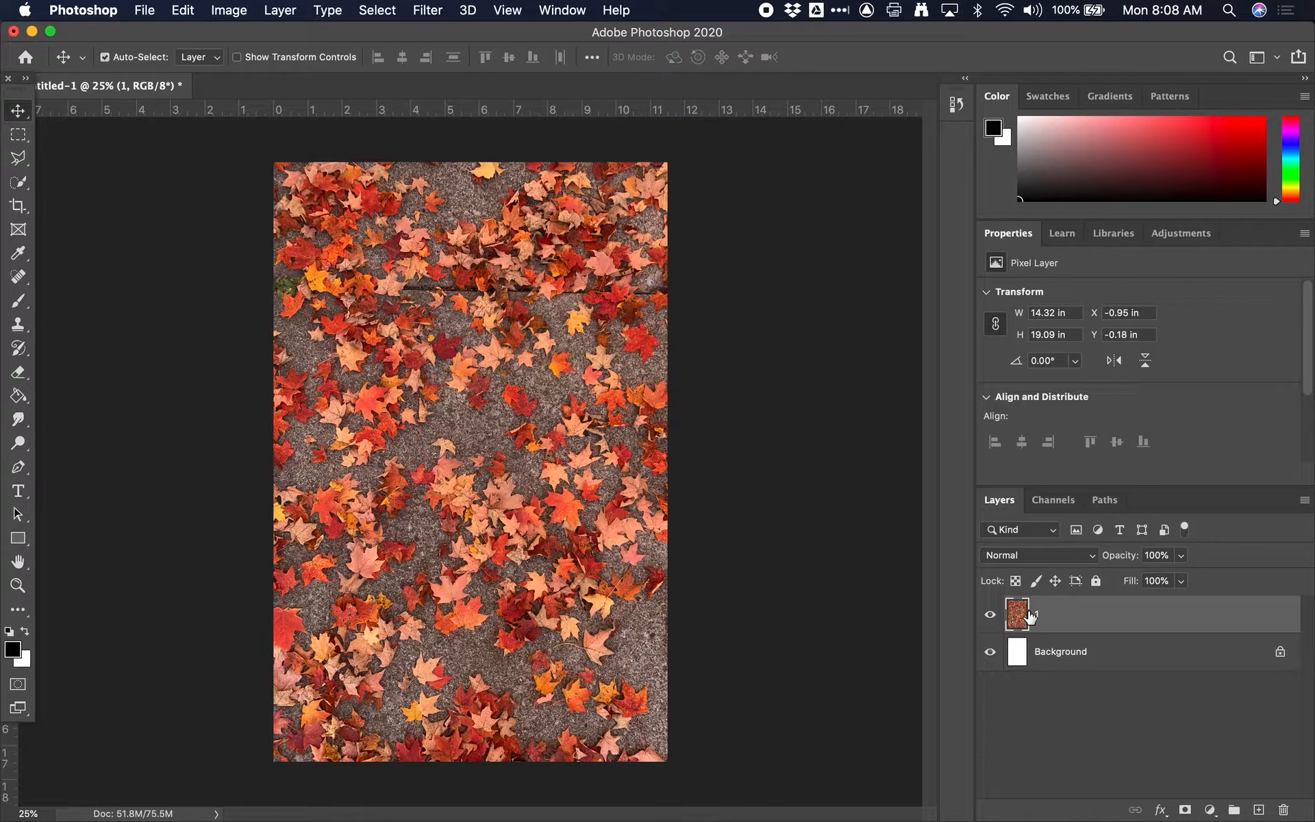
key("super+z")
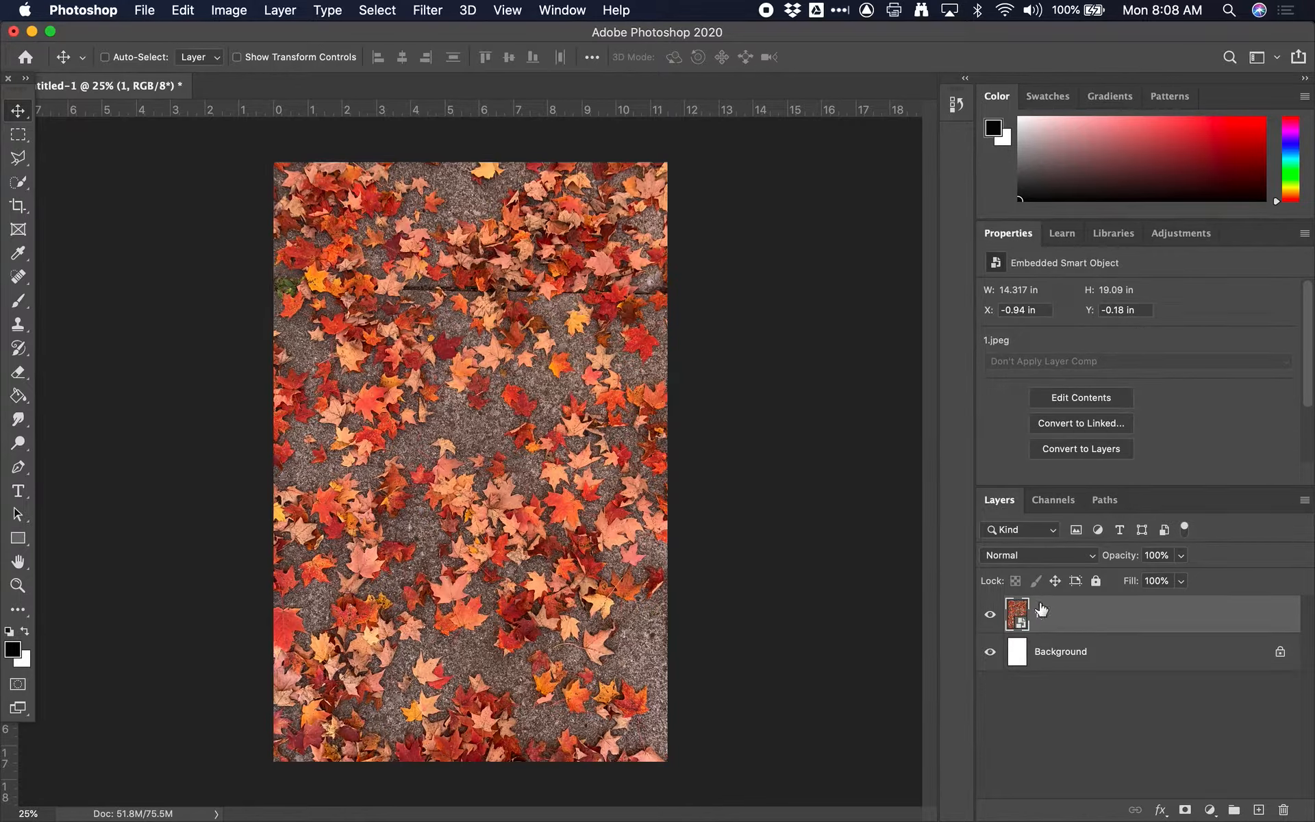
Step: Convert smart object layer 1 with Convert to Layers, retaining the transforms applied to it
left_click(1306, 501)
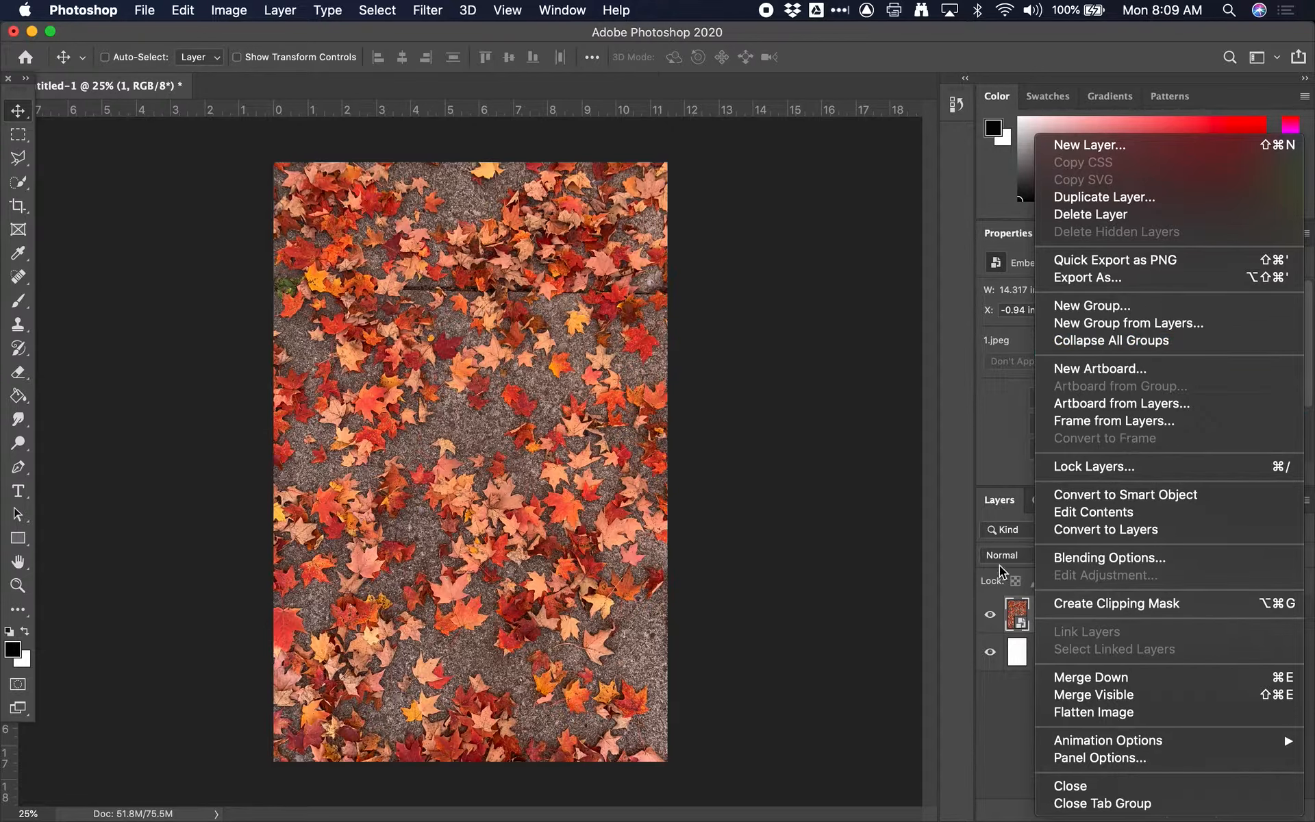
left_click(890, 517)
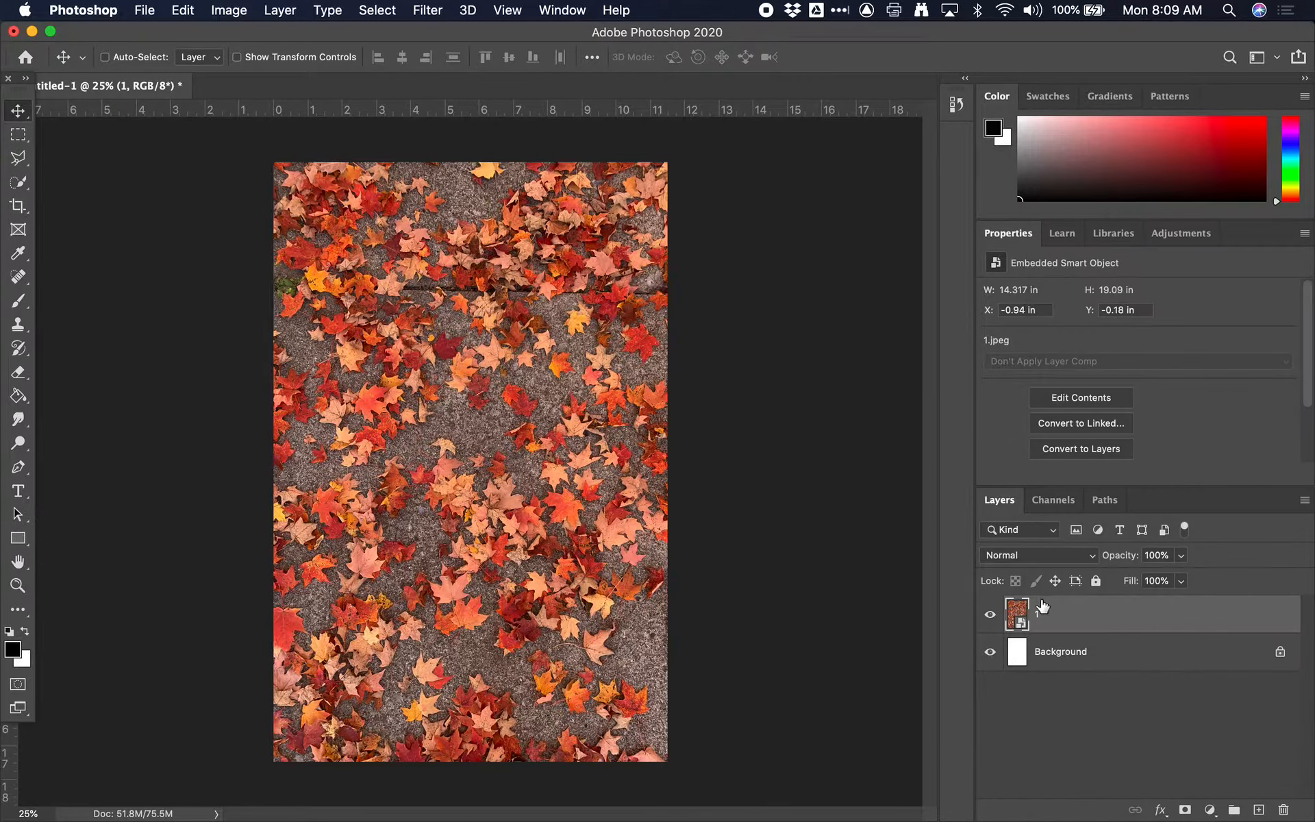
left_click(1304, 501)
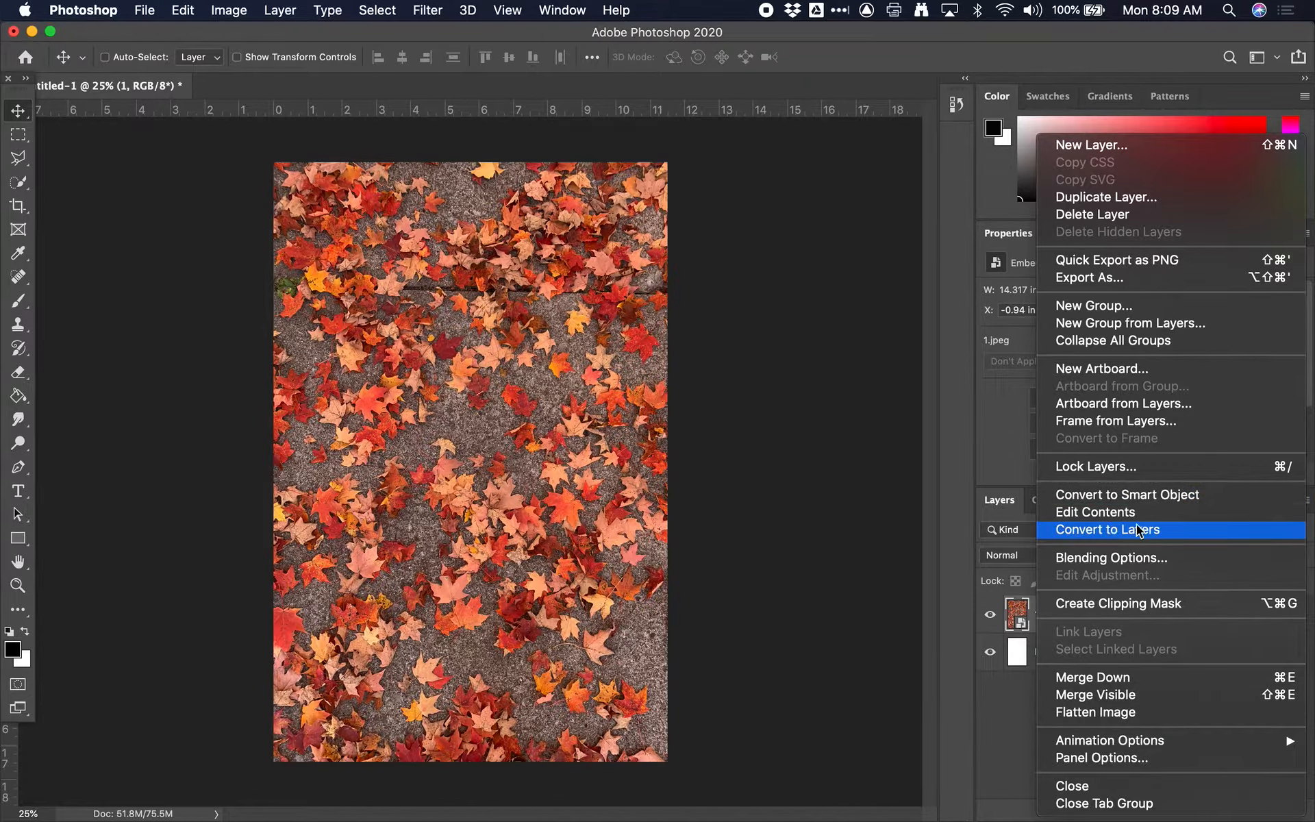
left_click(1096, 531)
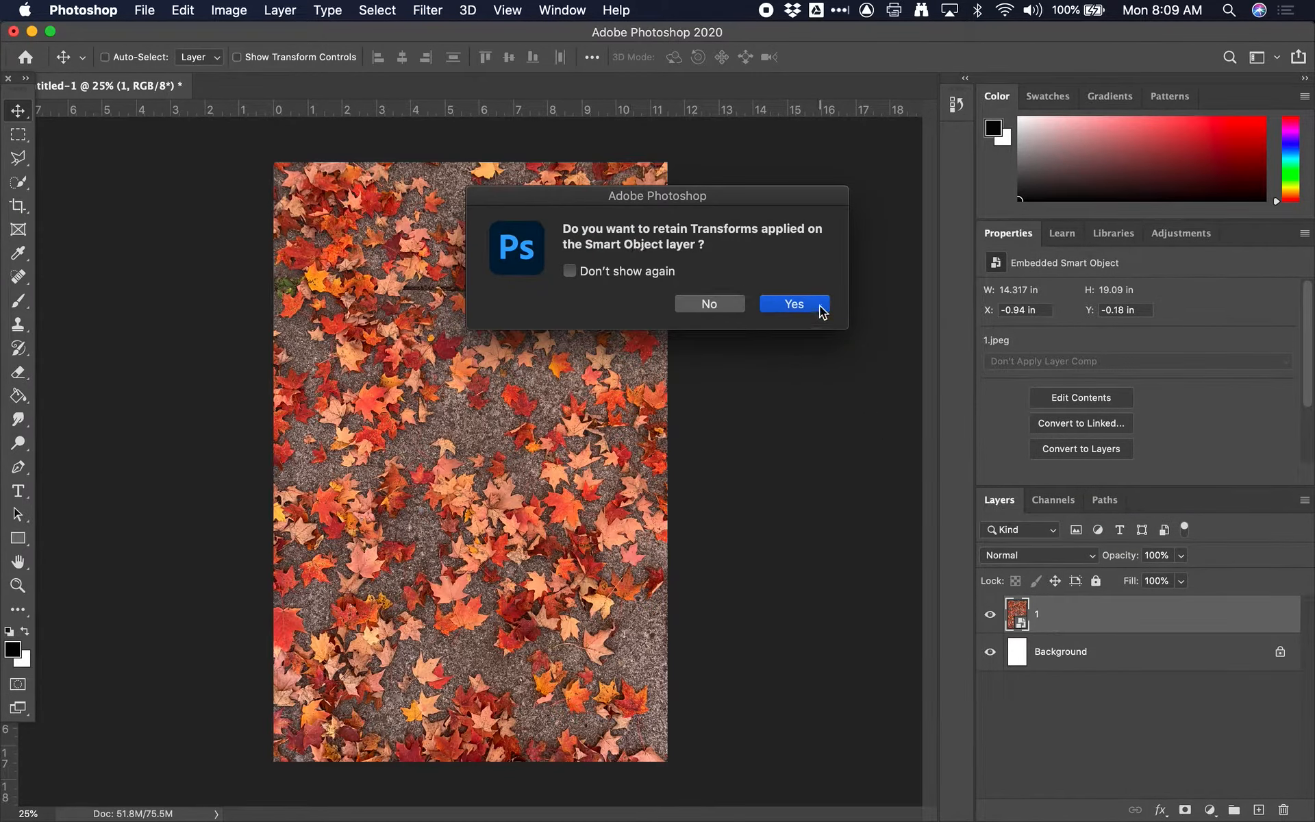
left_click(819, 306)
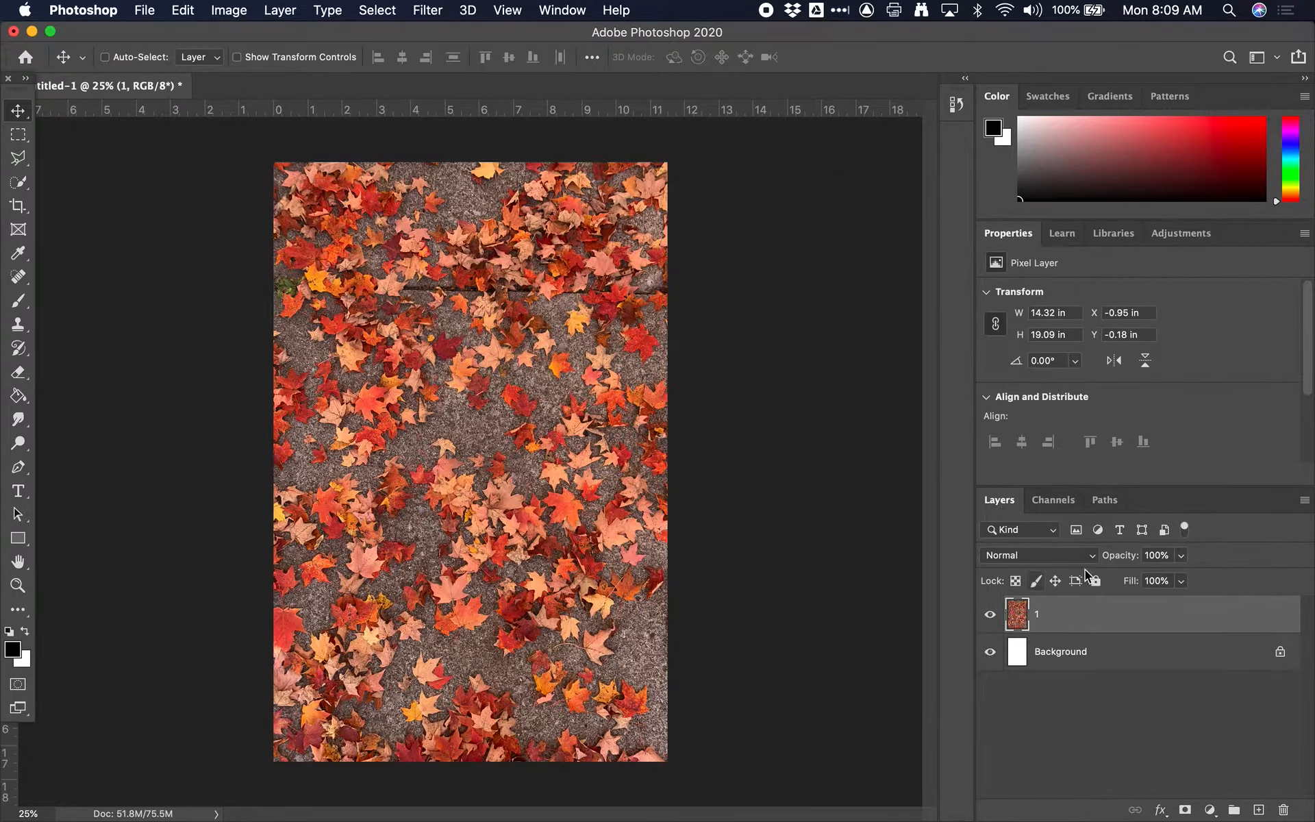
right_click(1037, 614)
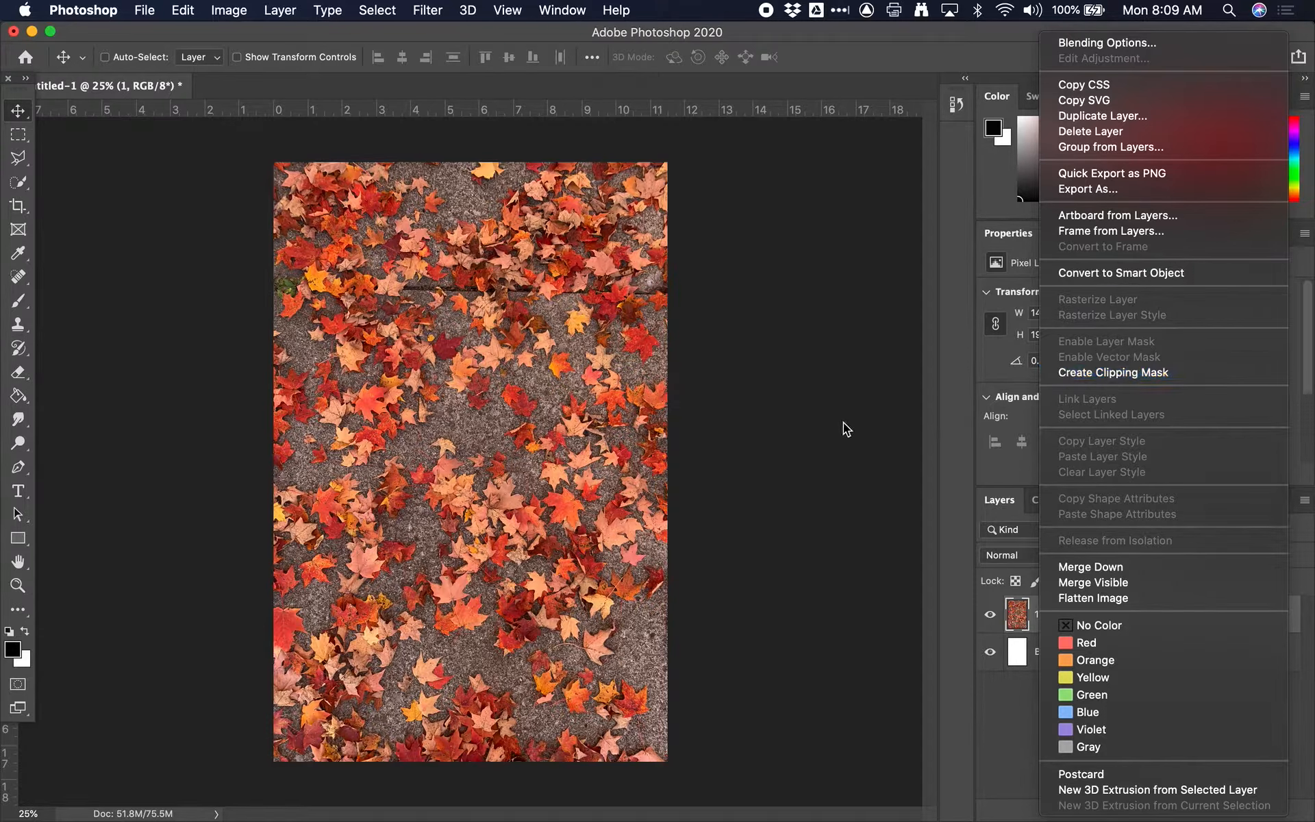
left_click(738, 380)
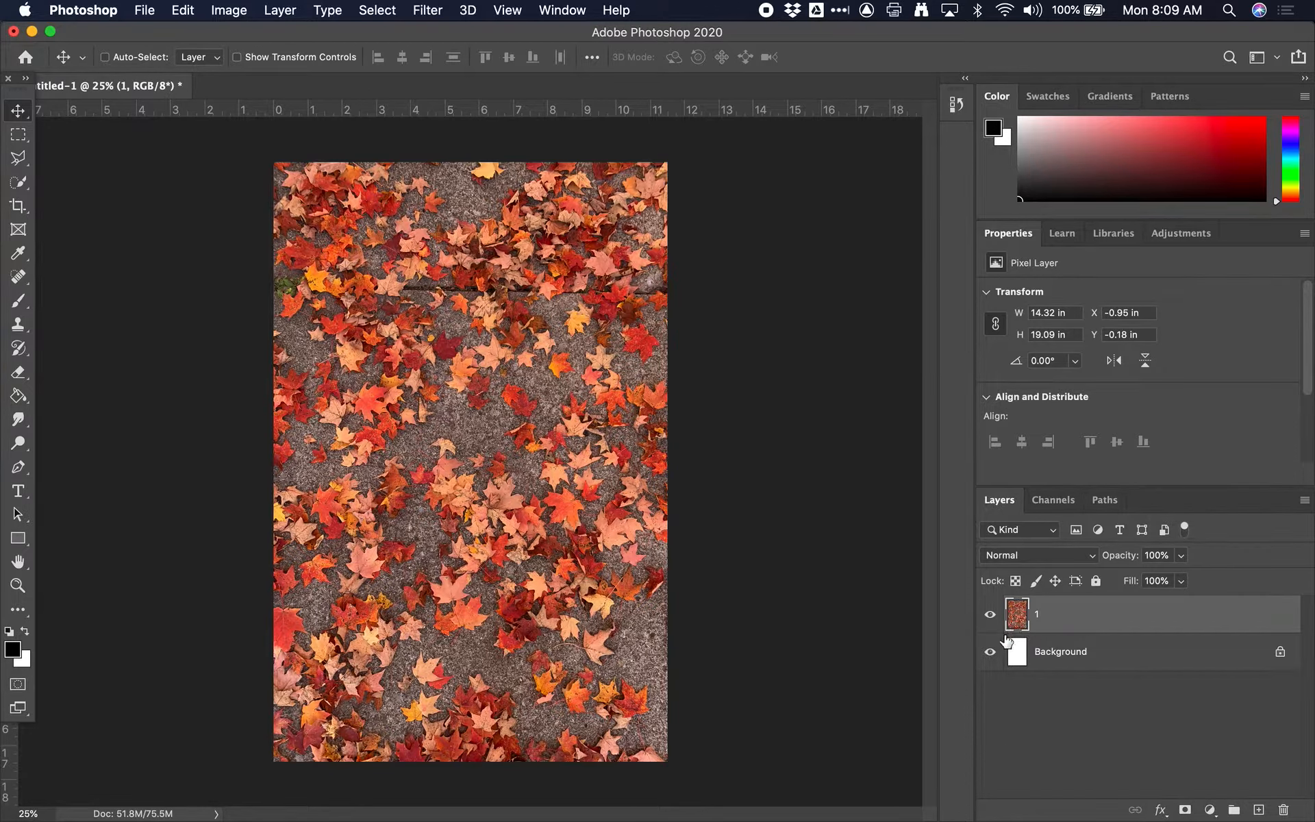
Step: Rename layer 1 as "leaves"
left_click(1055, 661)
double_click(1036, 615)
type("leaves")
key("Return")
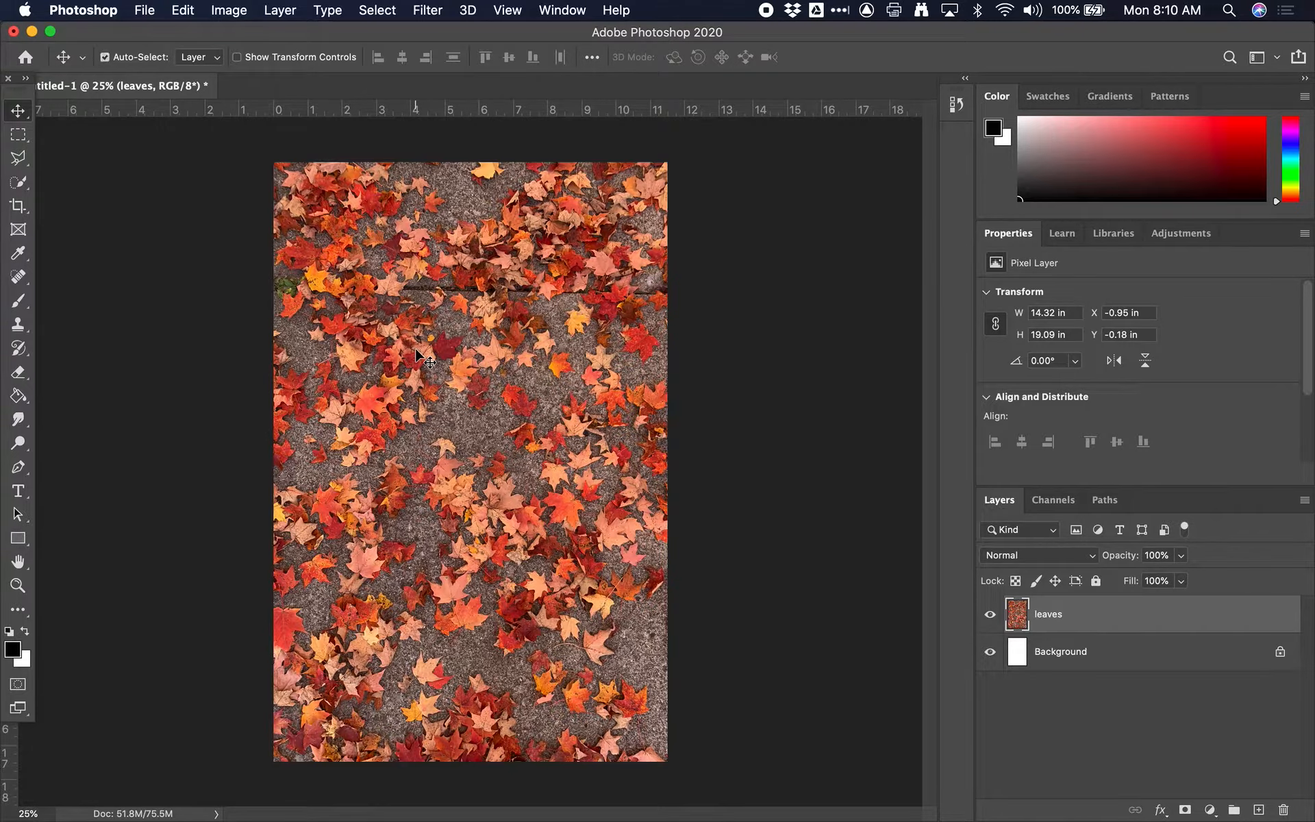
Step: Examine the individual leaves in the middle of the photo close up at 400% and at 100% magnification
key("super+equal")
key("super+equal")
key("super+equal")
key("super+equal")
key("super+equal")
key("super+equal")
key("super+equal")
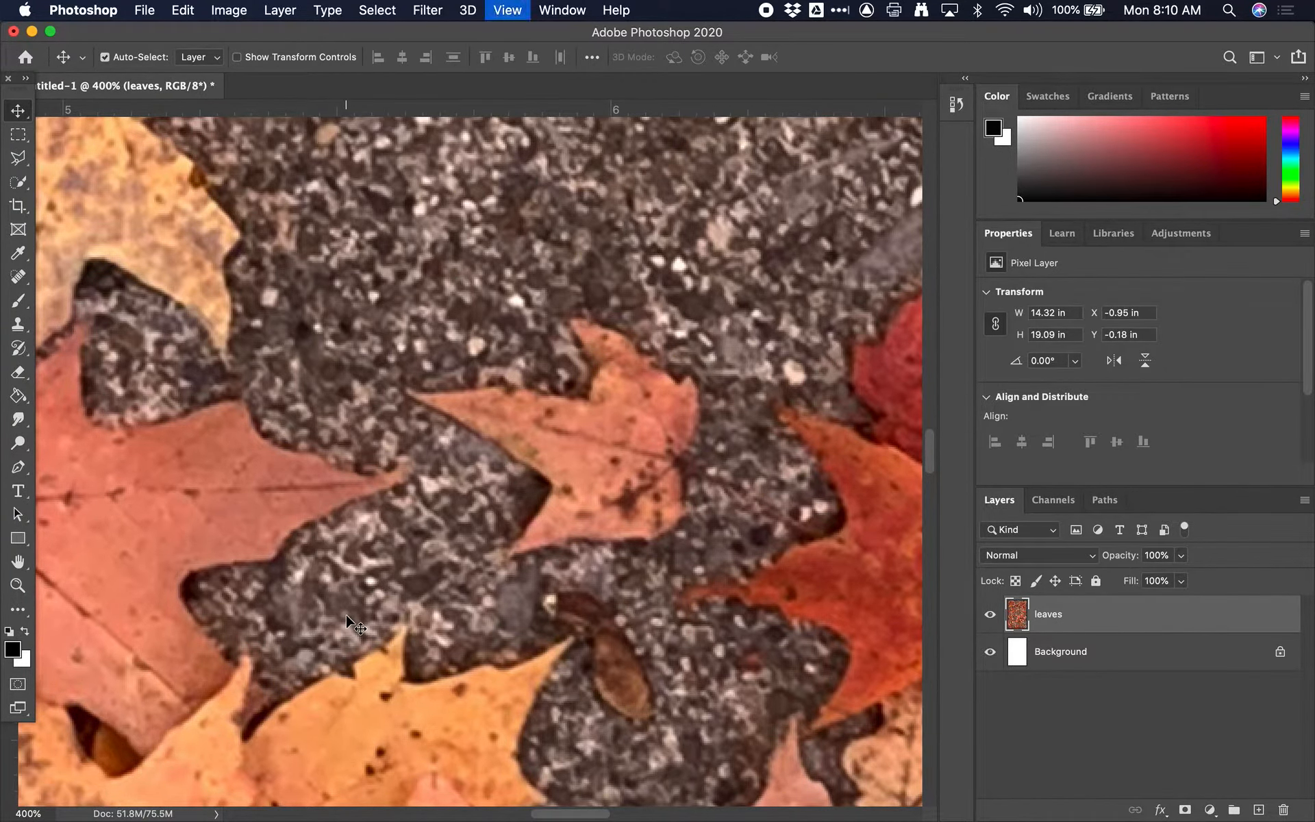
key("super+minus")
key("super+minus")
key("super+minus")
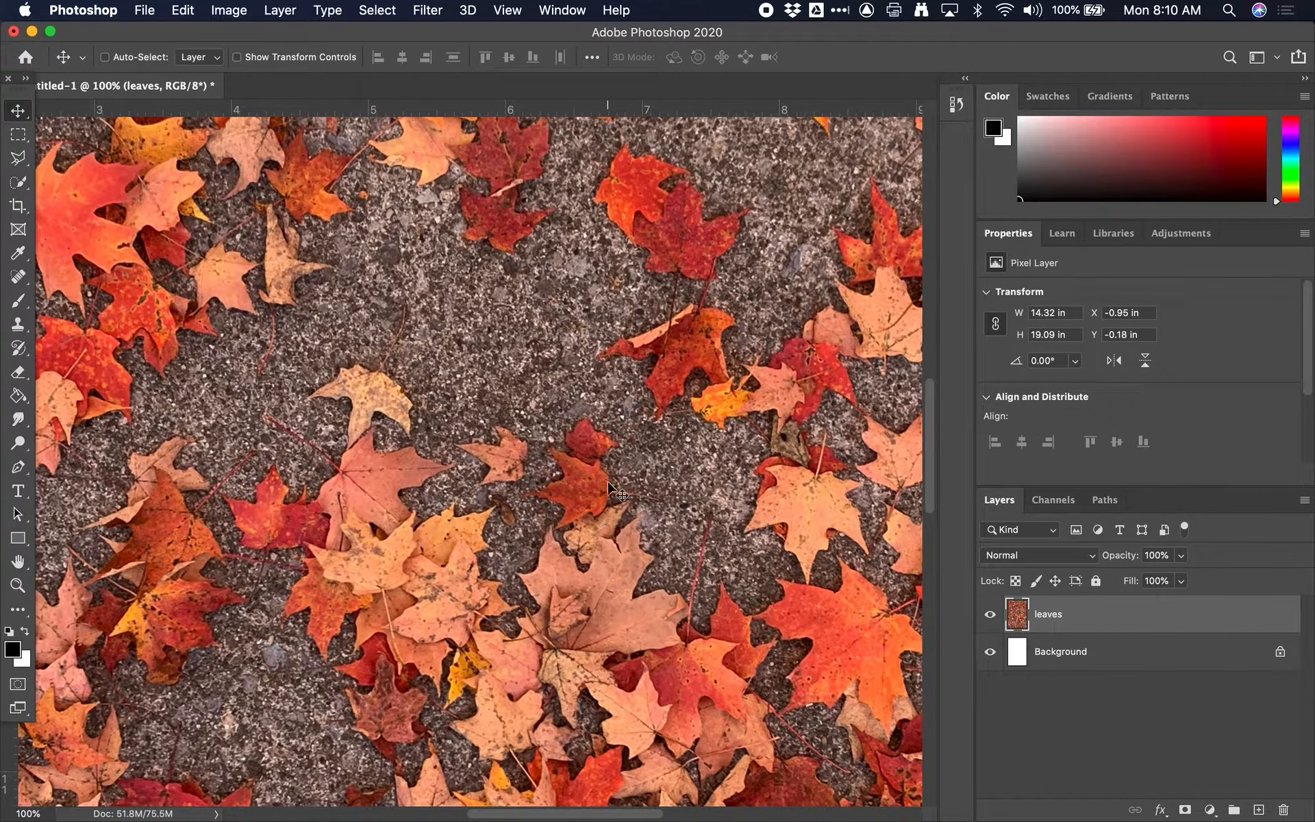
scroll(608, 486, "down", 5)
scroll(608, 486, "left", 2)
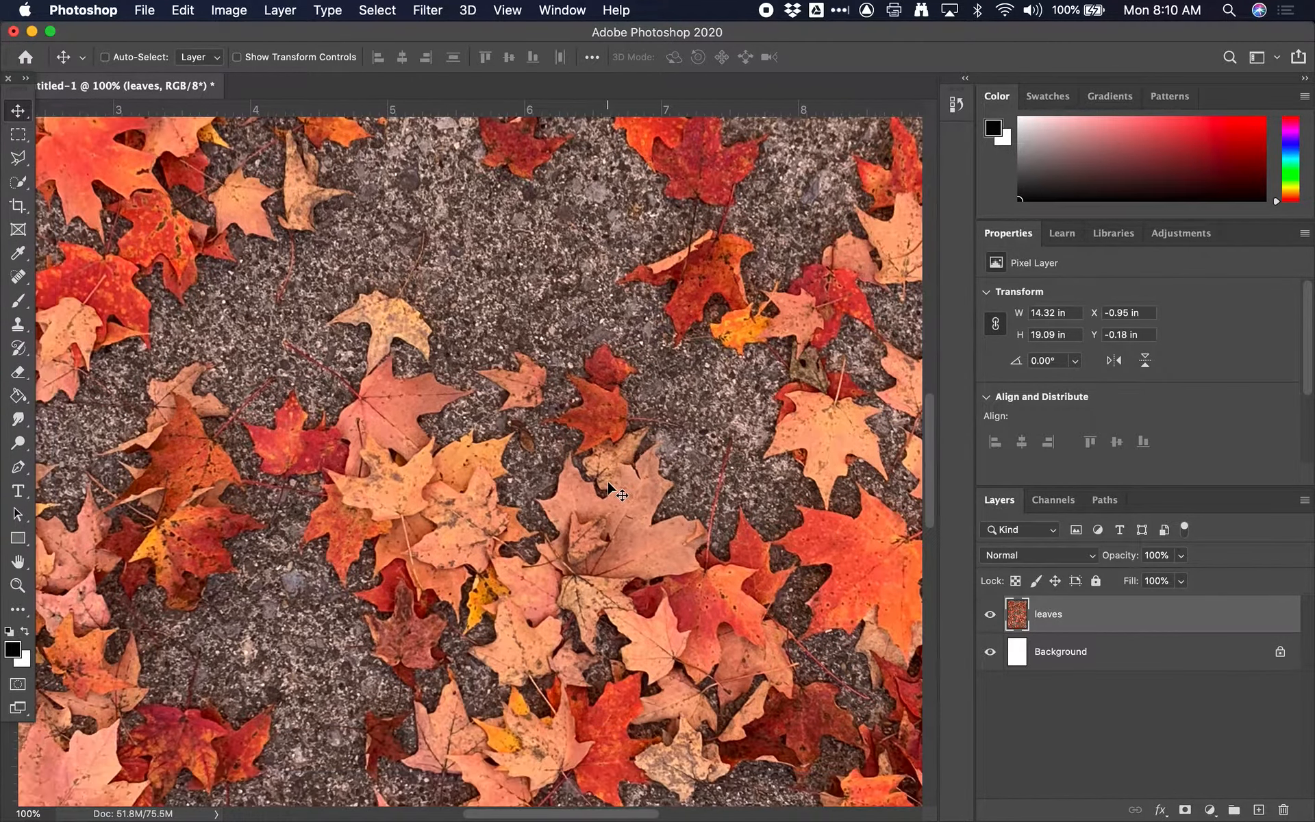
Step: Examine the leaves across the photo at 100% and 300% magnification, and view the whole image
scroll(609, 479, "right", 2)
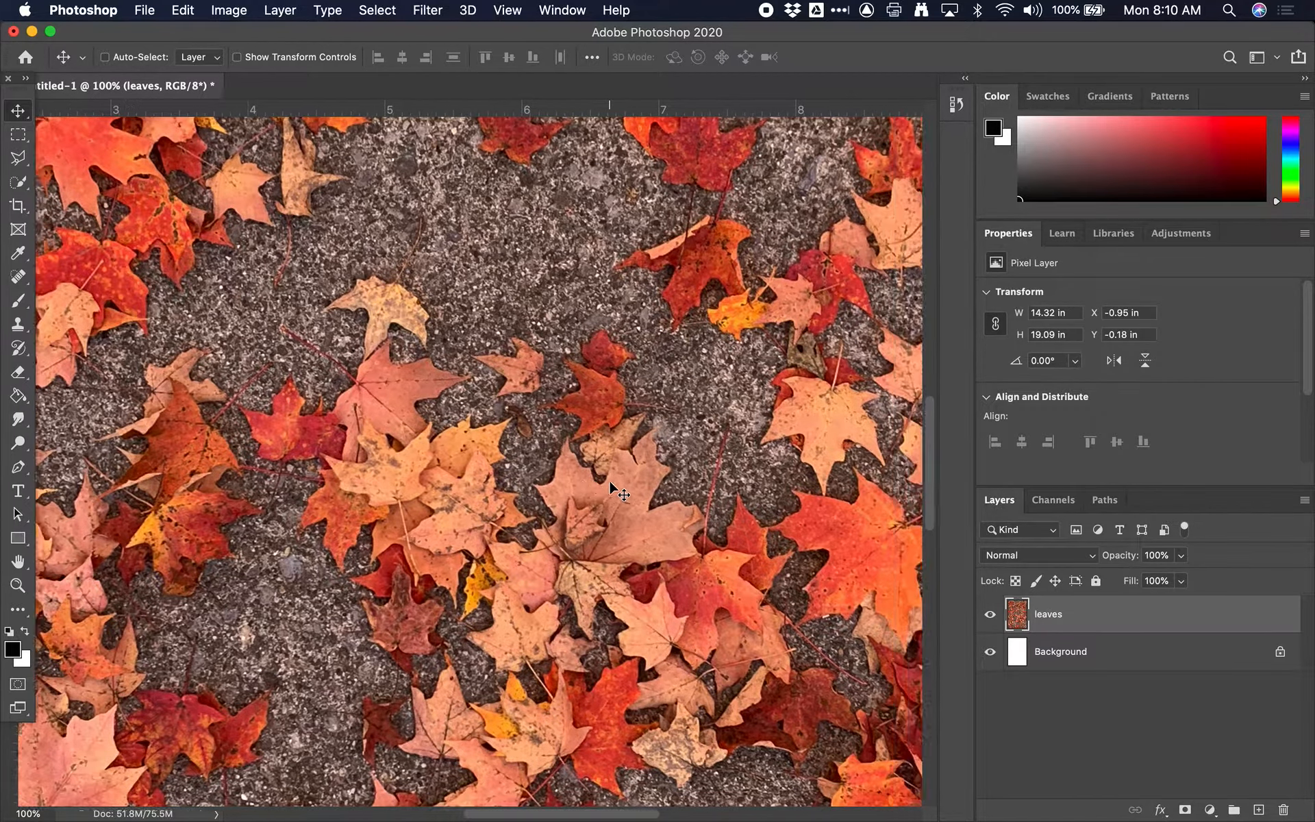
scroll(633, 478, "left", 10)
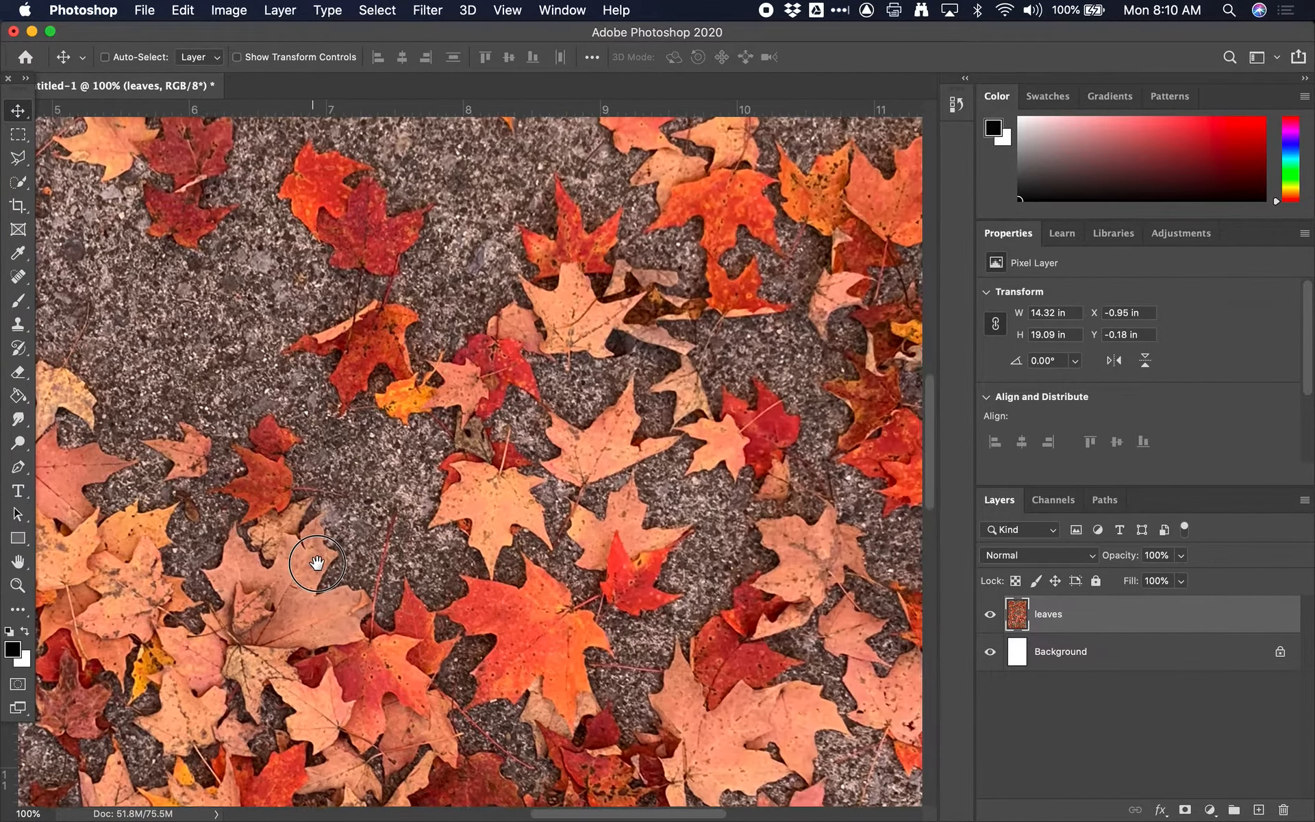
scroll(845, 452, "right", 15)
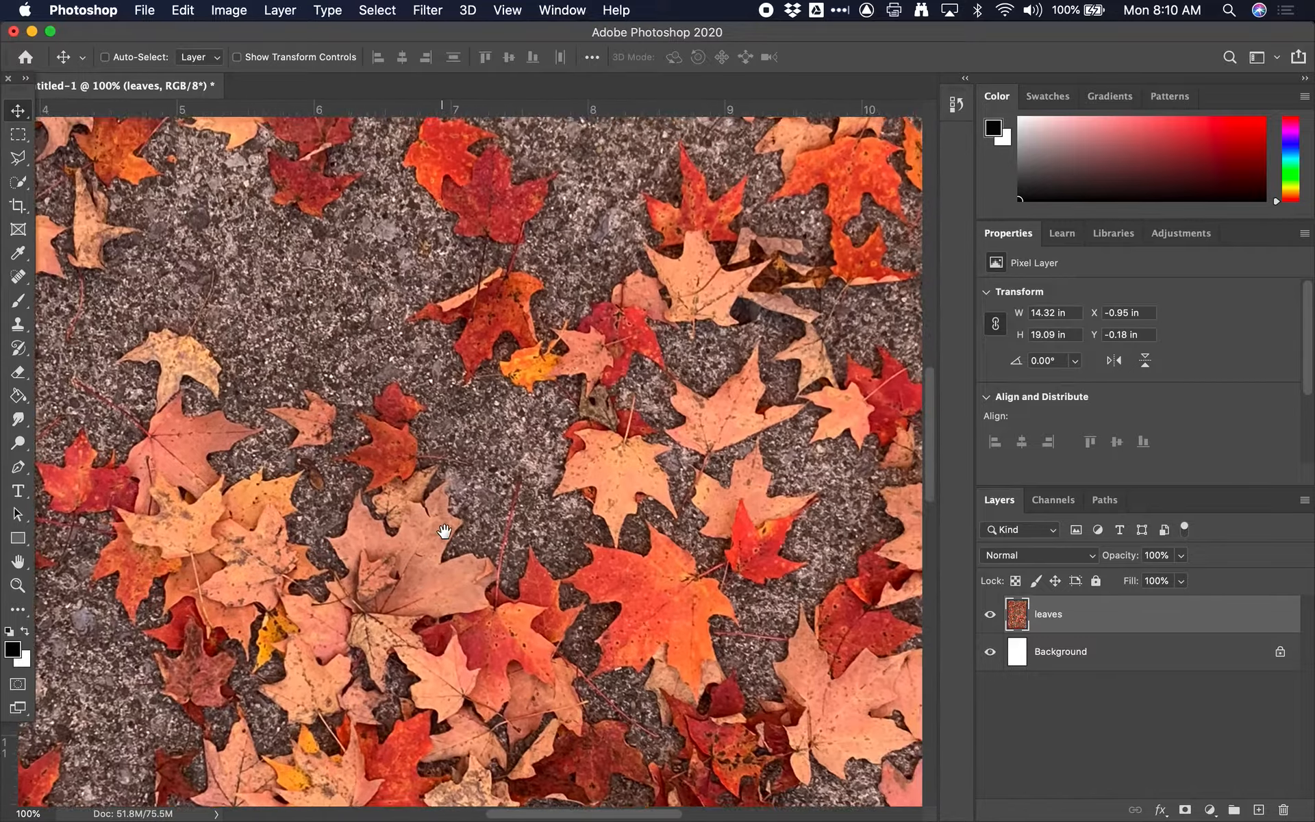
scroll(757, 661, "right", 10)
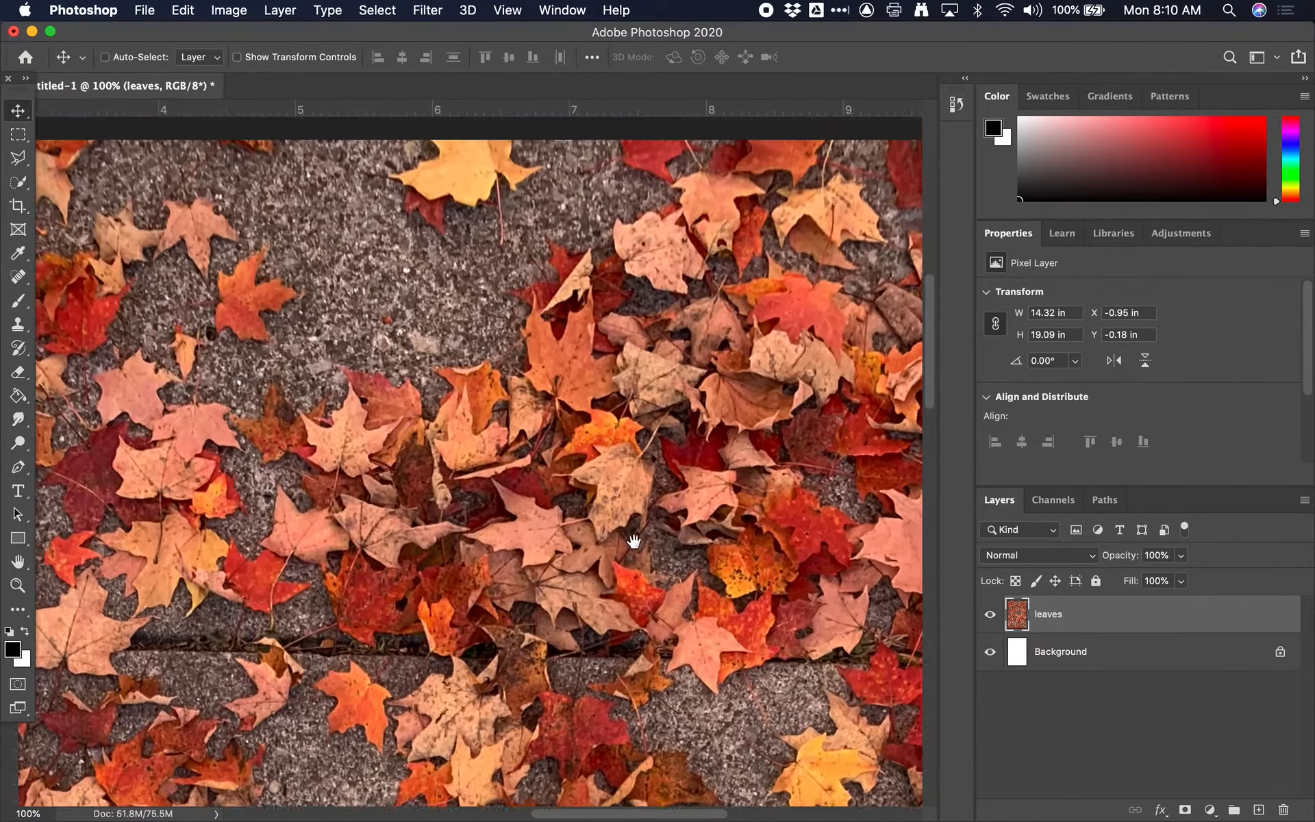
scroll(580, 414, "left", 20)
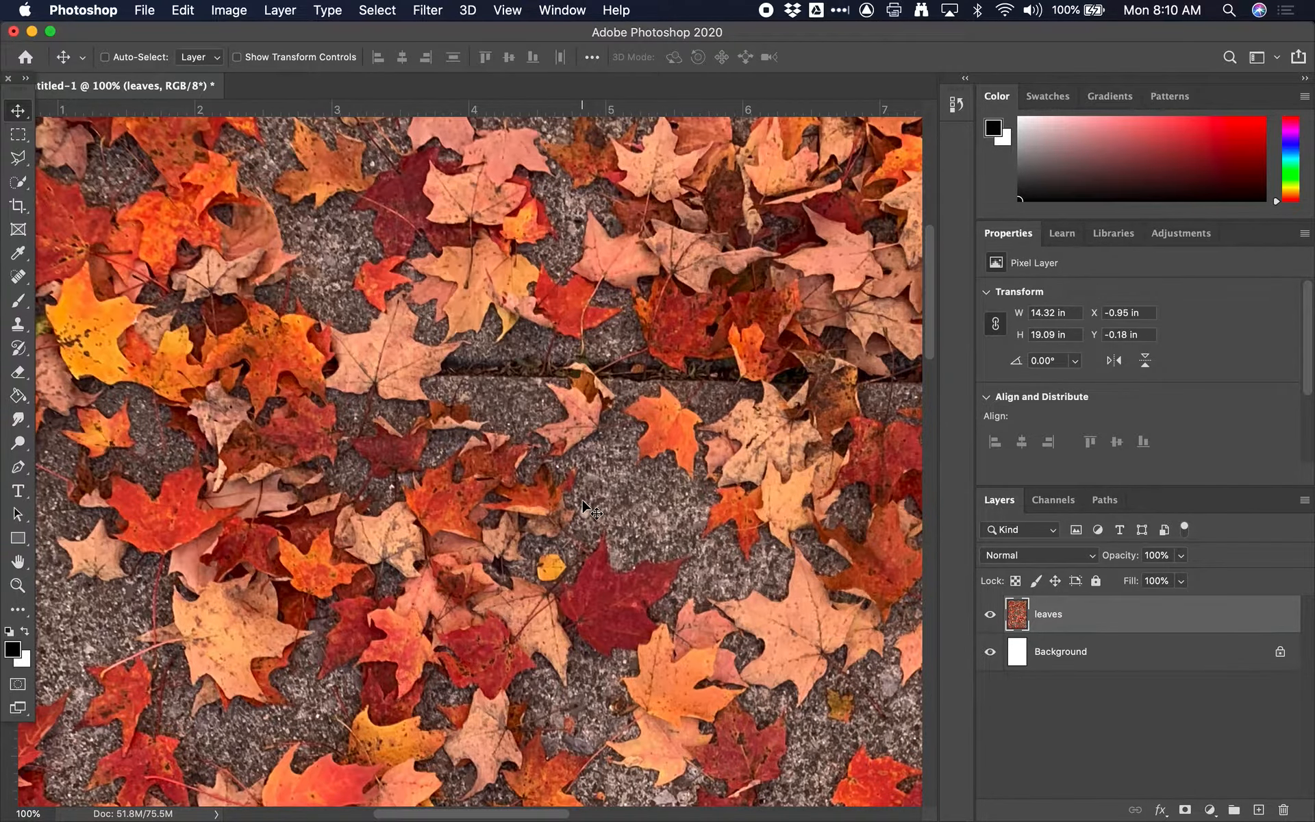
key("super+0")
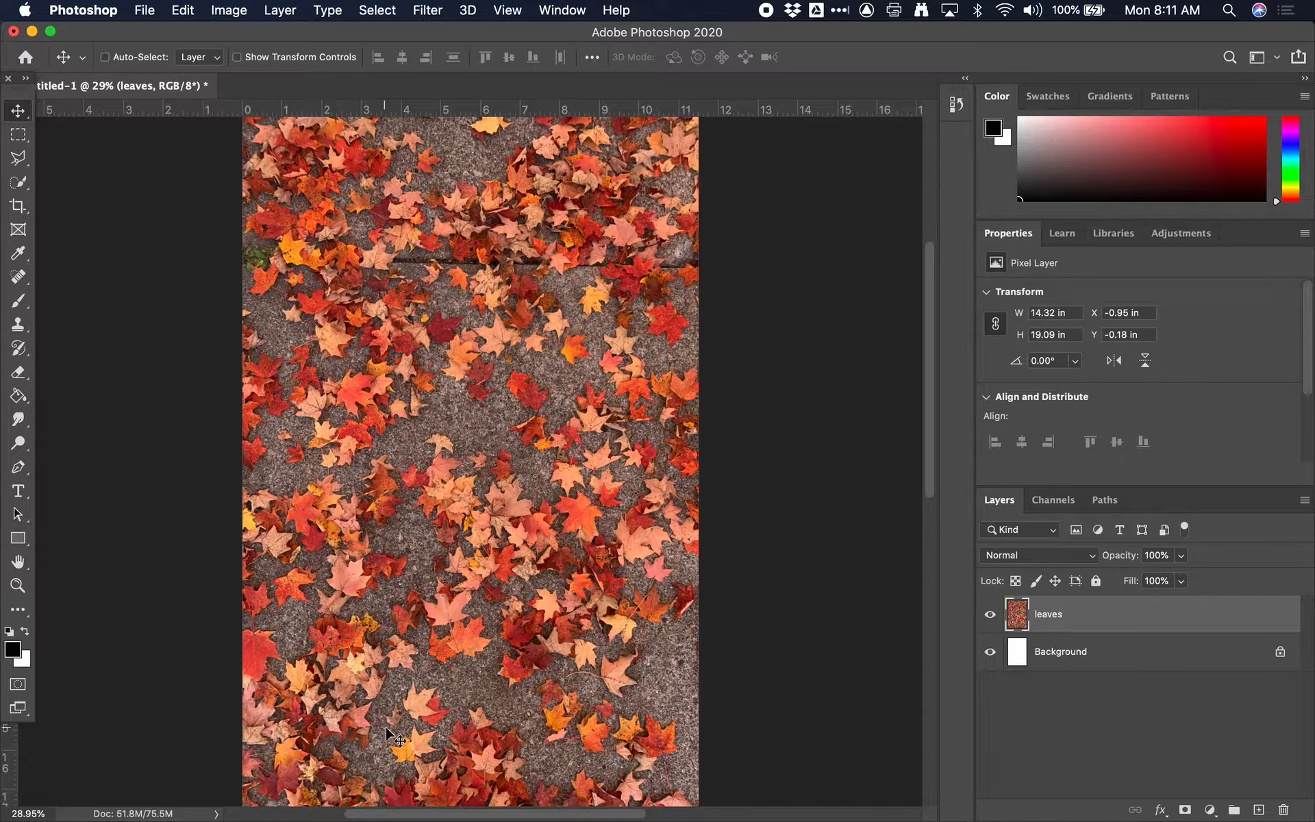
key("super+equal")
key("super+equal")
key("super+equal")
key("super+equal")
key("super+equal")
key("super+equal")
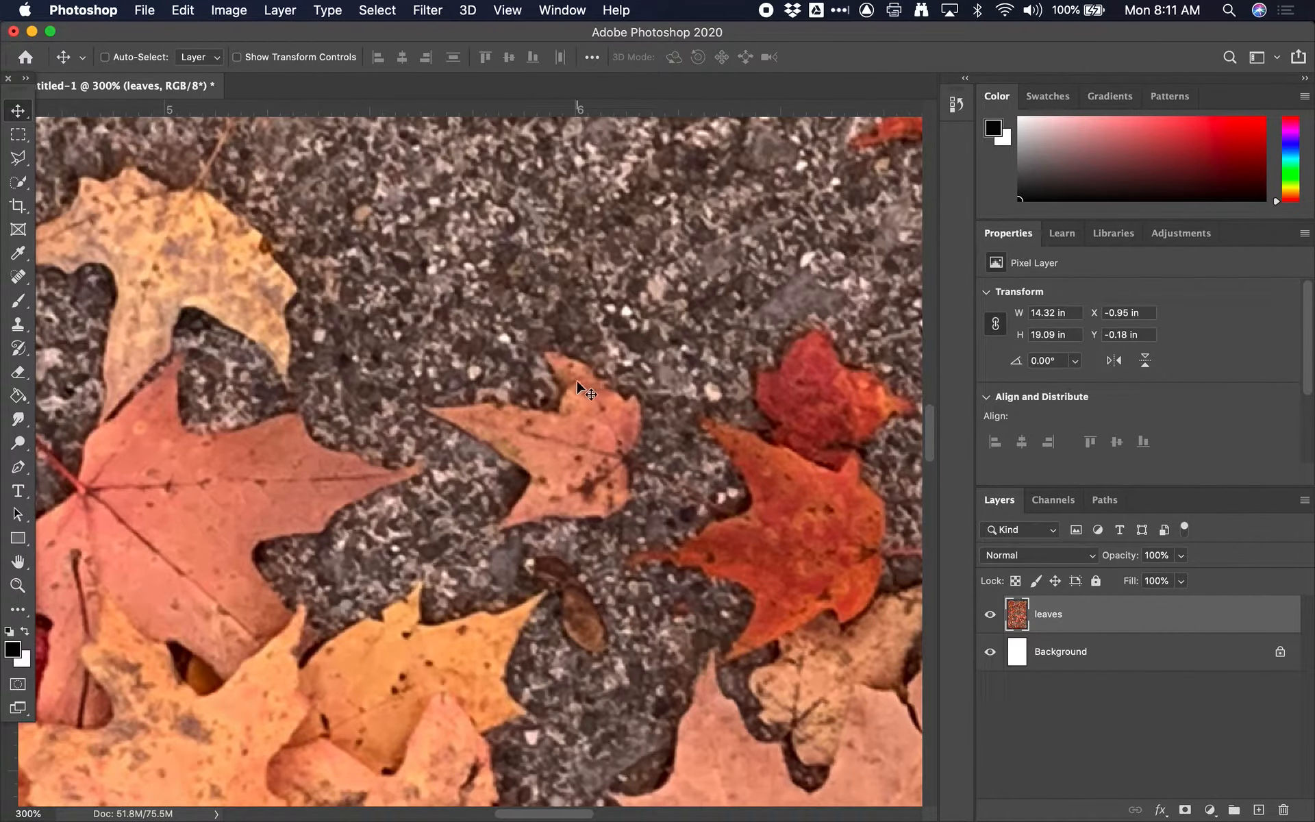
key("super+0")
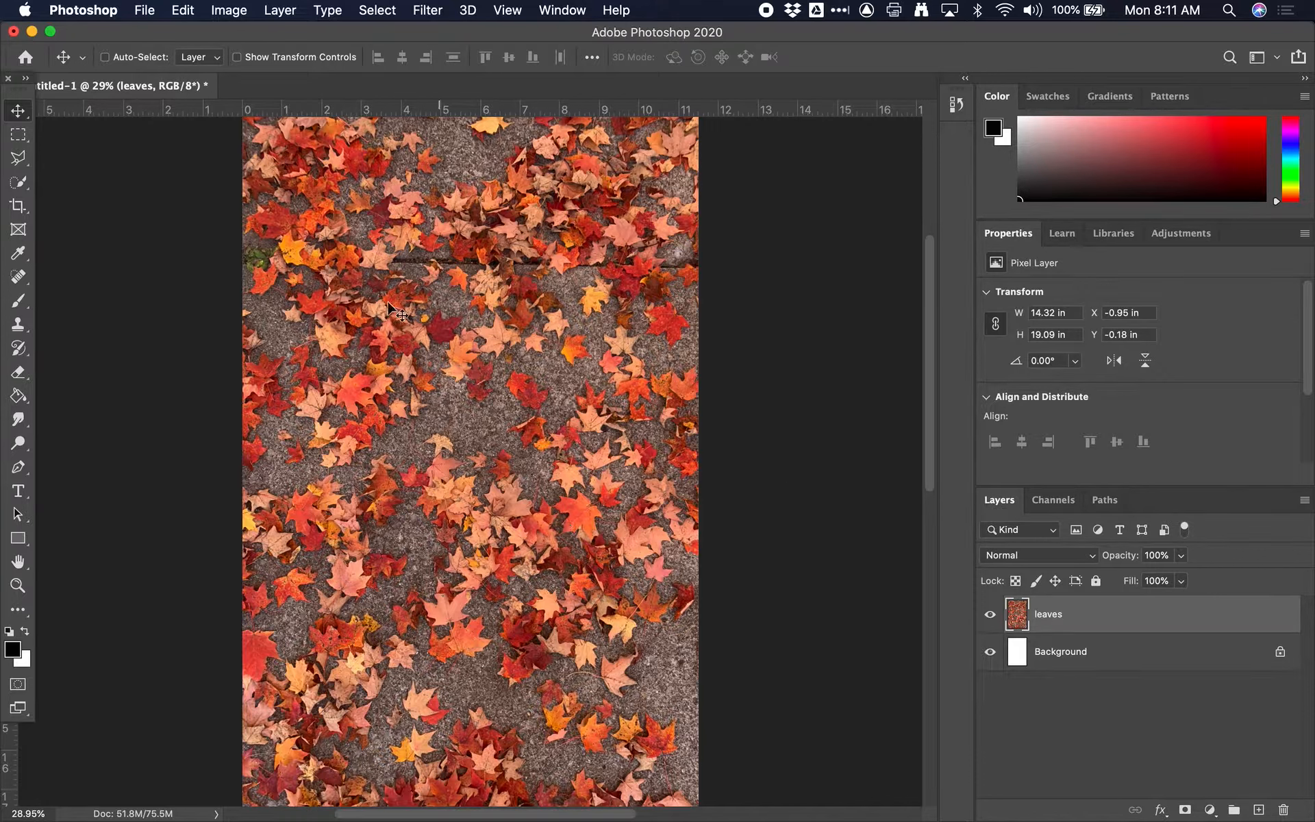
left_click_drag(614, 819, 641, 817)
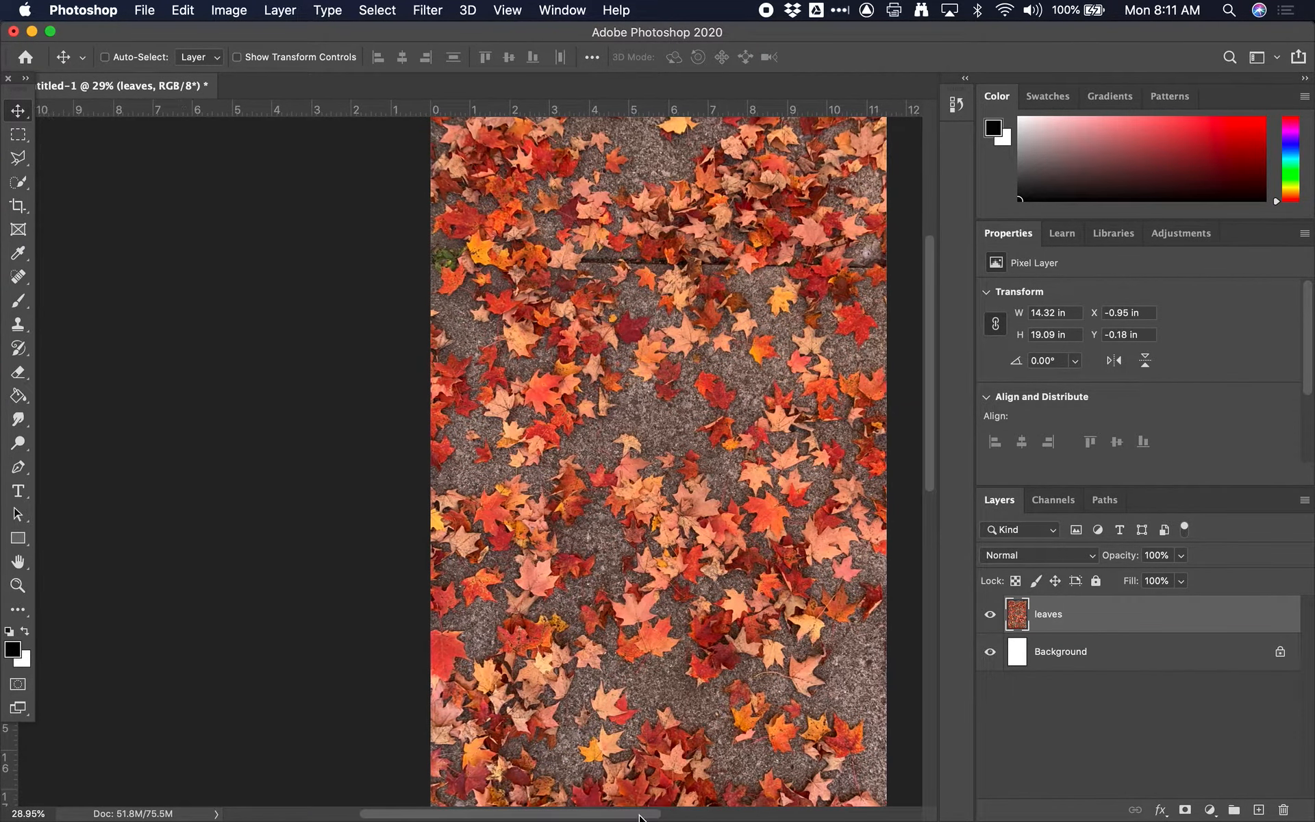
scroll(640, 818, "right", 5)
scroll(640, 817, "up", 2)
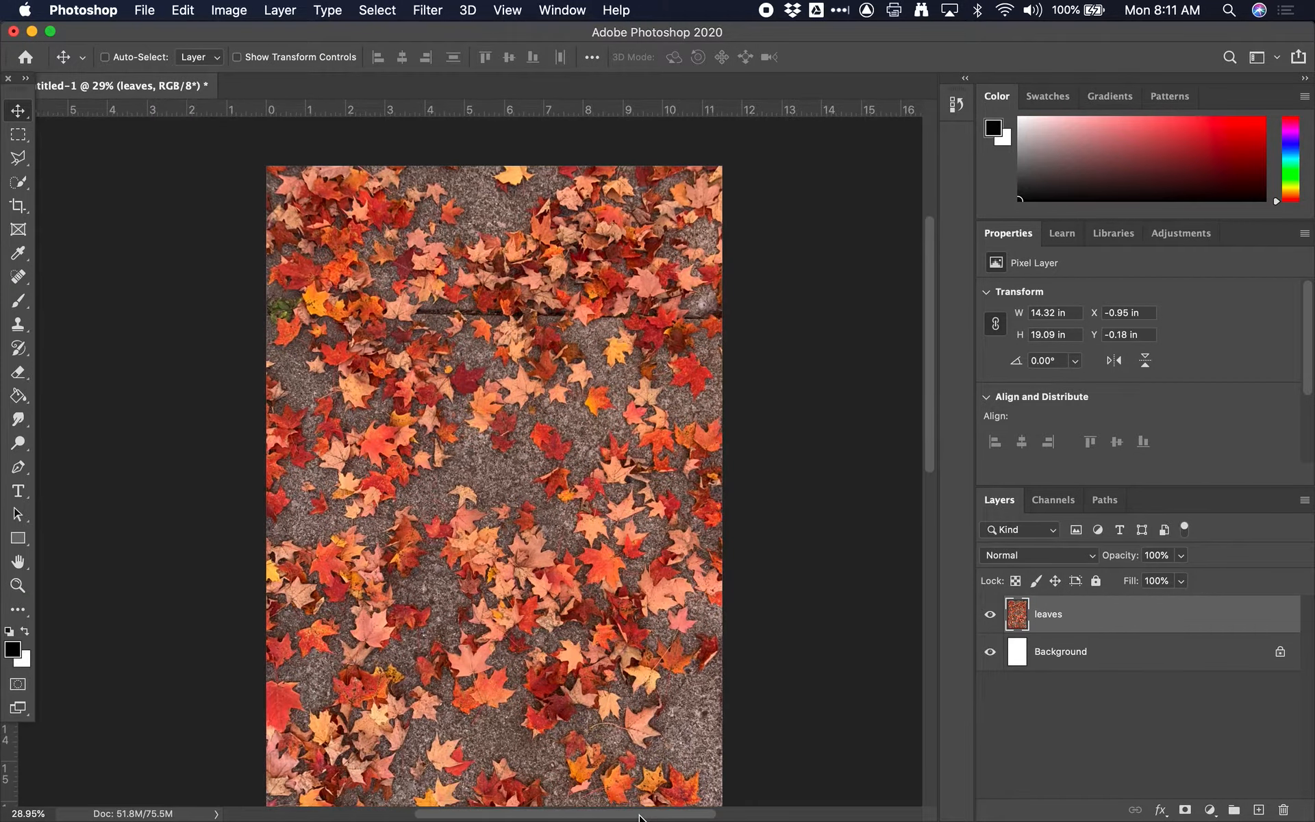
scroll(641, 818, "down", 2)
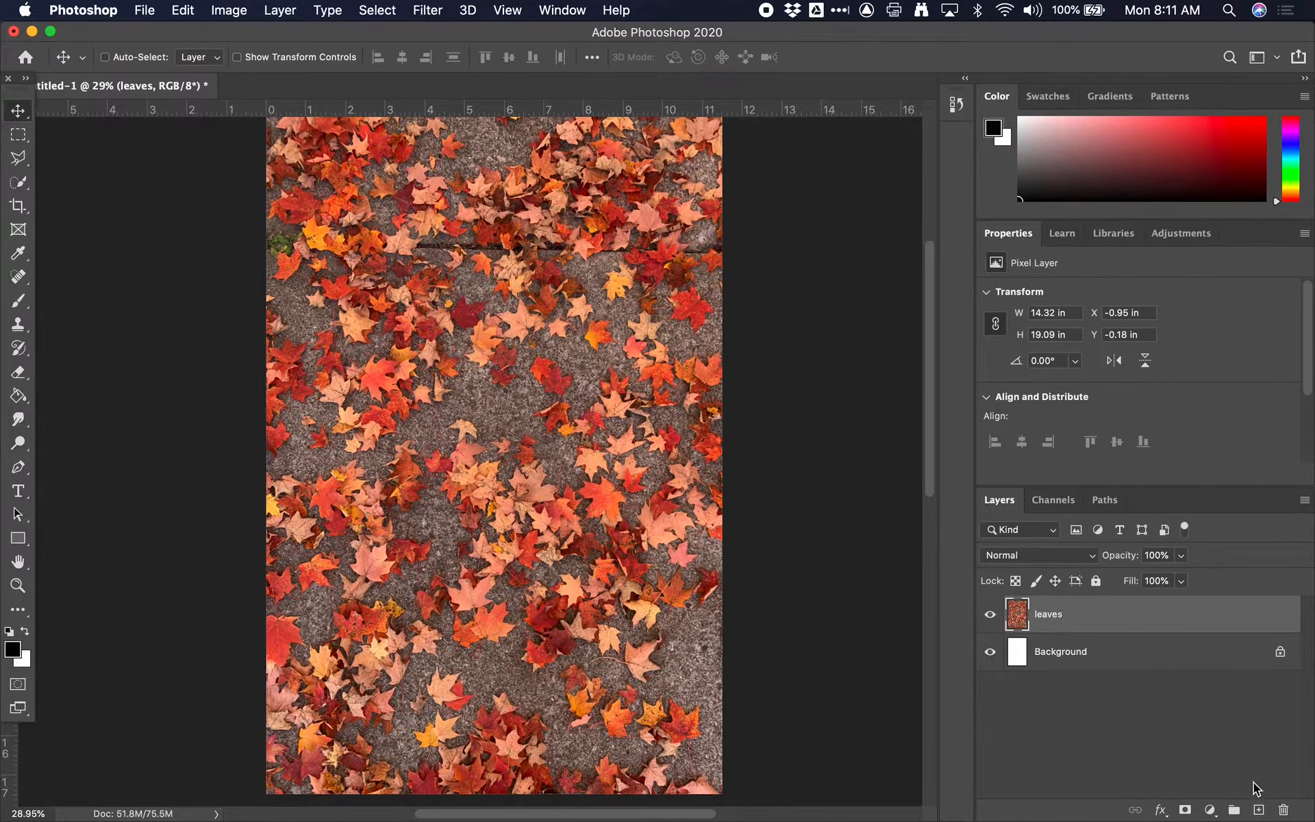
Step: Duplicate the "leaves" layer and rename the copy "leaves black and white"
left_click(1258, 810)
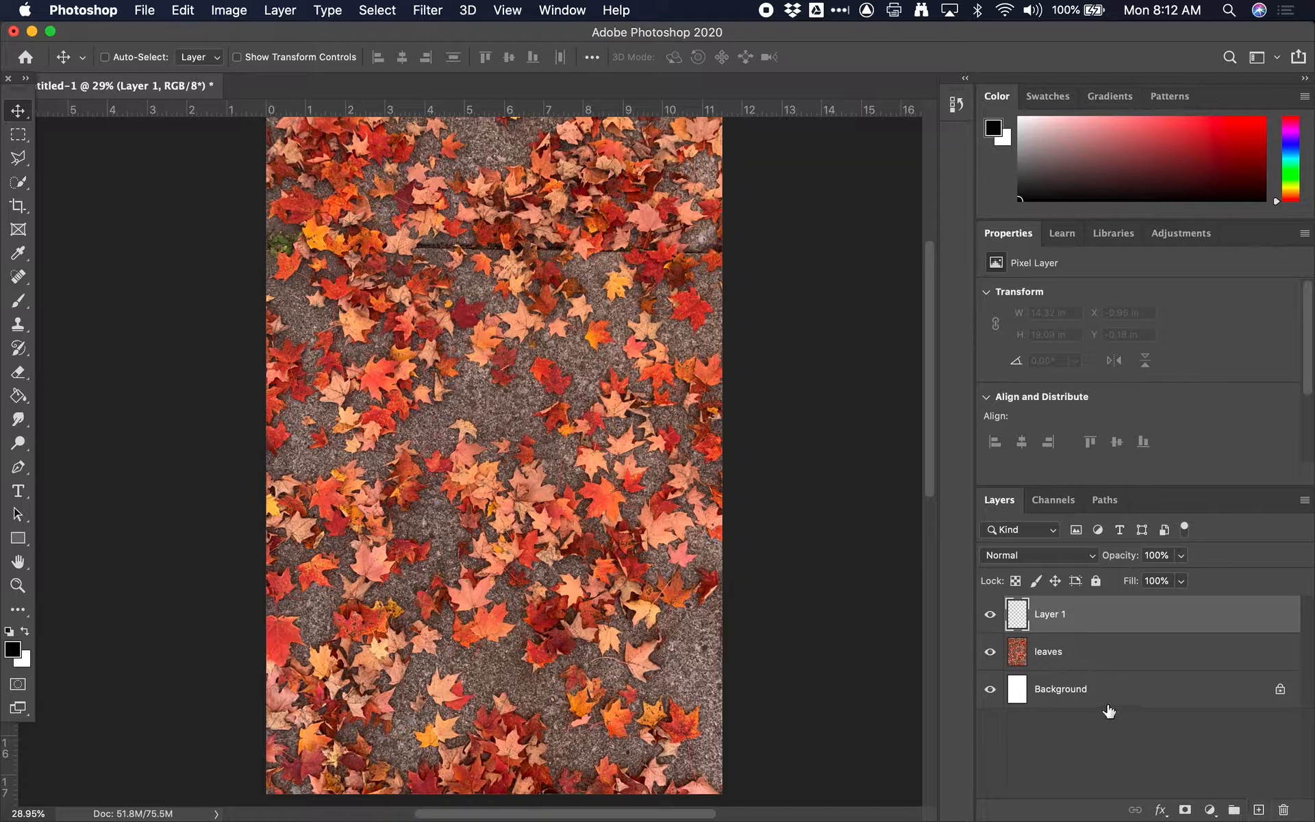
key("super+z")
left_click_drag(1022, 627, 1258, 810)
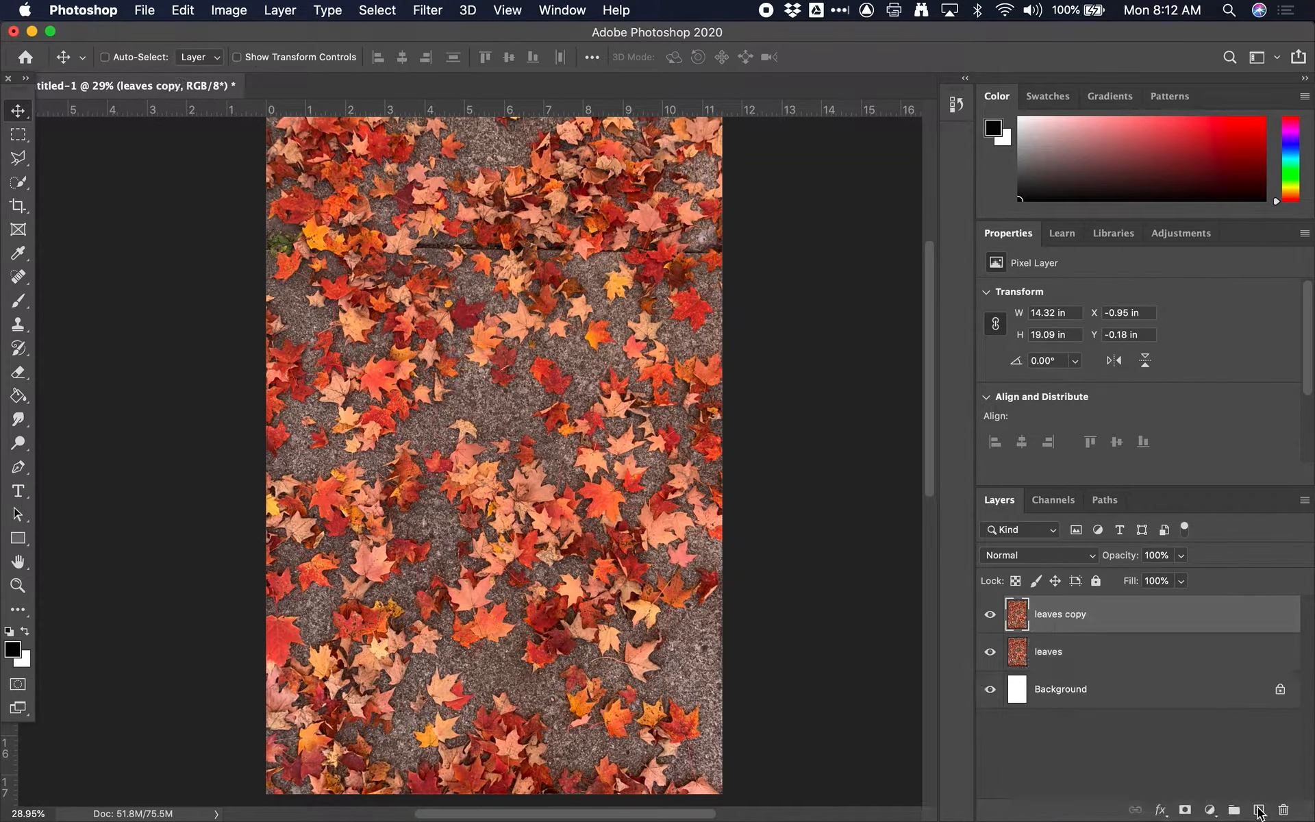
double_click(1084, 613)
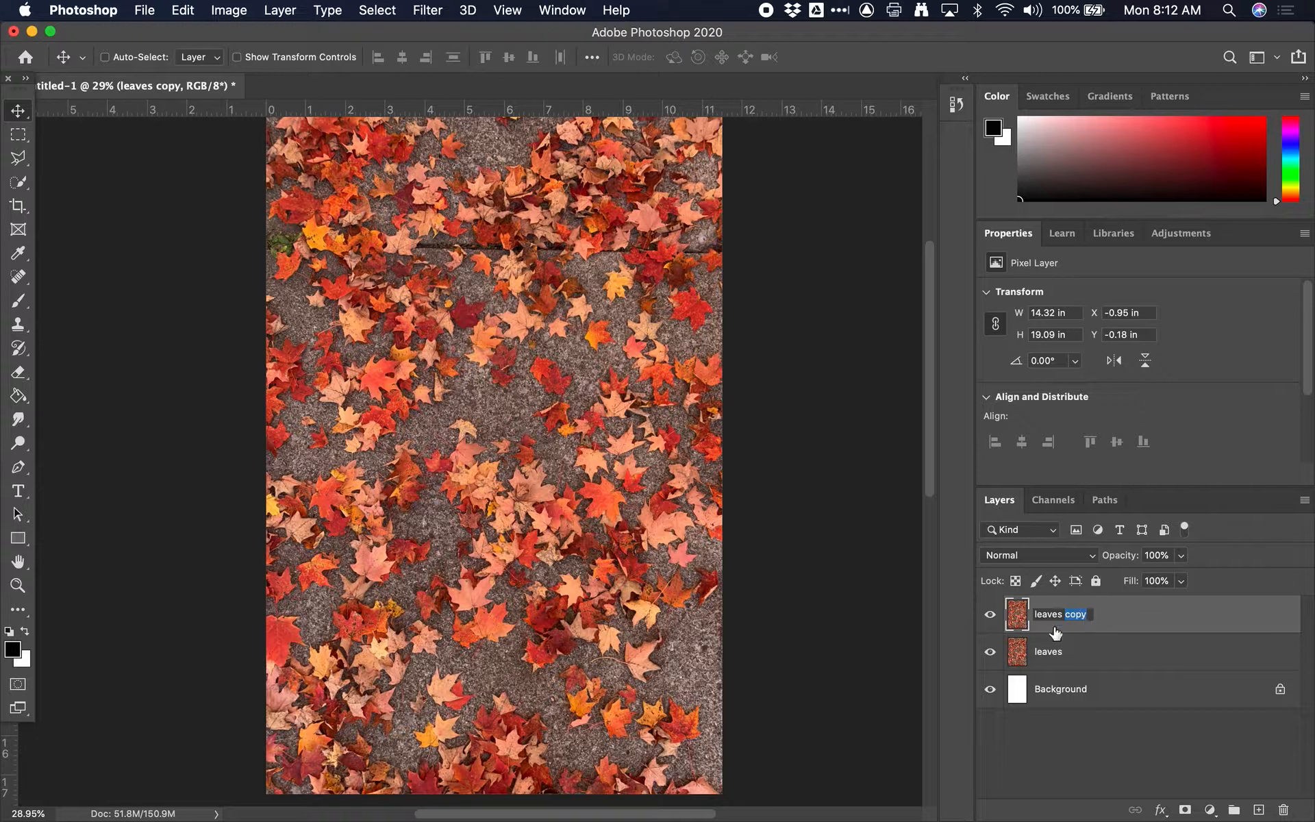
type("black and white")
key("Return")
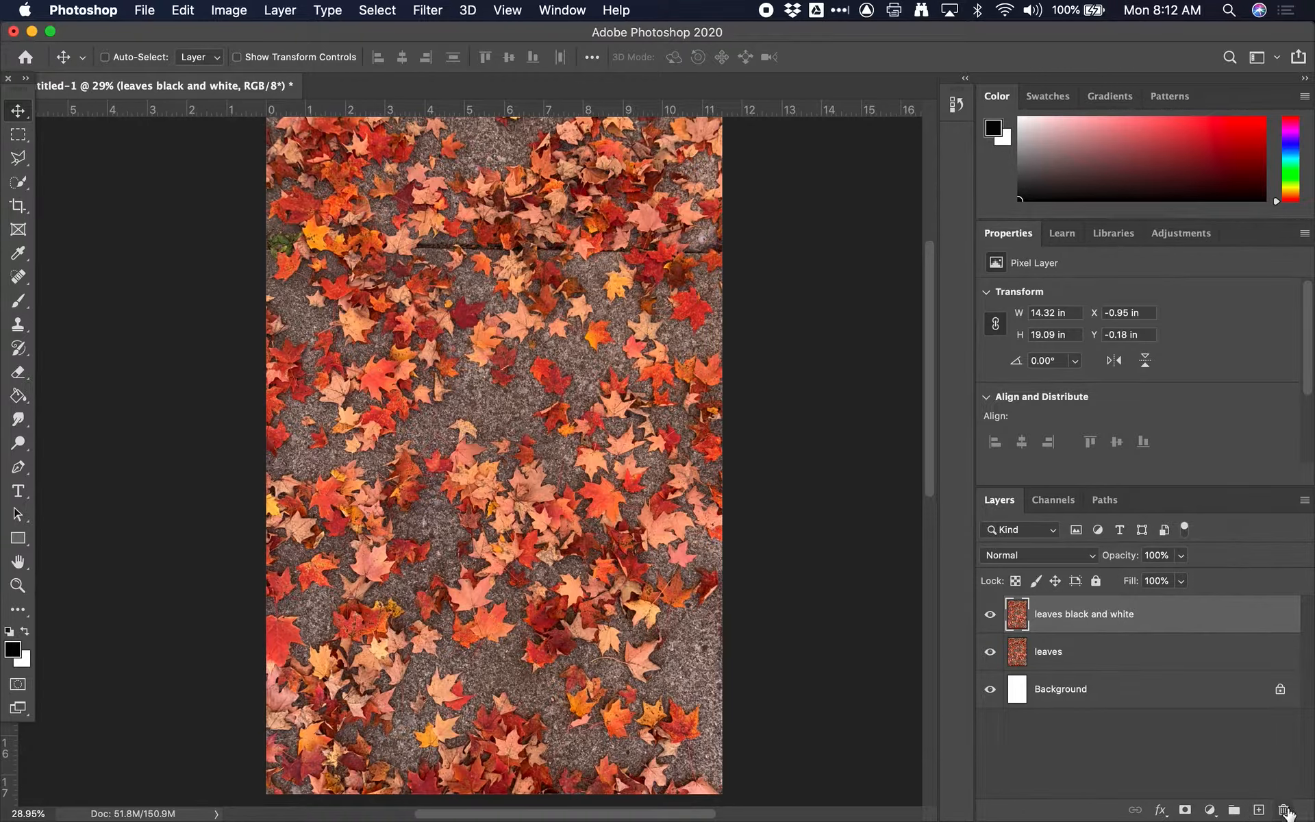
Step: Select each layer in turn, move "leaves black and white" about 2.8 in left and 3.15 in down, and undo the move
left_click(1070, 659)
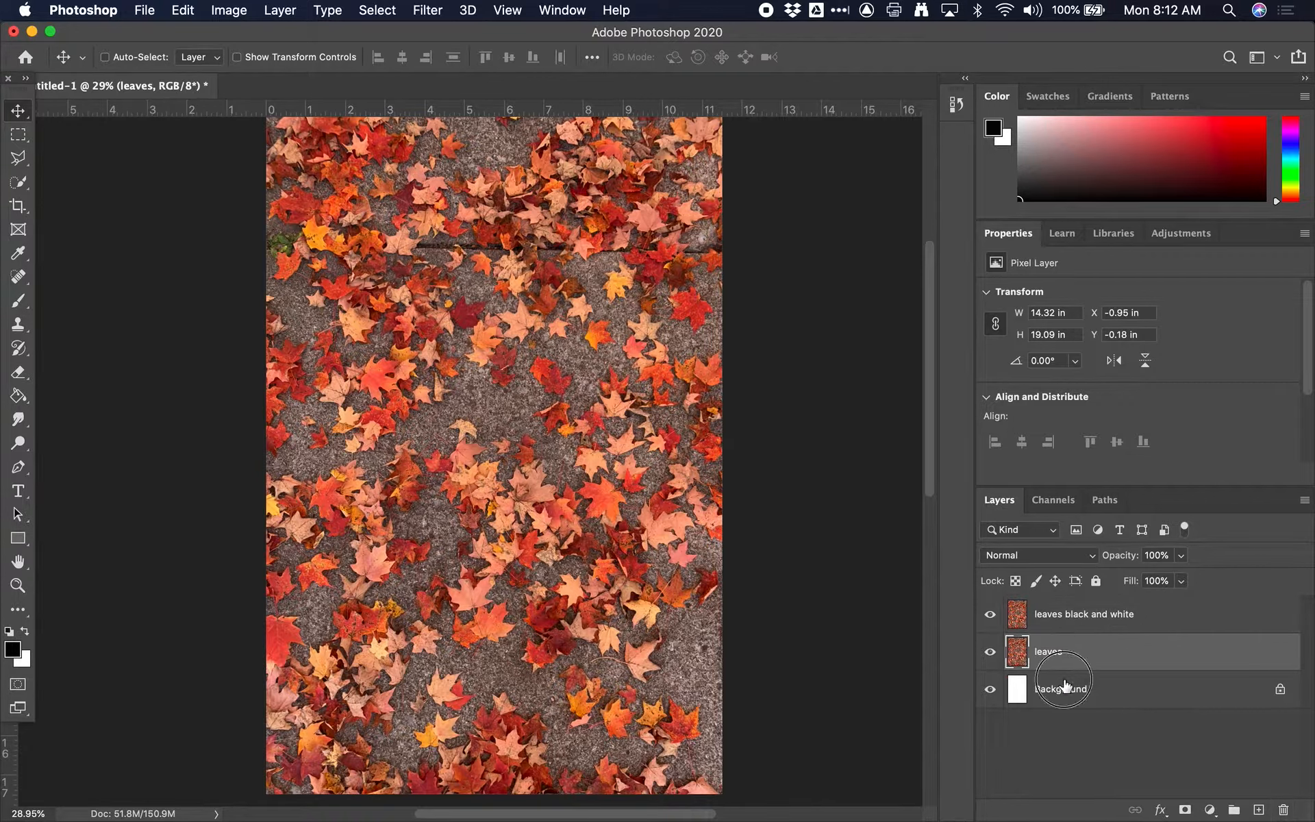
left_click(1065, 686)
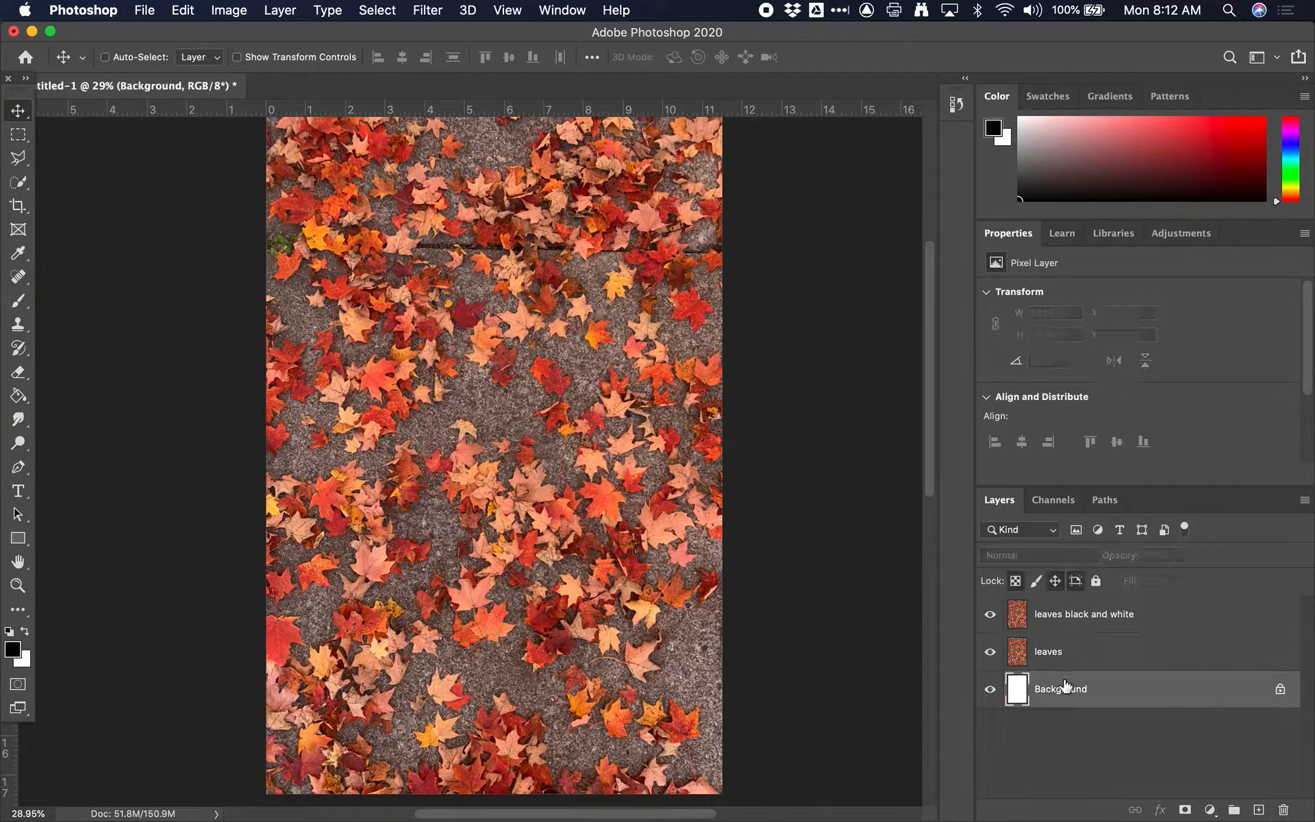
left_click(1025, 644)
left_click(1085, 621)
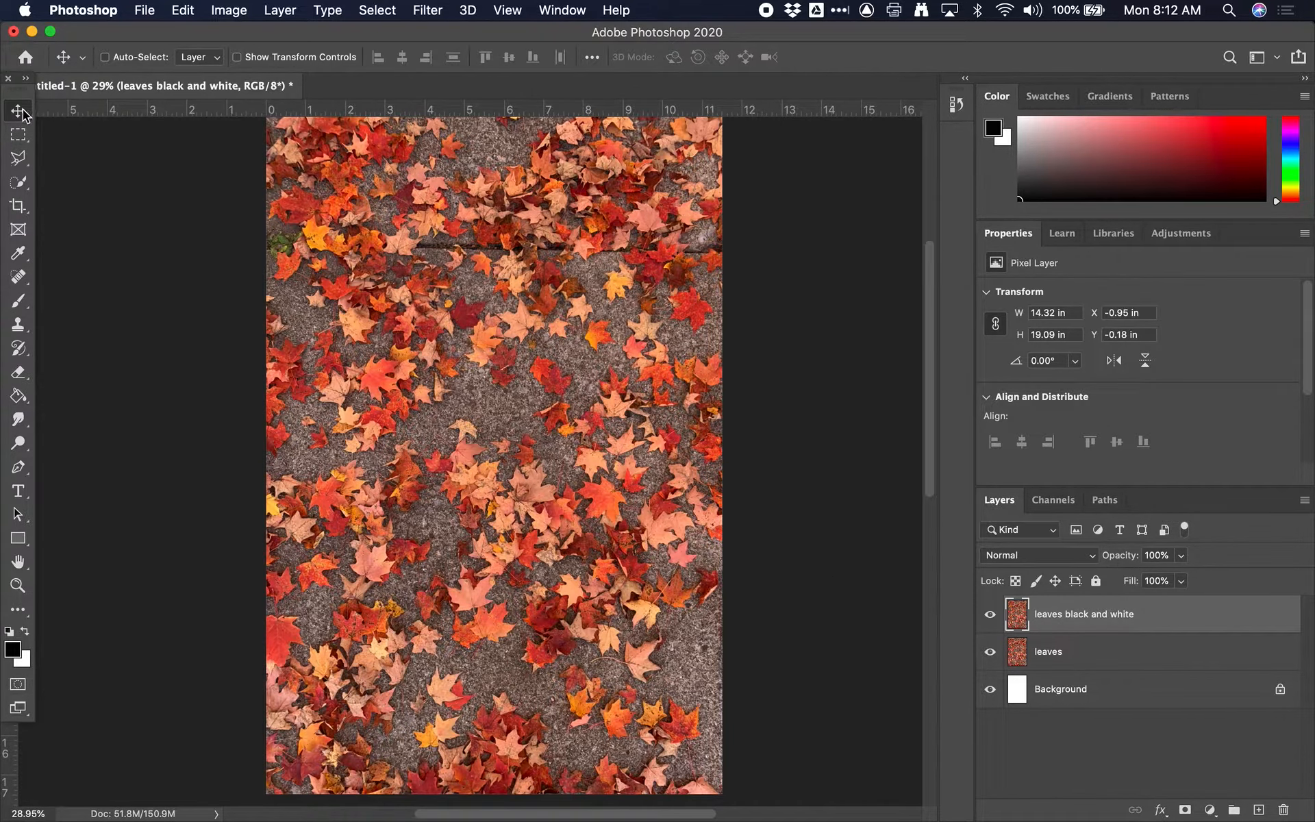
left_click_drag(461, 363, 408, 521)
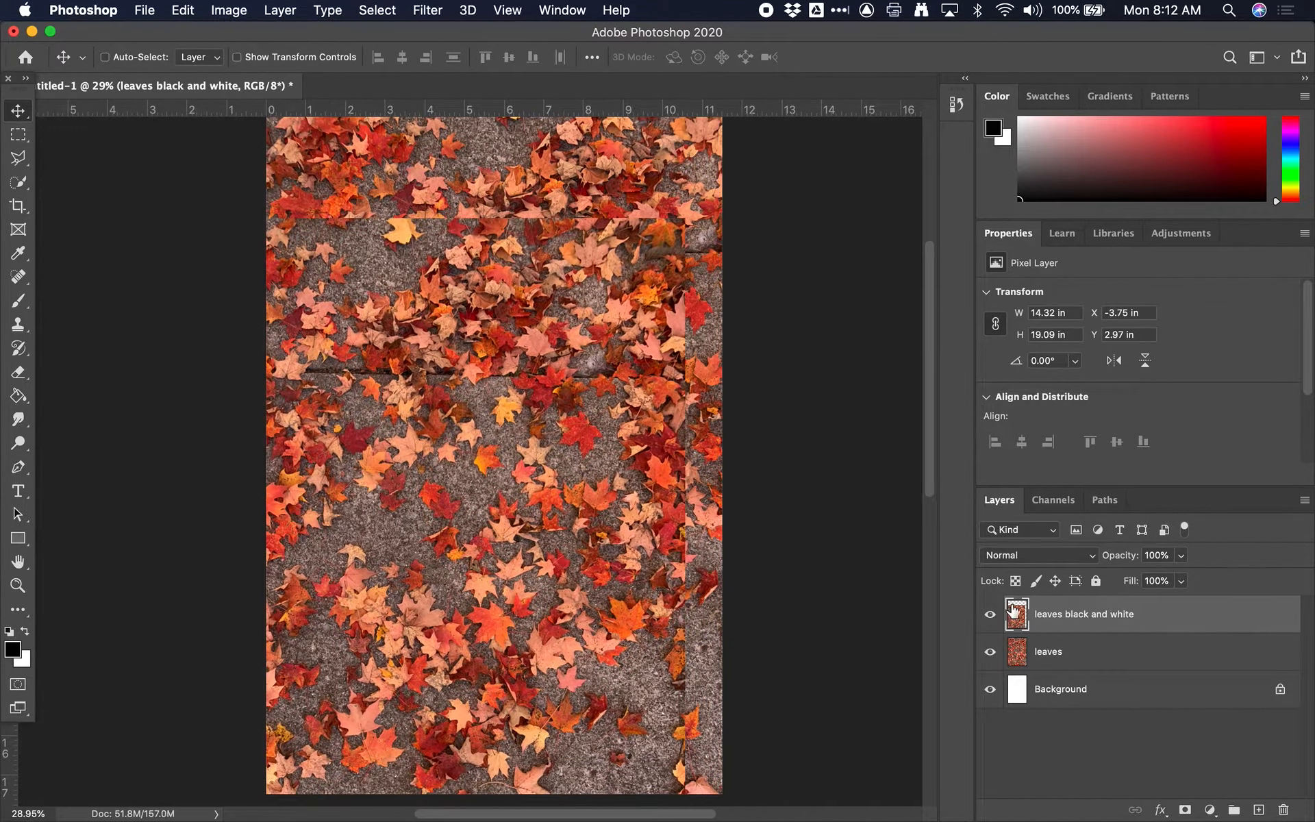
key("super+z")
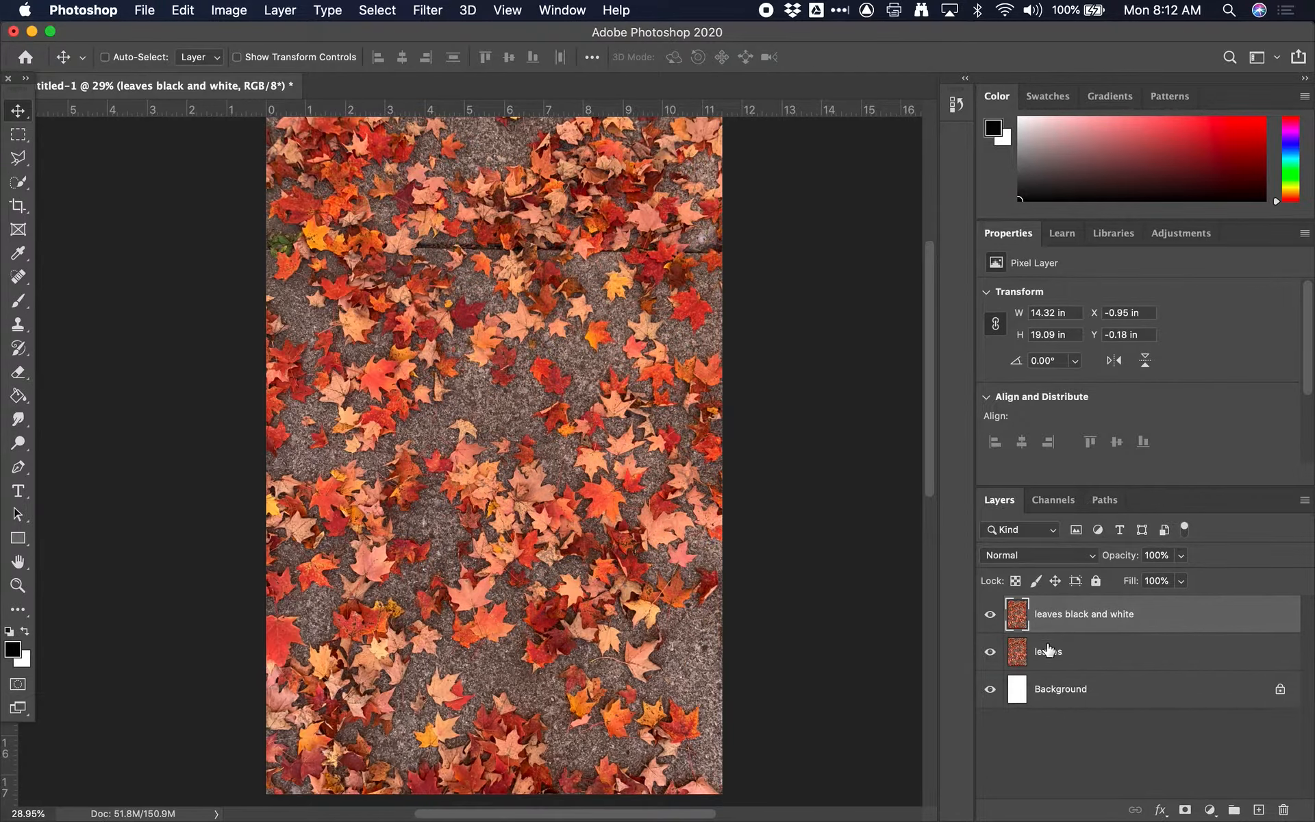
Step: Try moving the "leaves" layer down and to the left on the canvas, and reselect "leaves black and white"
left_click(1044, 653)
left_click_drag(631, 453, 430, 526)
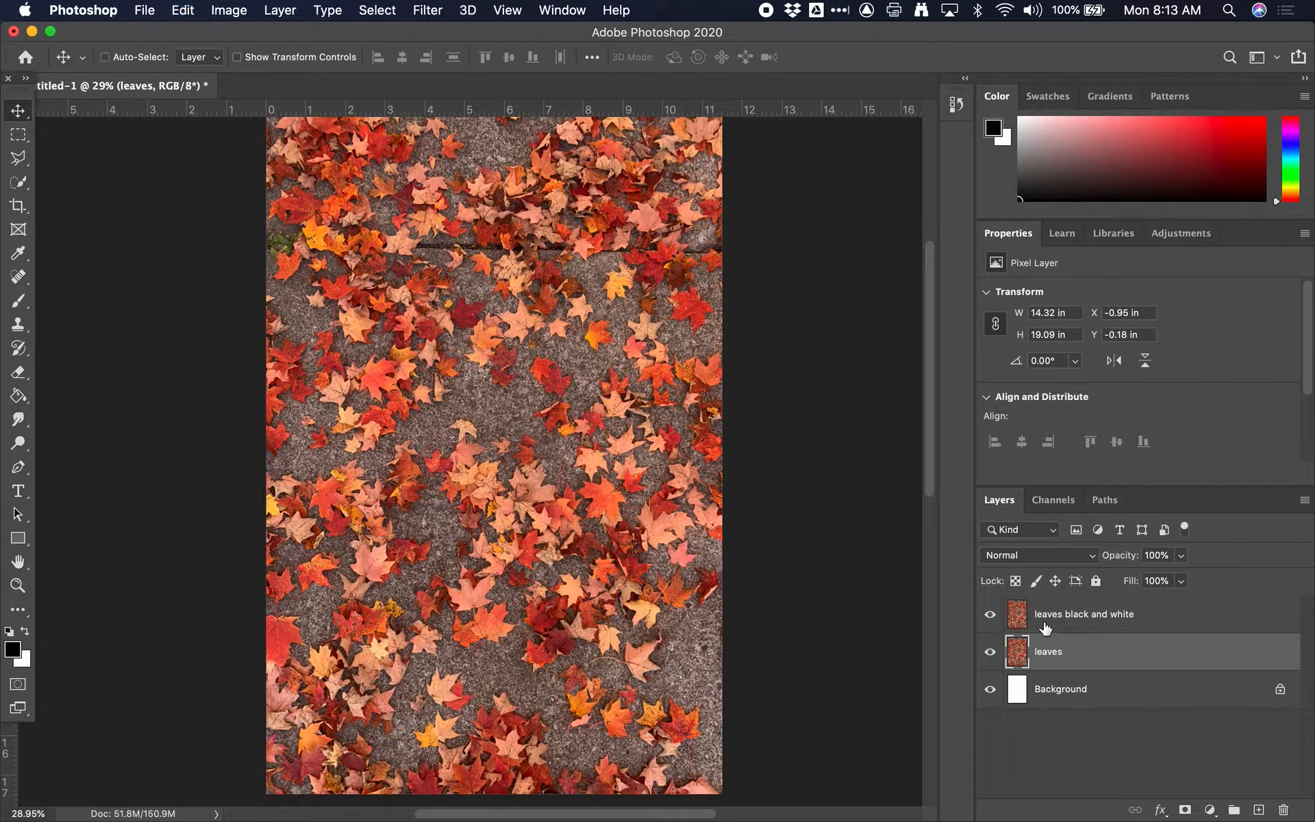
left_click(1026, 614)
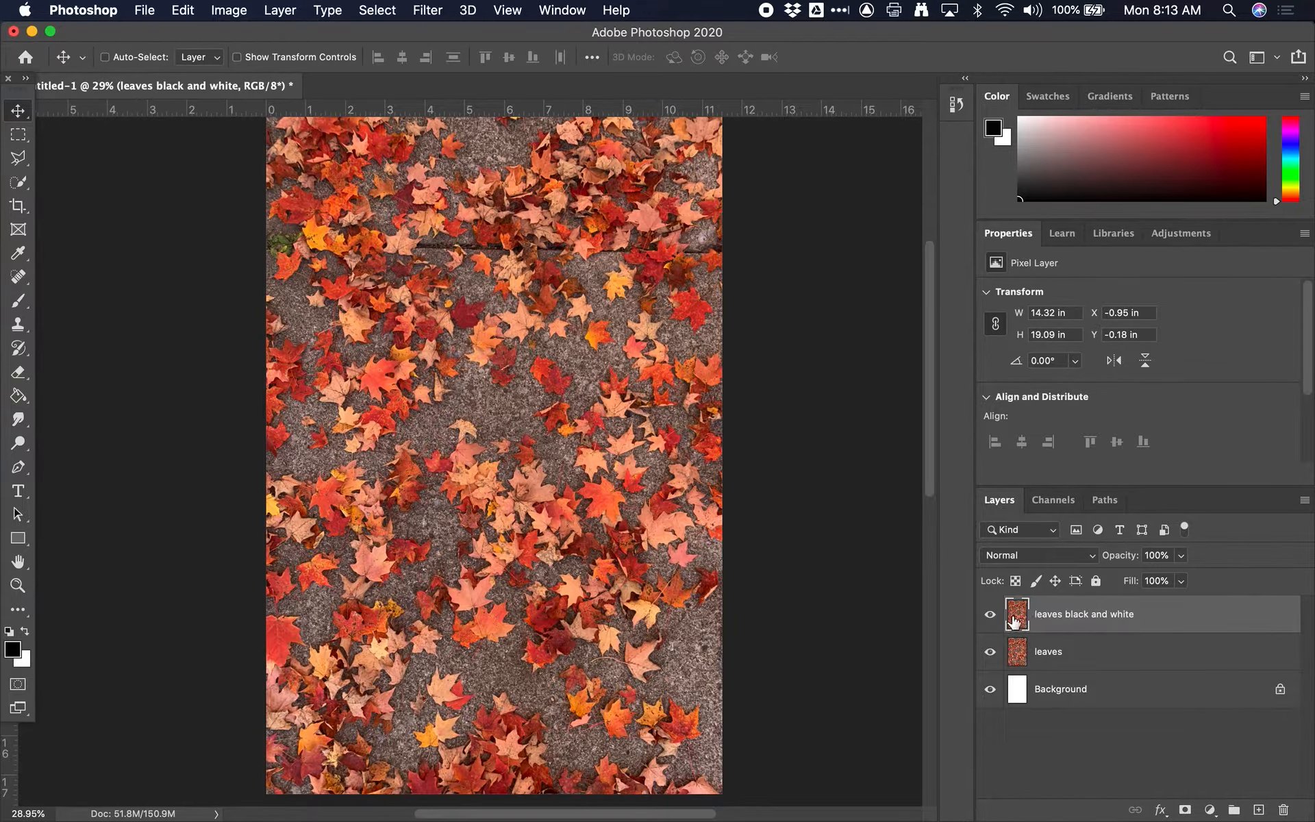
Step: Duplicate the "leaves" layer again and rename the copy "leaves brightness contrast"
left_click(1031, 654)
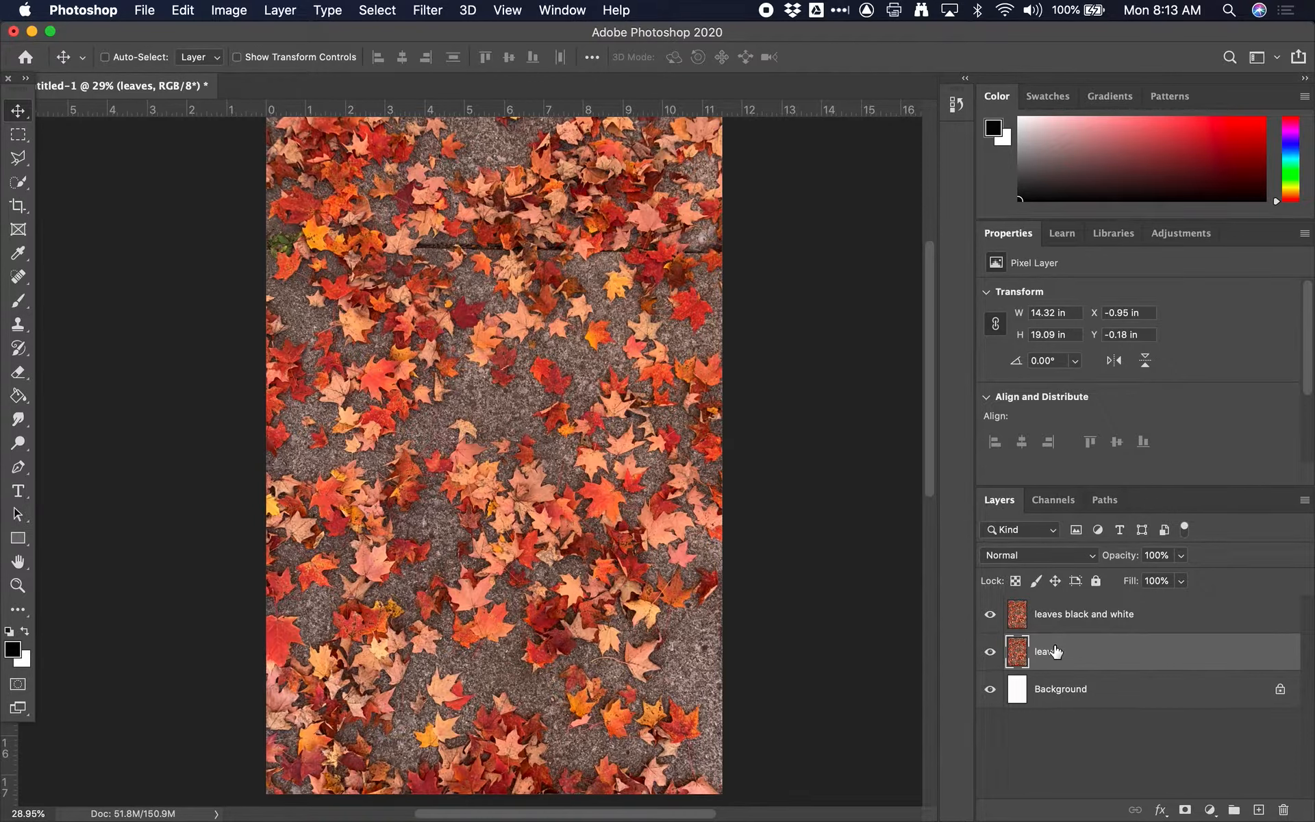
key("super+j")
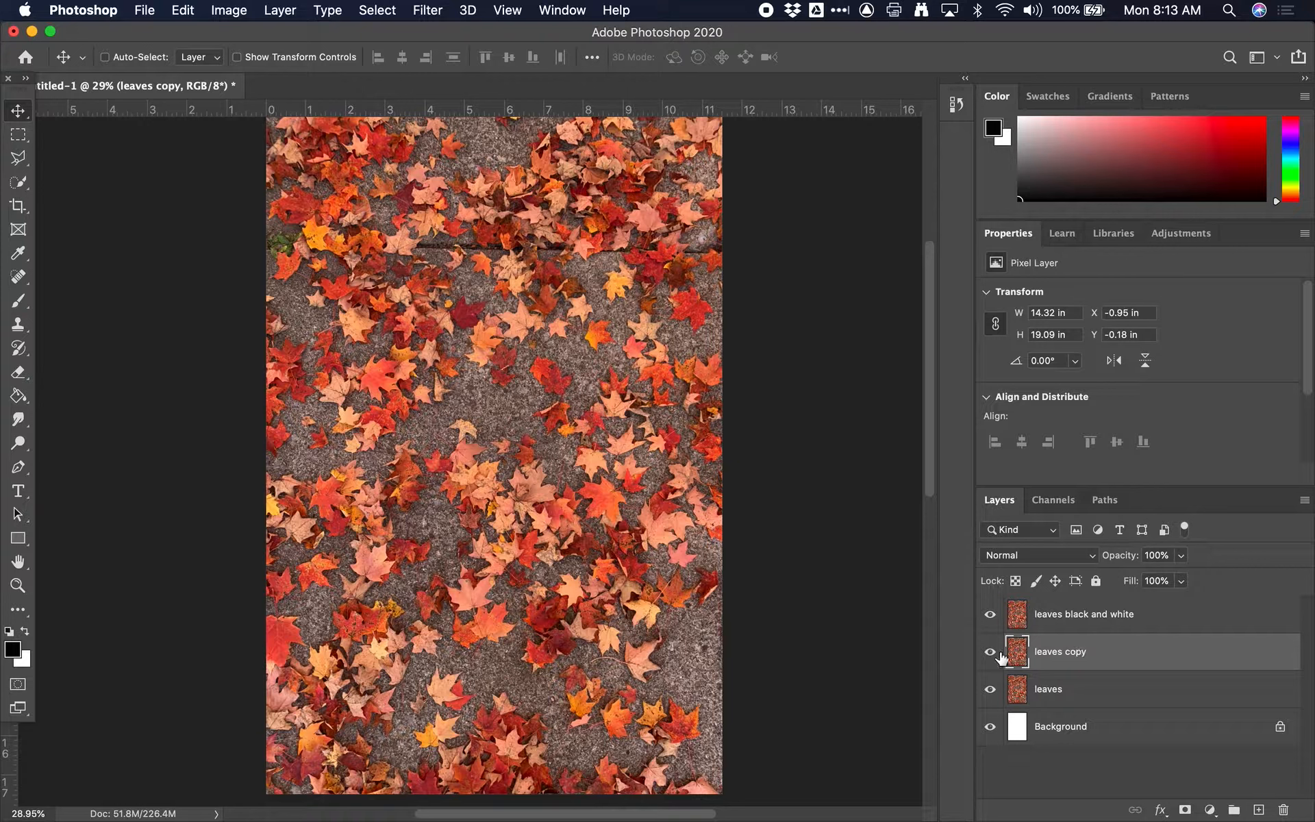
double_click(1059, 654)
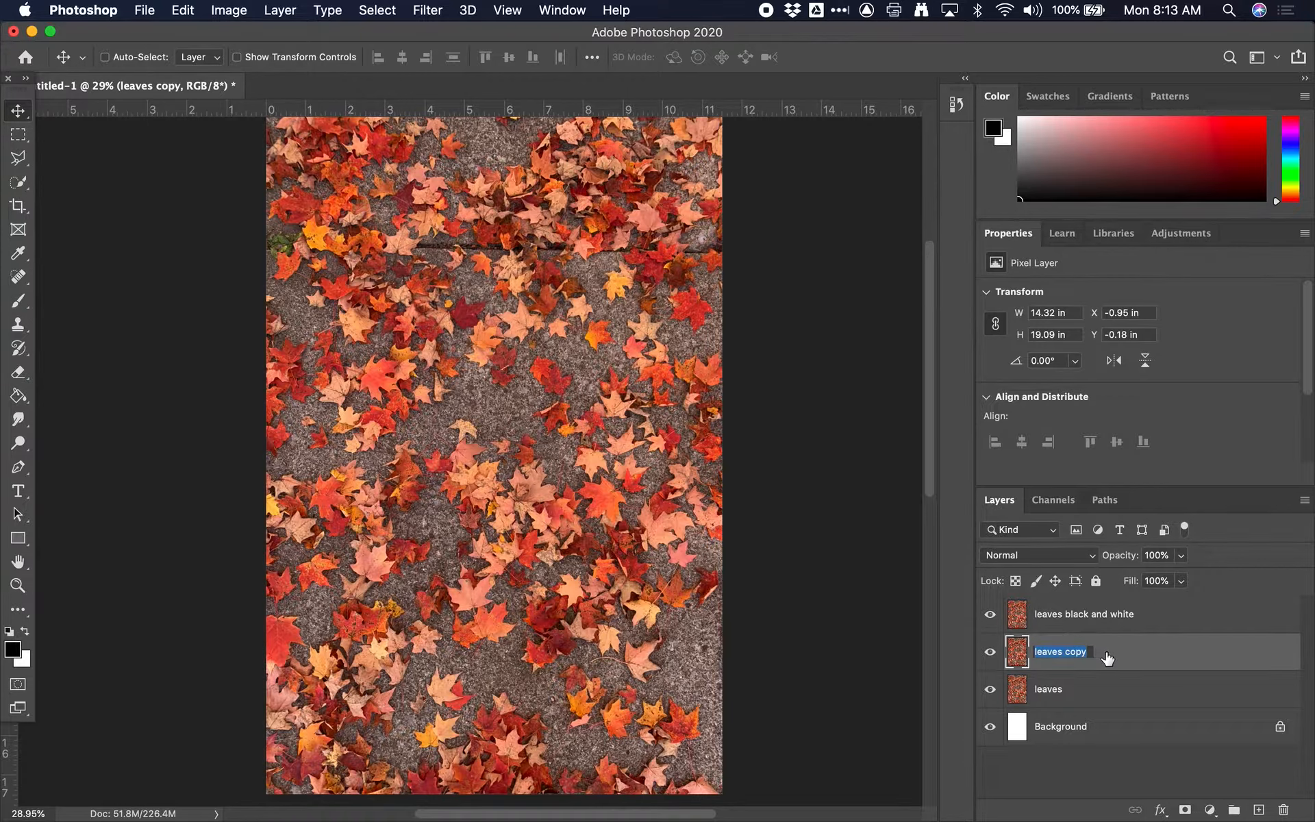
key("Right")
type("t")
key("Return")
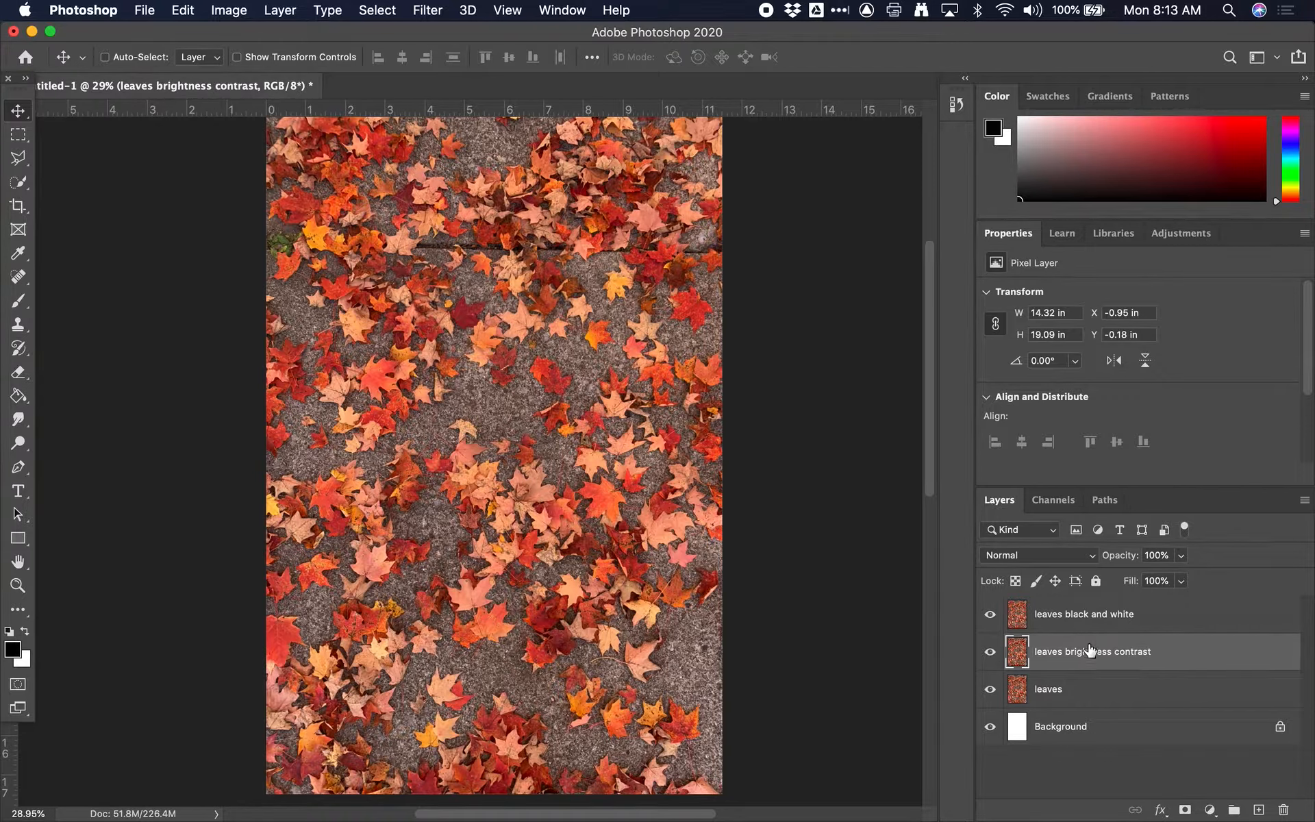
Step: Start a Black & White adjustment on the "leaves black and white" layer and compare its preview with the original colours
left_click(1096, 620)
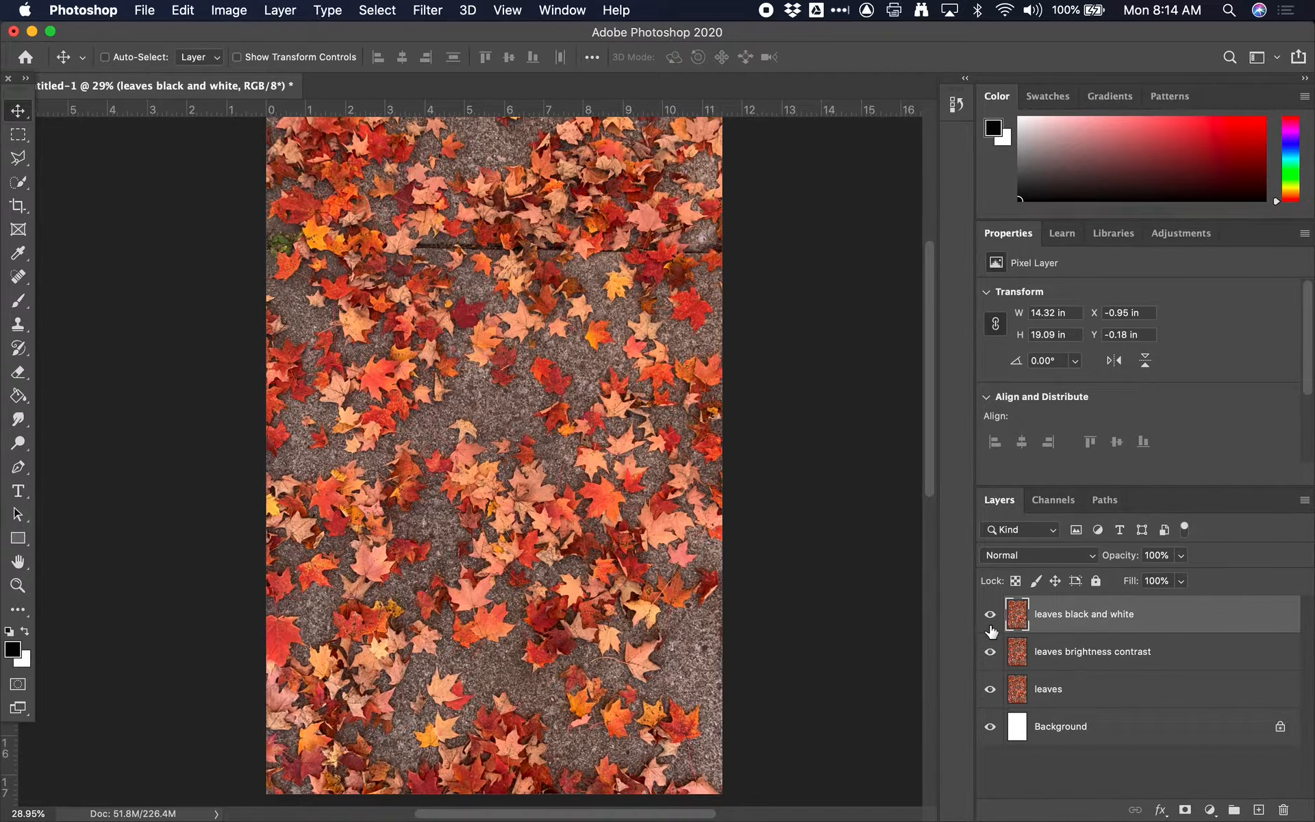
left_click(229, 10)
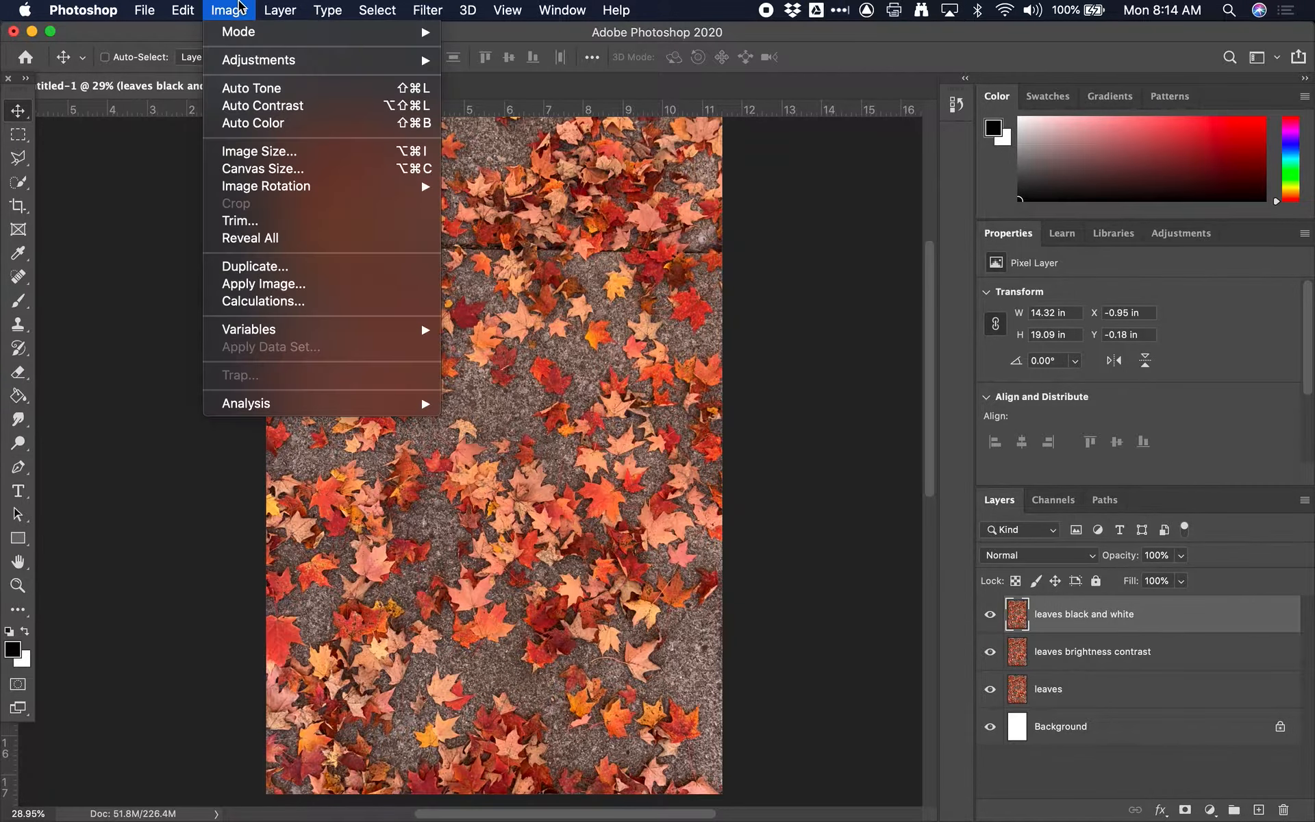
mouse_move(255, 69)
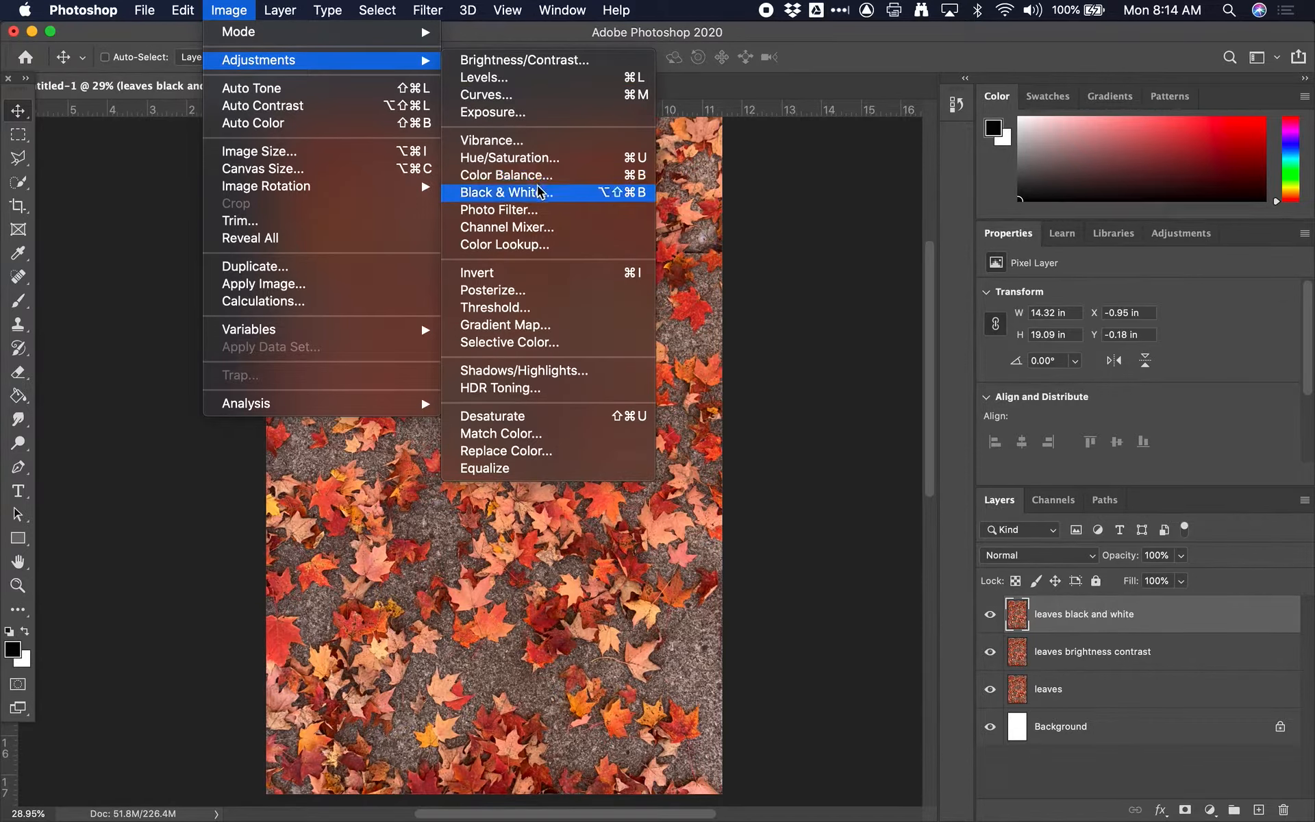
left_click(619, 195)
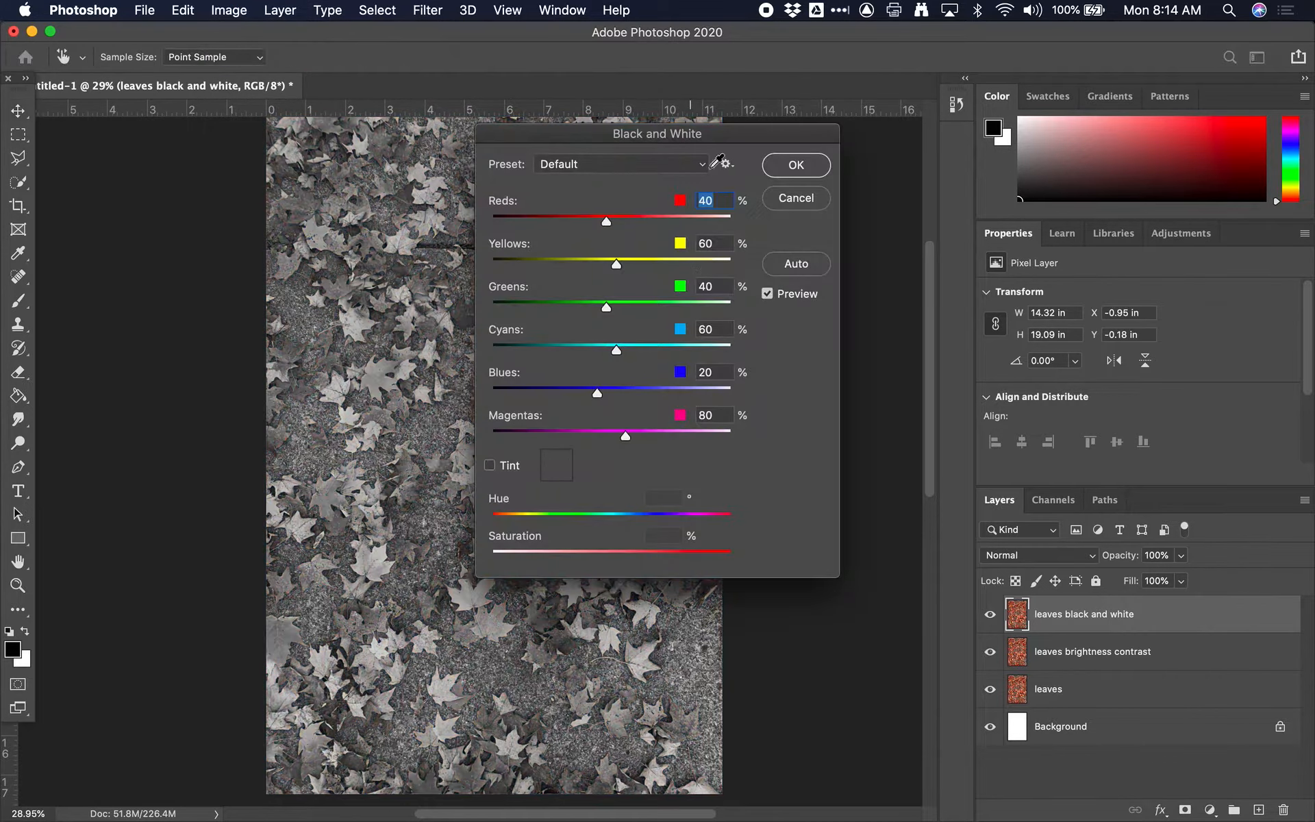
left_click_drag(736, 137, 988, 108)
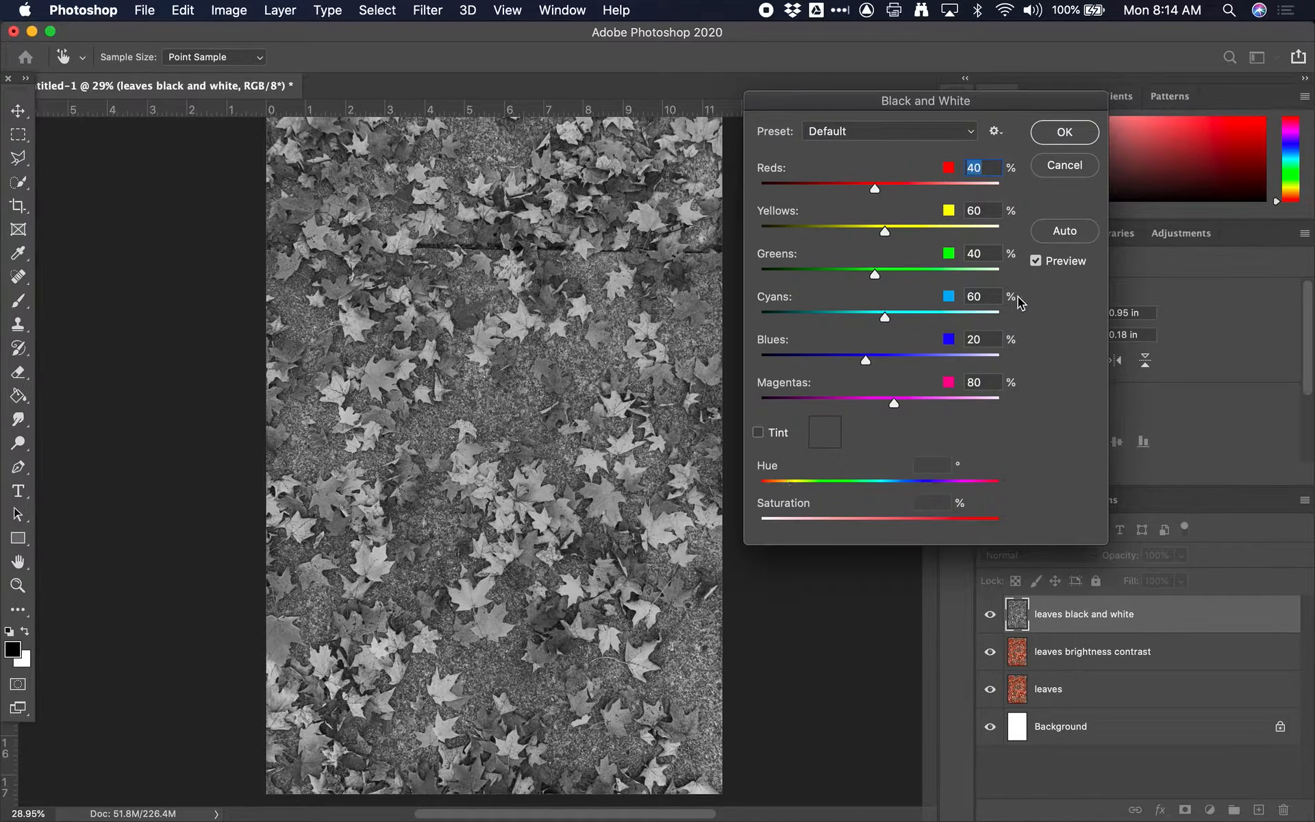
left_click(1036, 261)
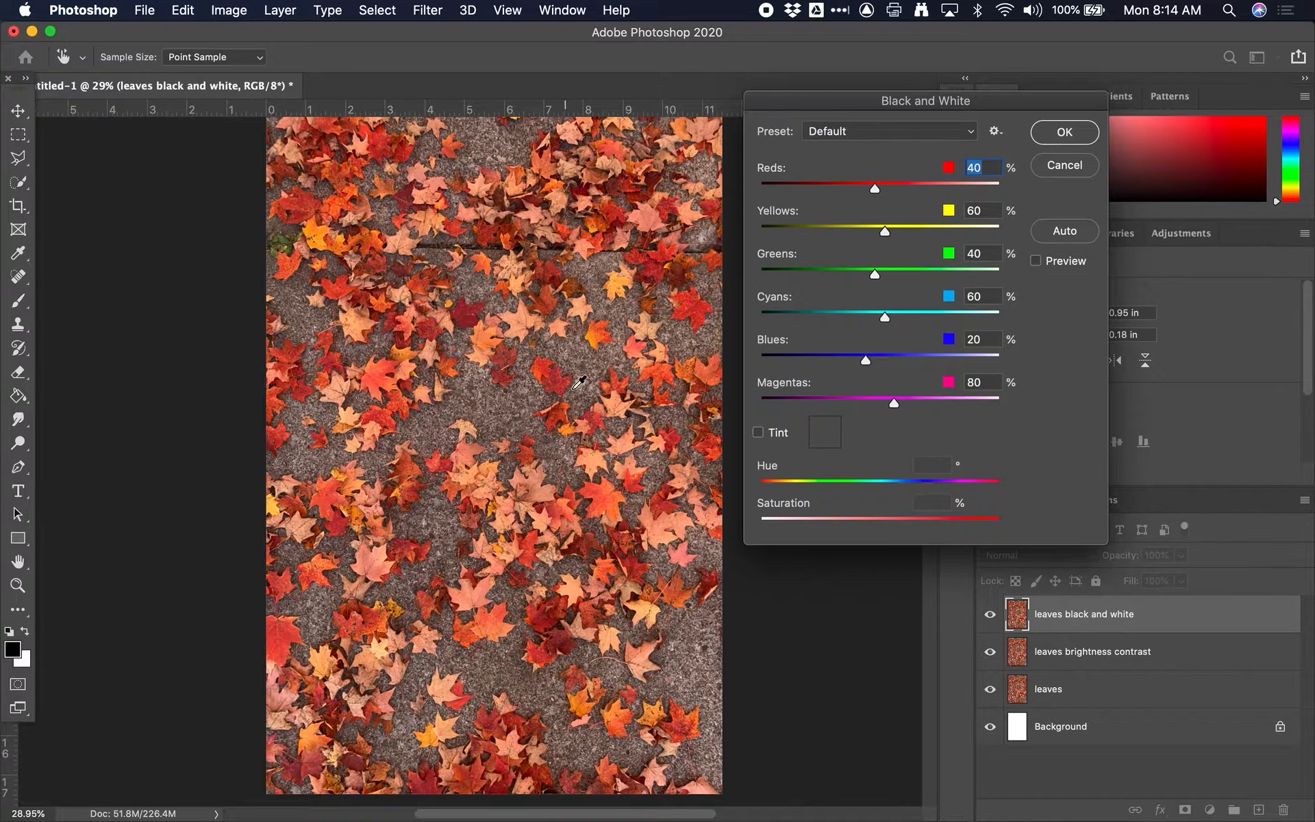
left_click(1036, 261)
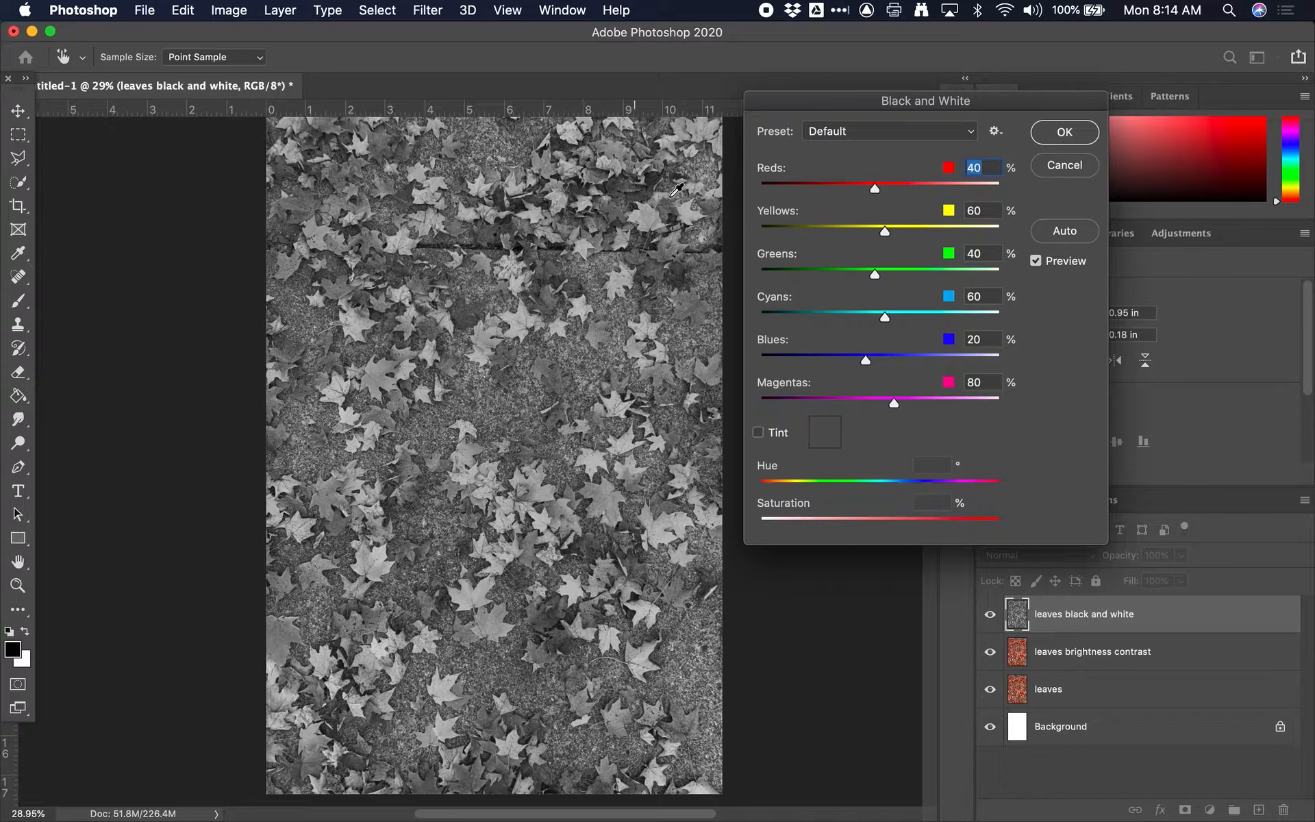
Step: Try the Black & White adjustment's Reds at -135% and 249%, and settle on 70%
left_click_drag(877, 190, 792, 196)
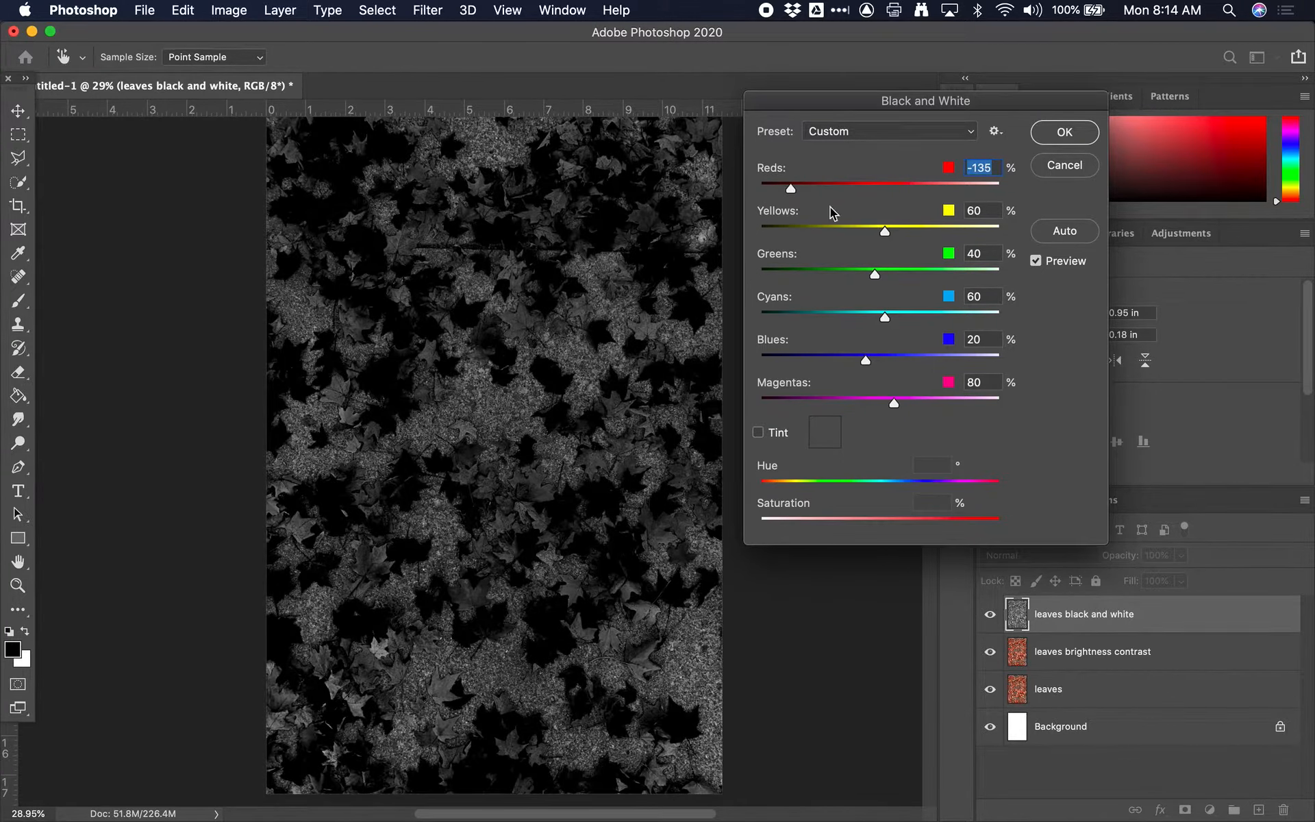
left_click_drag(788, 189, 976, 192)
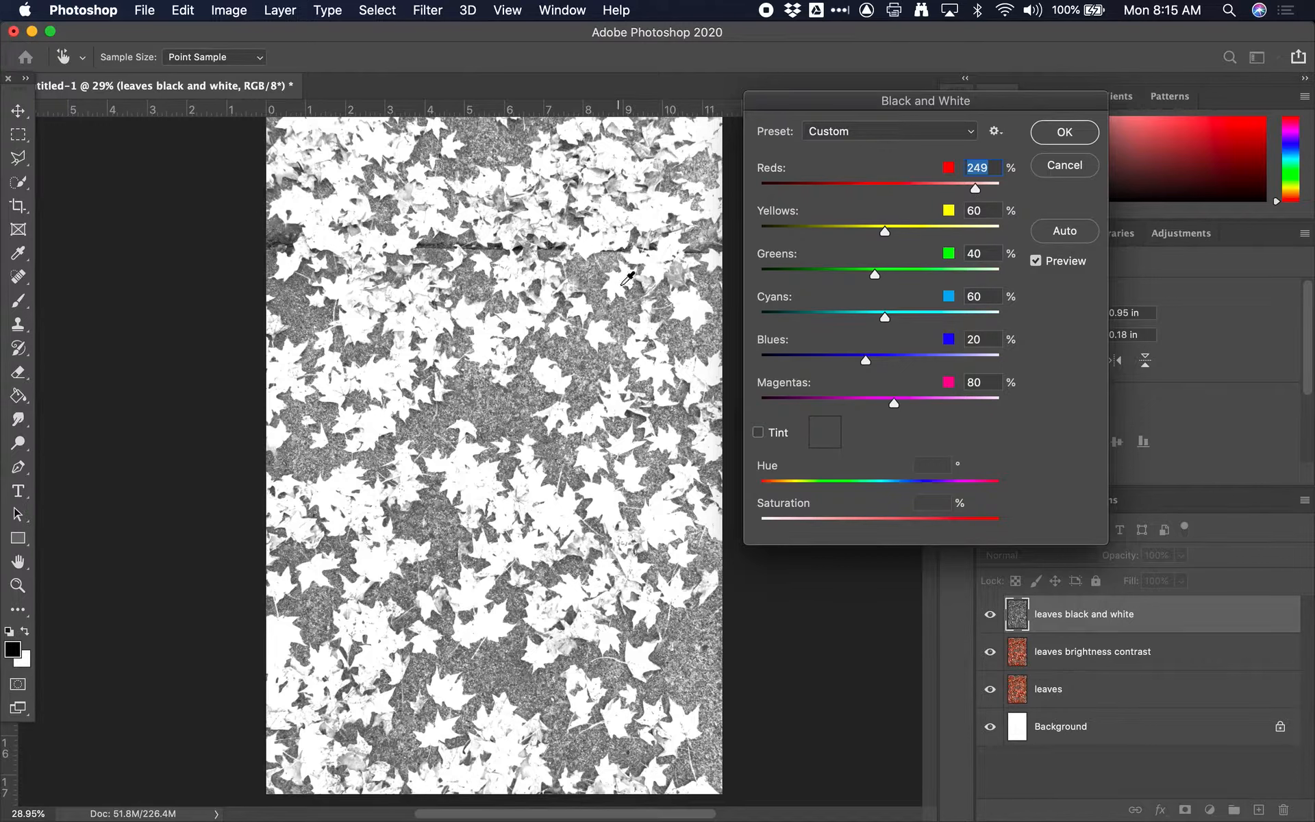
left_click_drag(925, 191, 889, 187)
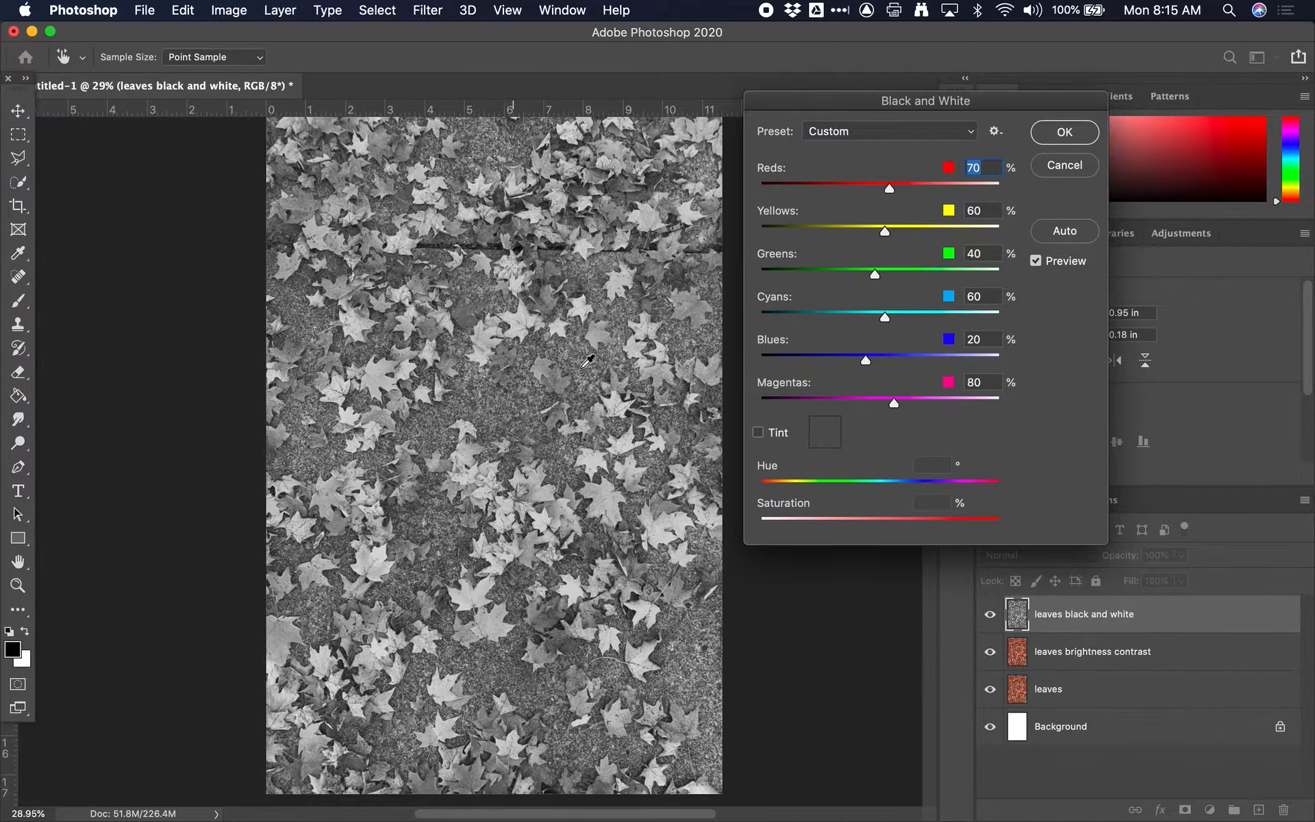
Step: Compare the Black & White preview with the original colours and look through the available presets
left_click(1036, 261)
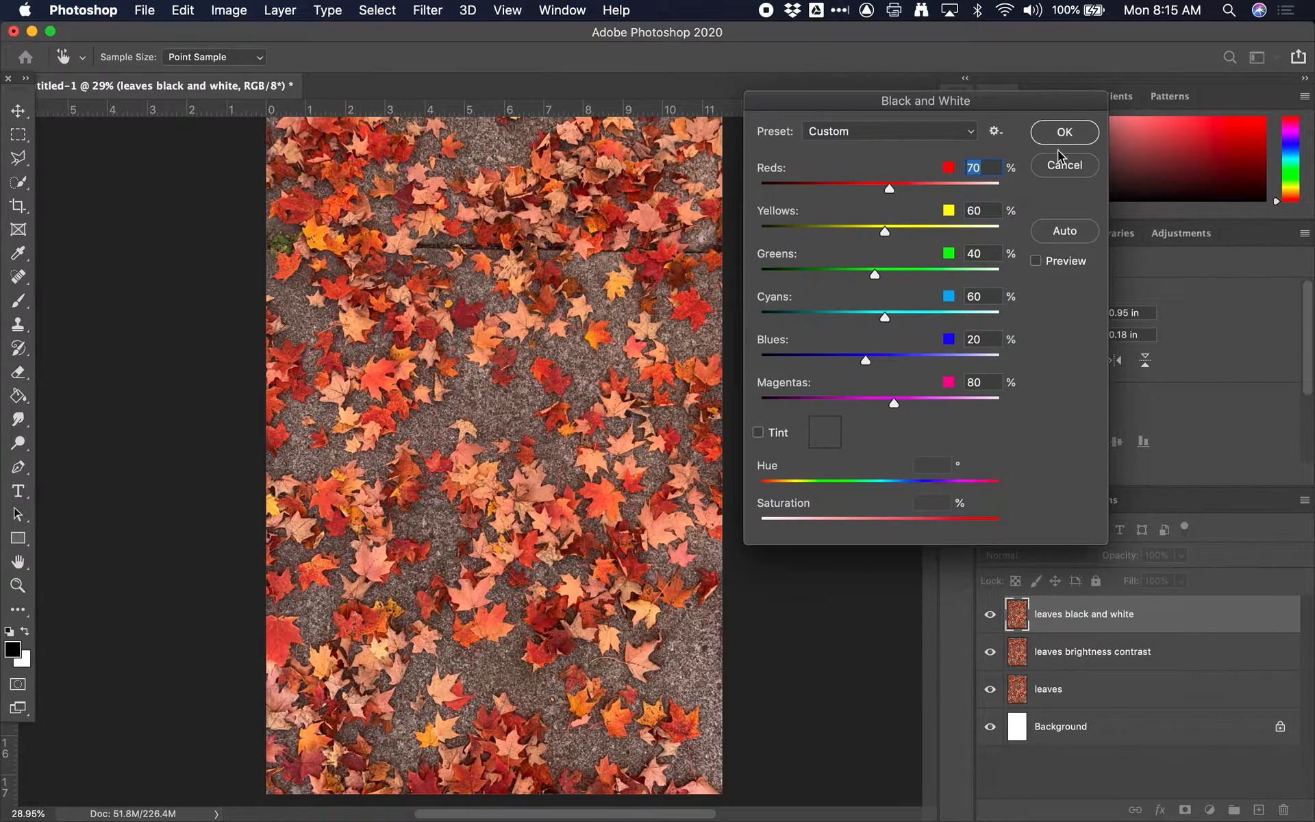
left_click(995, 131)
left_click(995, 131)
left_click(969, 132)
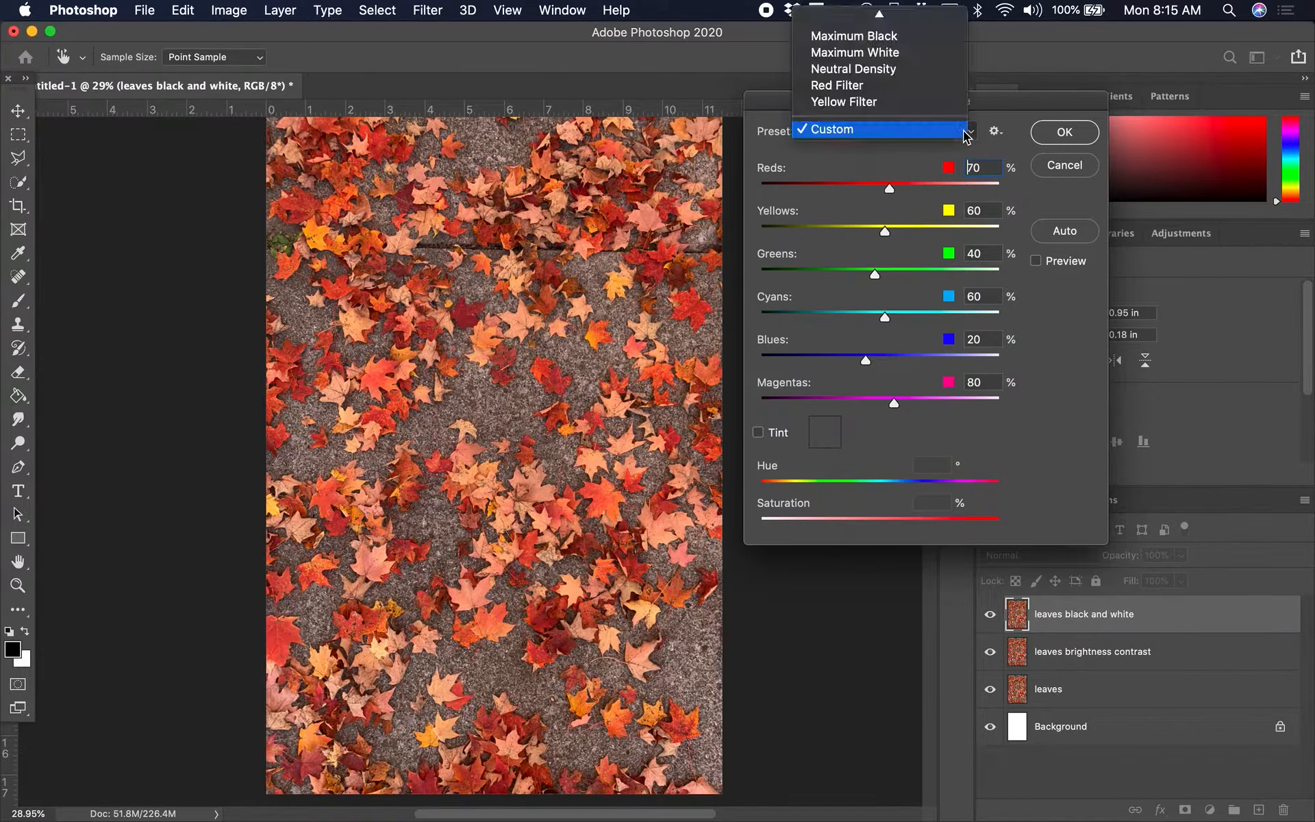
left_click(898, 161)
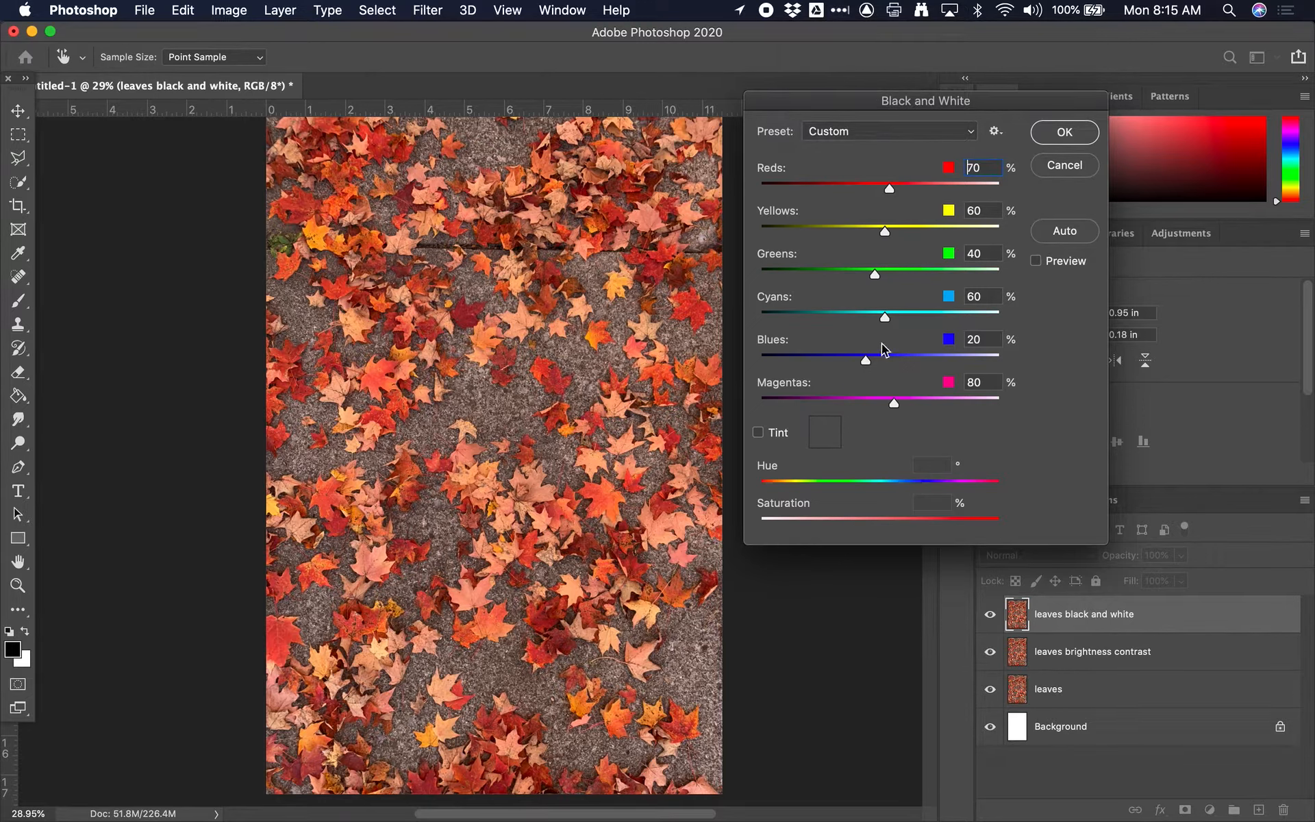
left_click(1036, 260)
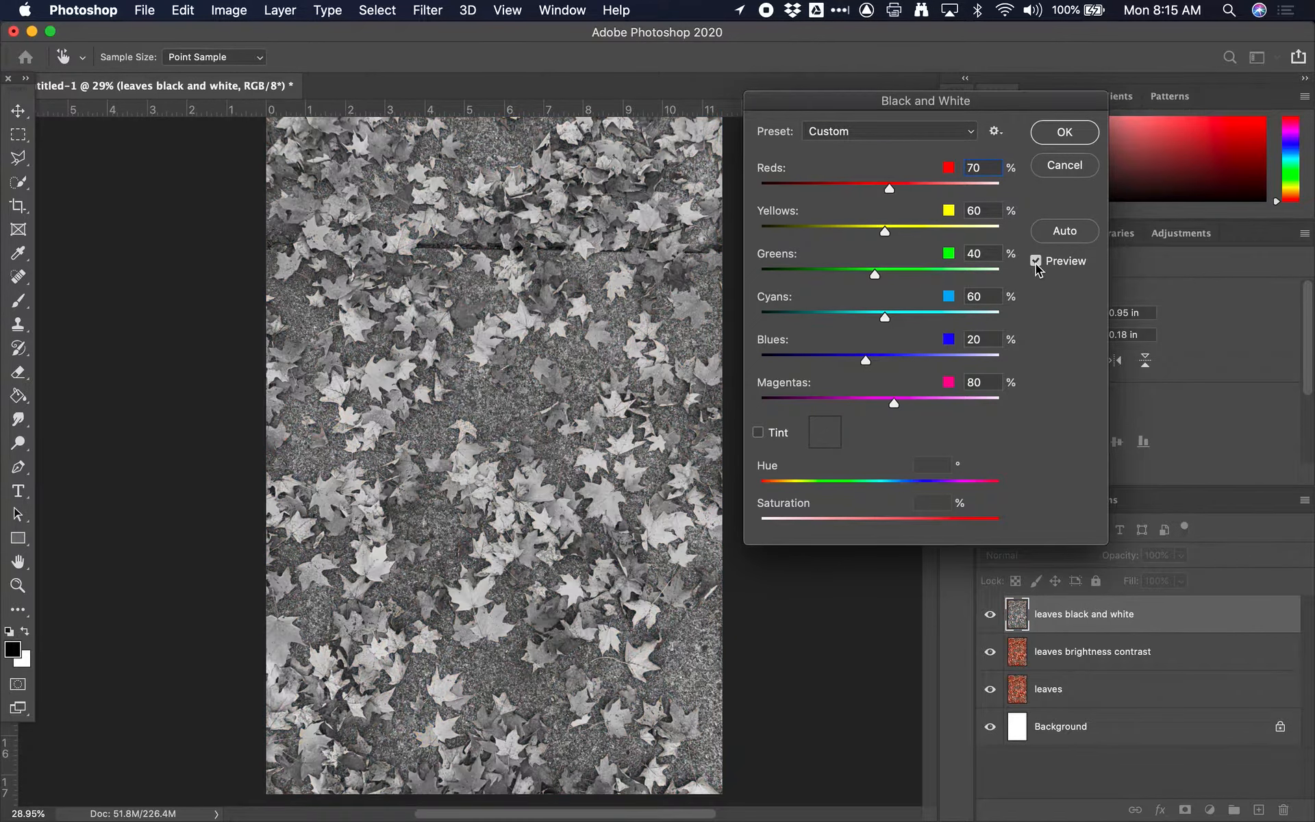
Step: Try the automatic Black & White mix and the Infrared preset on the "leaves black and white" layer
left_click(1065, 233)
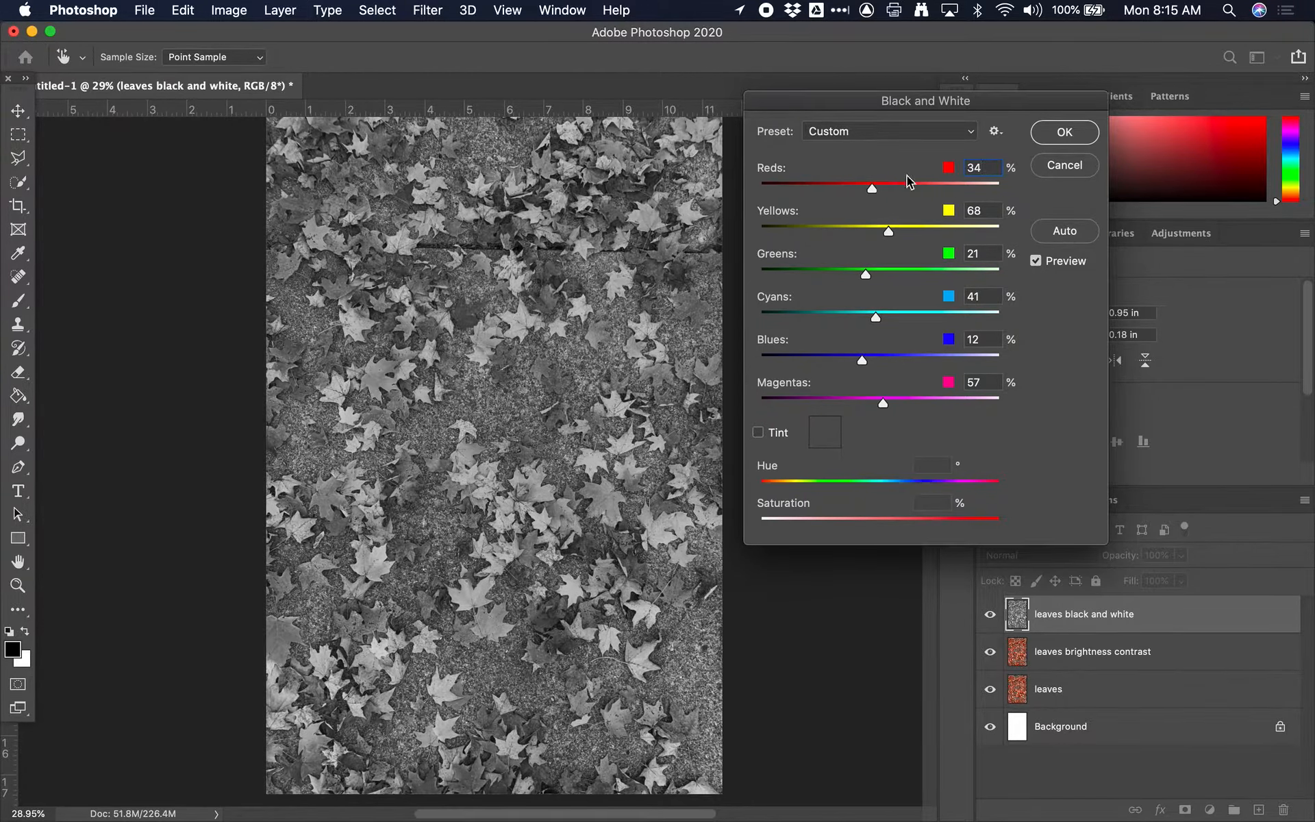
scroll(886, 398, "up", 5)
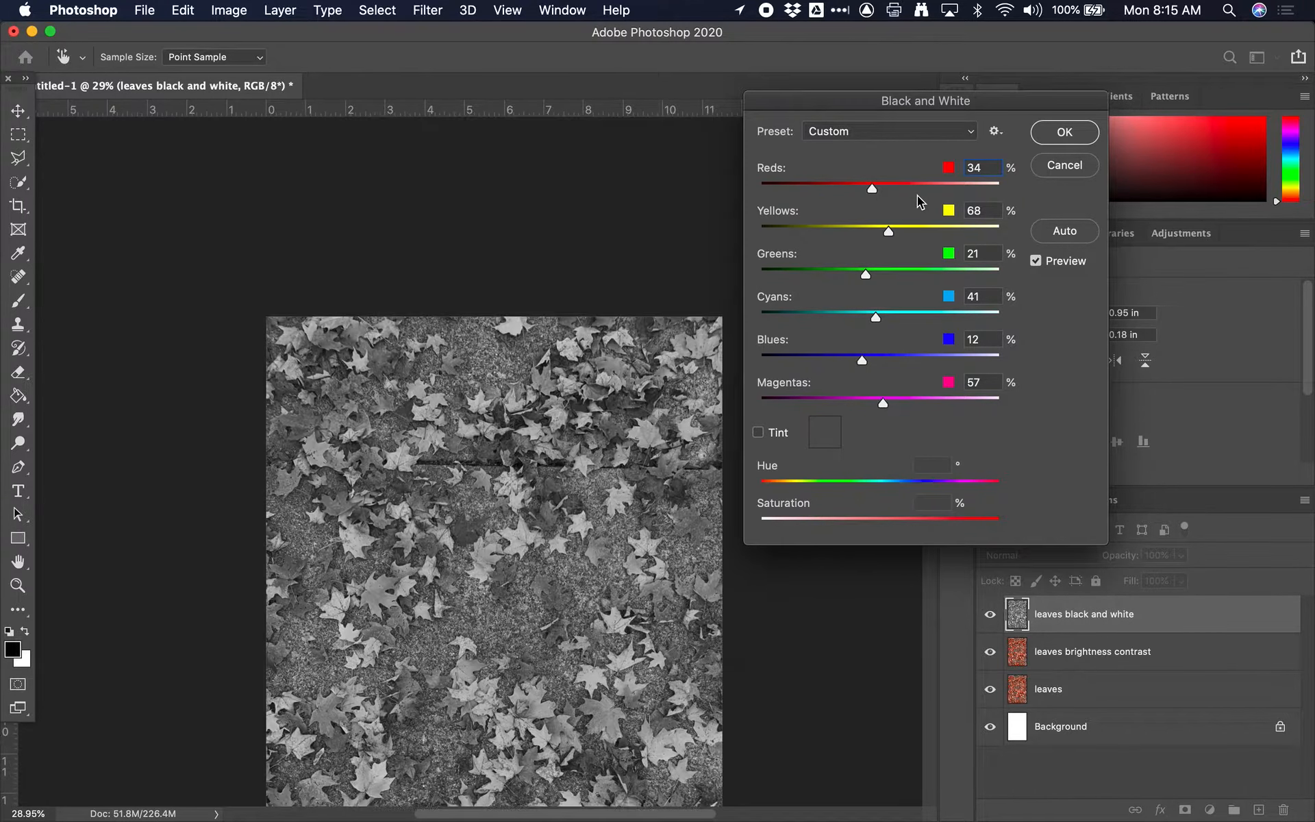
scroll(678, 329, "down", 2)
scroll(684, 322, "down", 3)
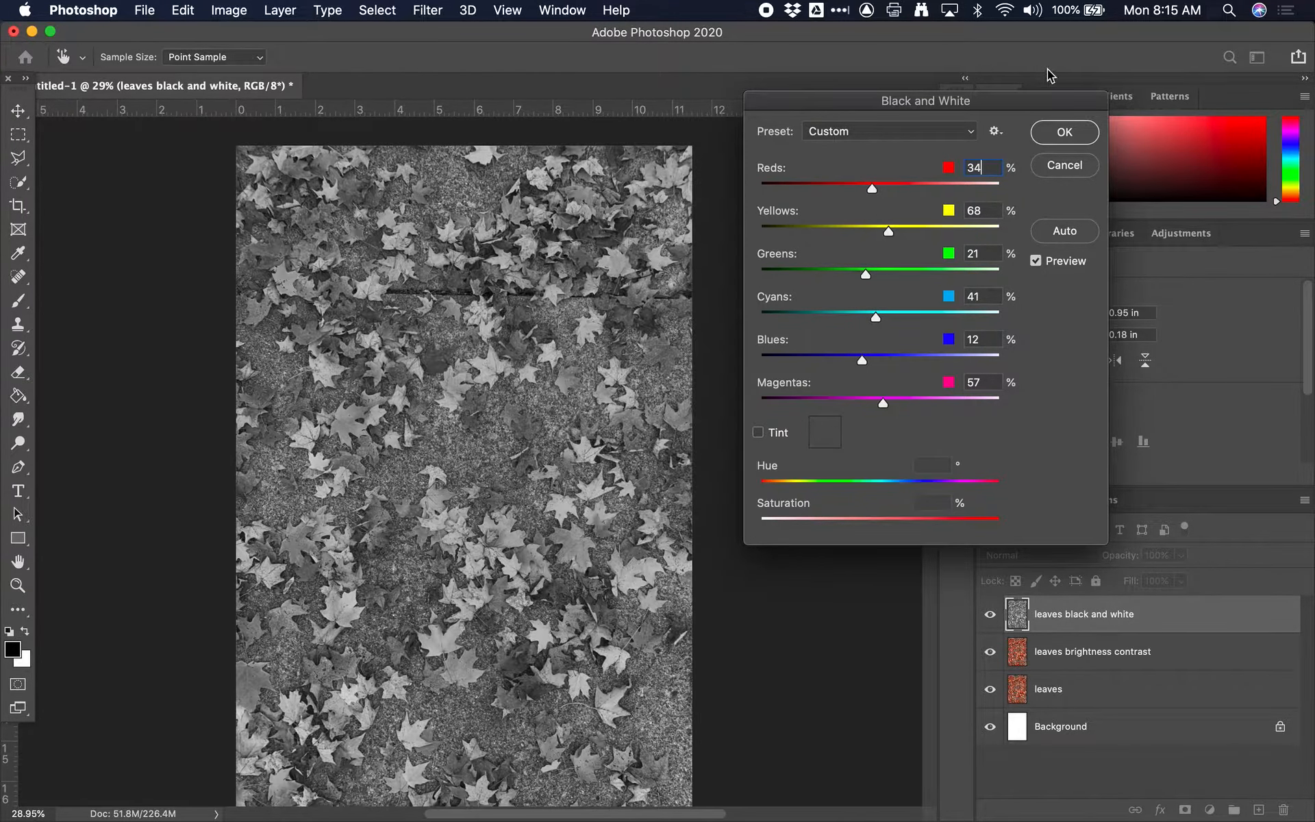
left_click(942, 130)
left_click(850, 124)
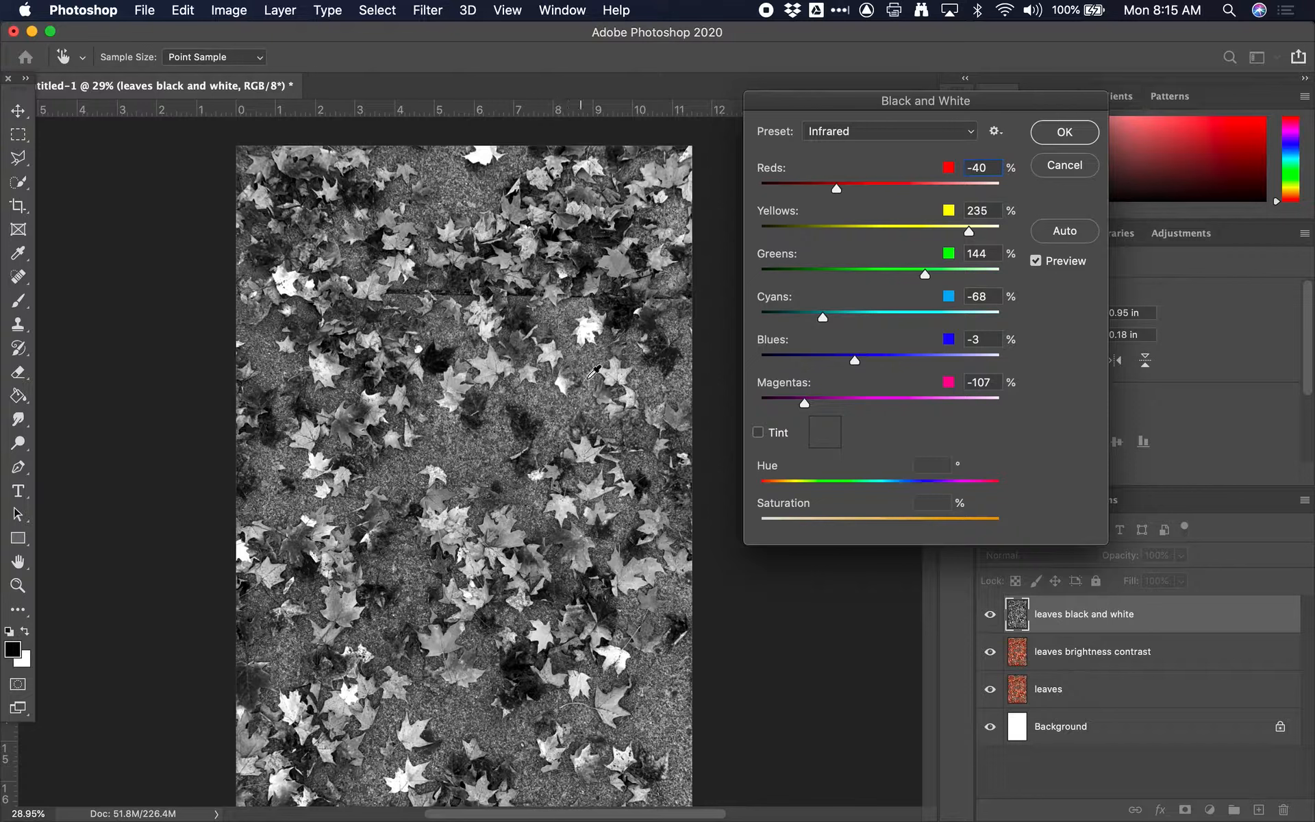
Step: Try a Black & White mix with Yellows 5%, Greens 300%, Cyans 290%, Reds -200% and Magentas 55%
left_click(886, 186)
left_click_drag(885, 187, 1015, 282)
left_click(859, 229)
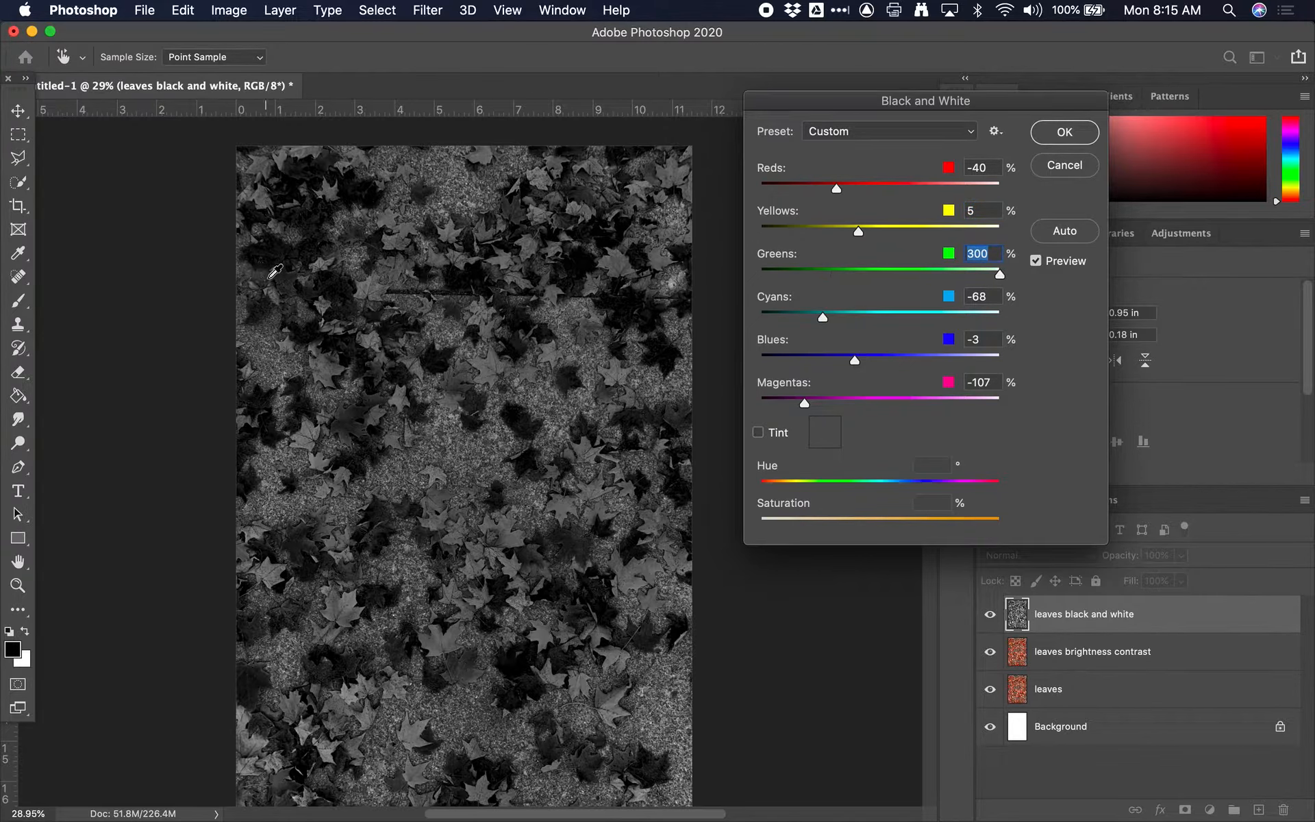
left_click_drag(898, 316, 995, 317)
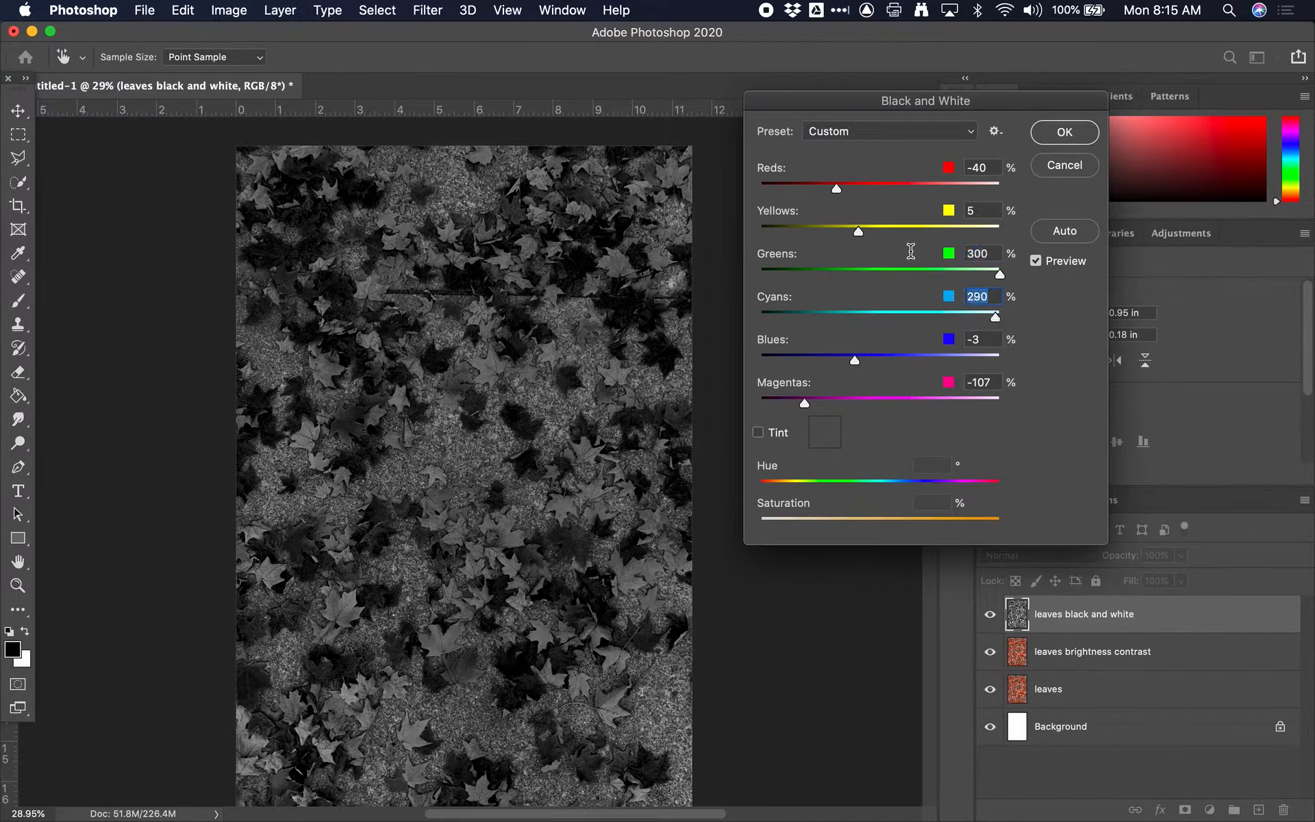
left_click_drag(836, 188, 763, 191)
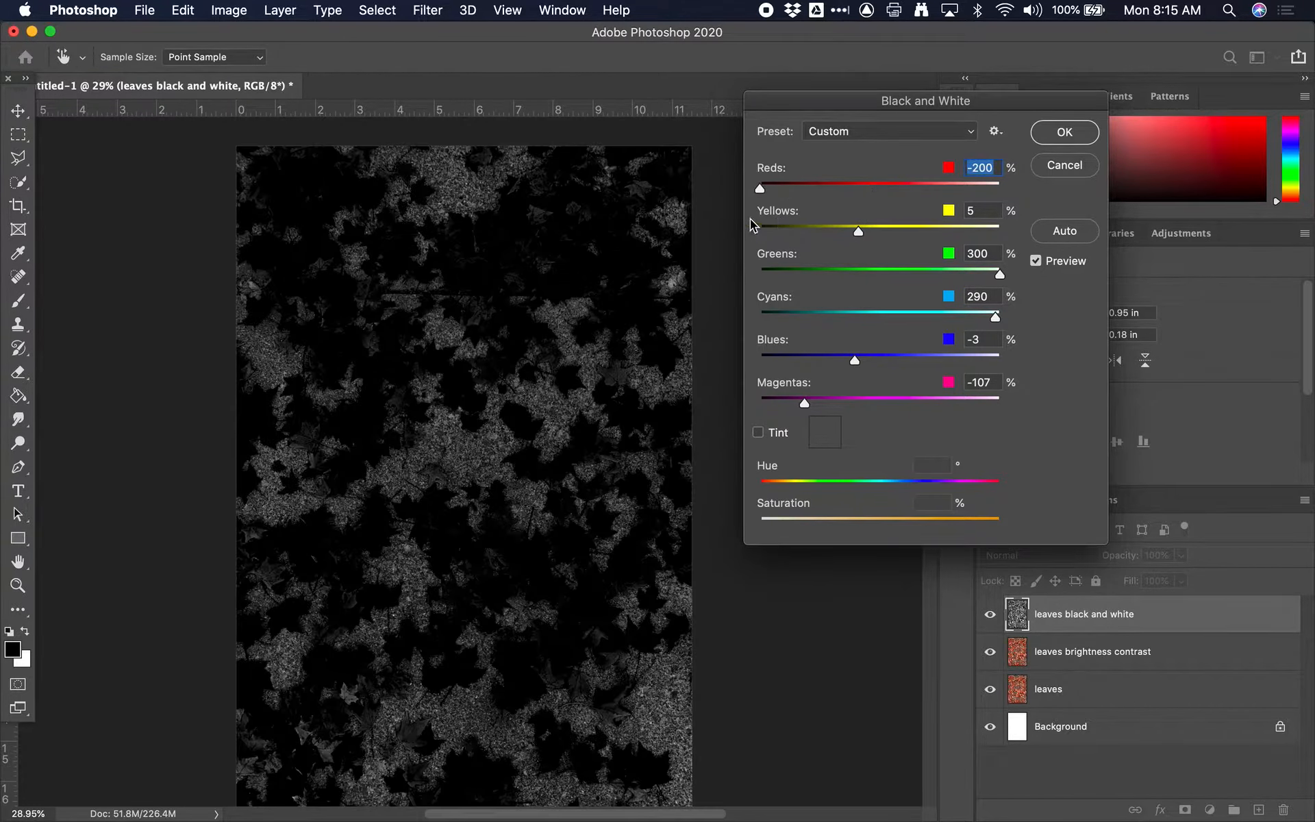
left_click(882, 403)
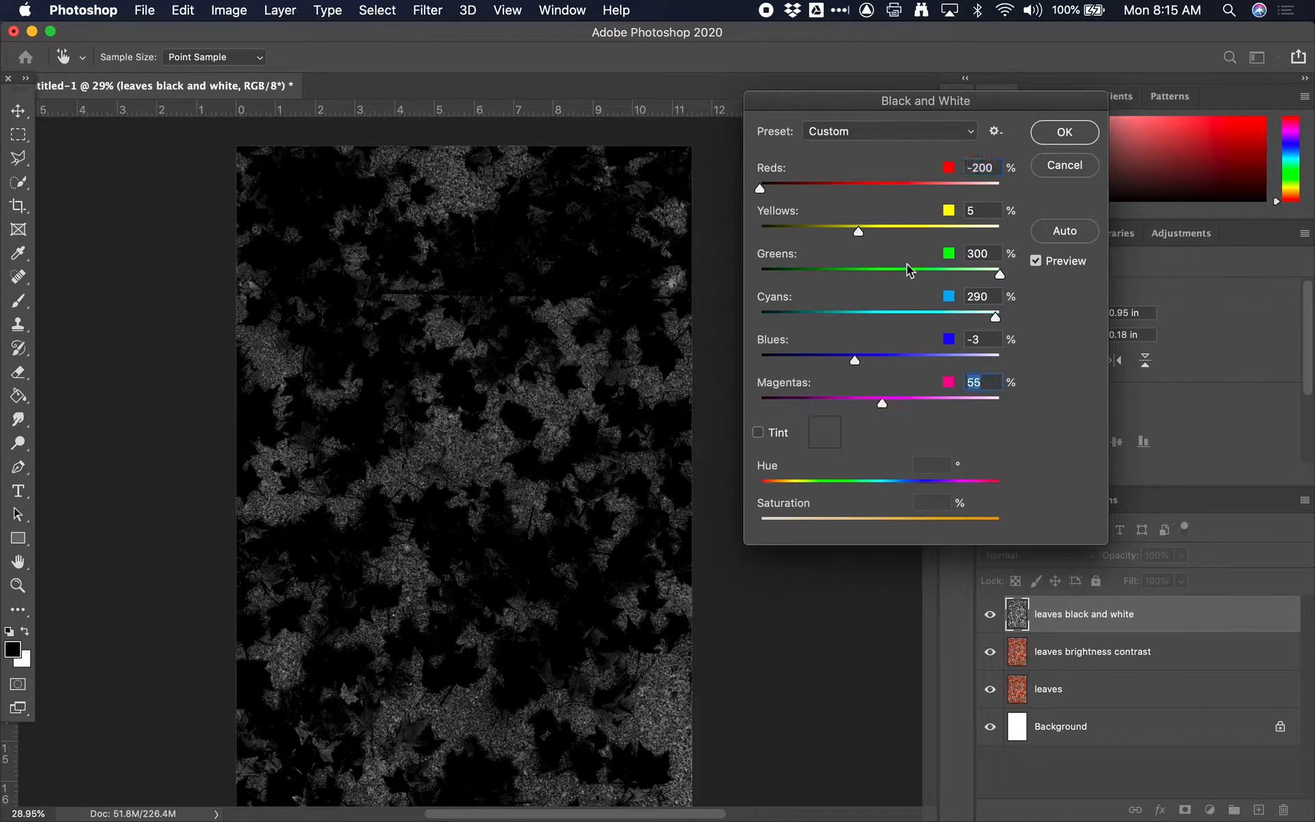
Step: Try Reds at 59%, Yellows at 34% and Blues at 95%, comparing the preview with the original colours
left_click_drag(854, 187, 884, 188)
left_click(872, 231)
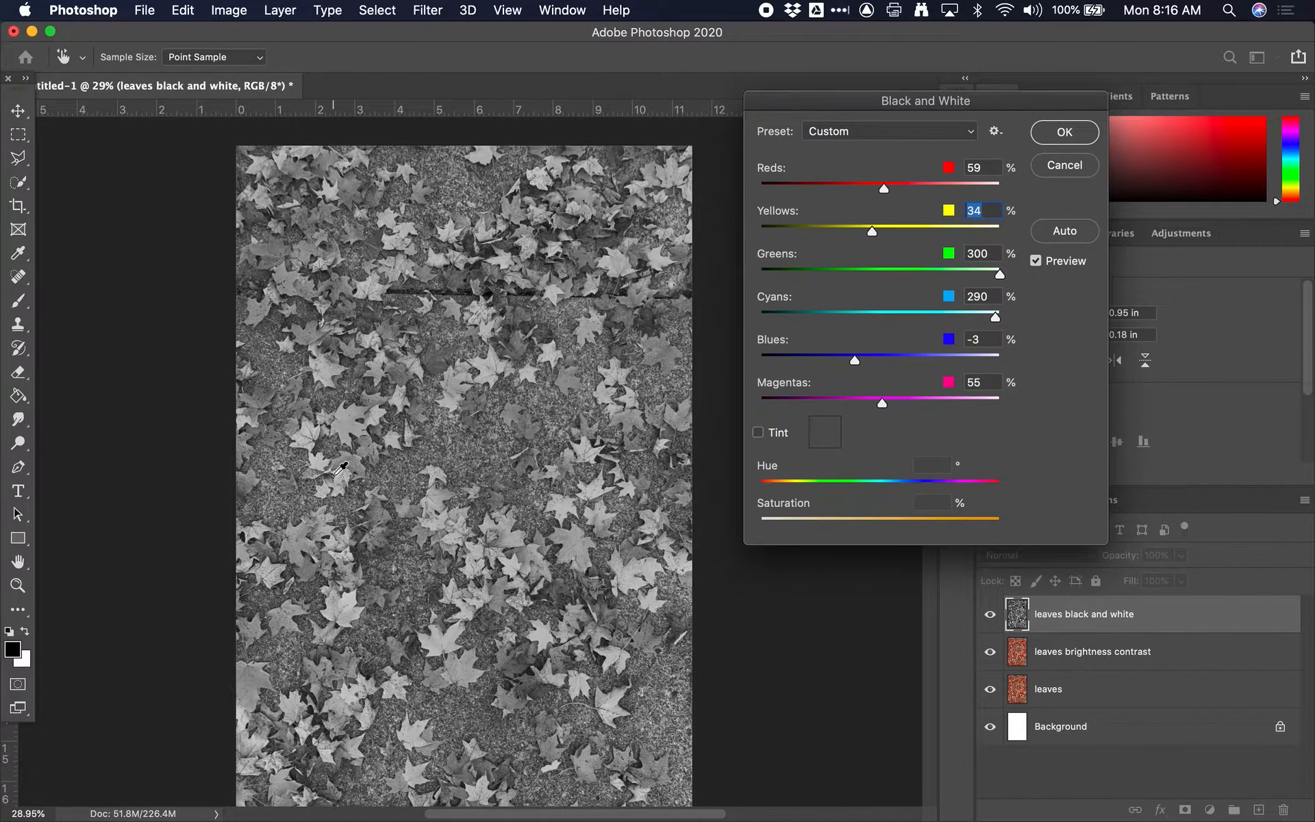
scroll(339, 469, "down", 3)
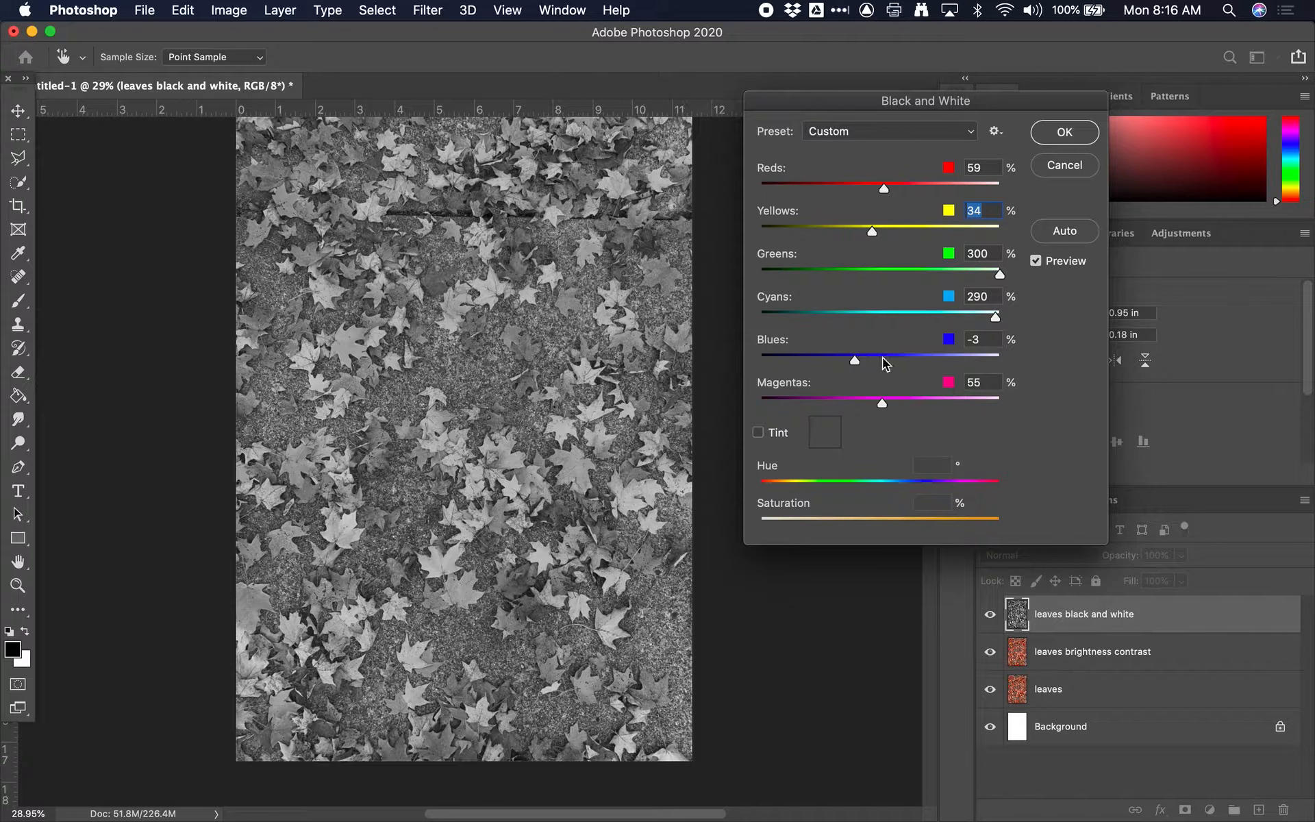
left_click_drag(854, 359, 903, 363)
left_click(1036, 261)
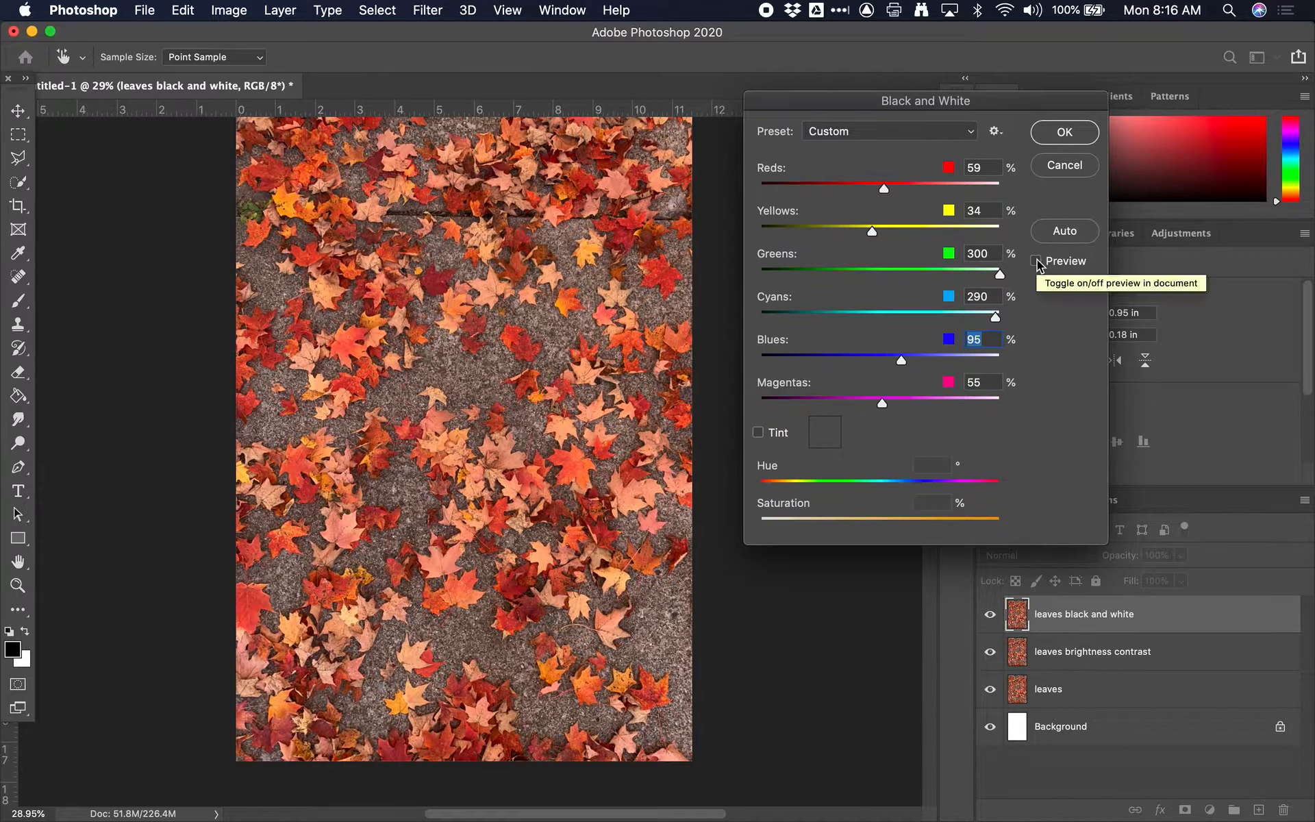
left_click(1036, 261)
Step: Try Blues at -101% with Reds at -61% and 72% in the Black & White adjustment
left_click_drag(900, 361, 807, 360)
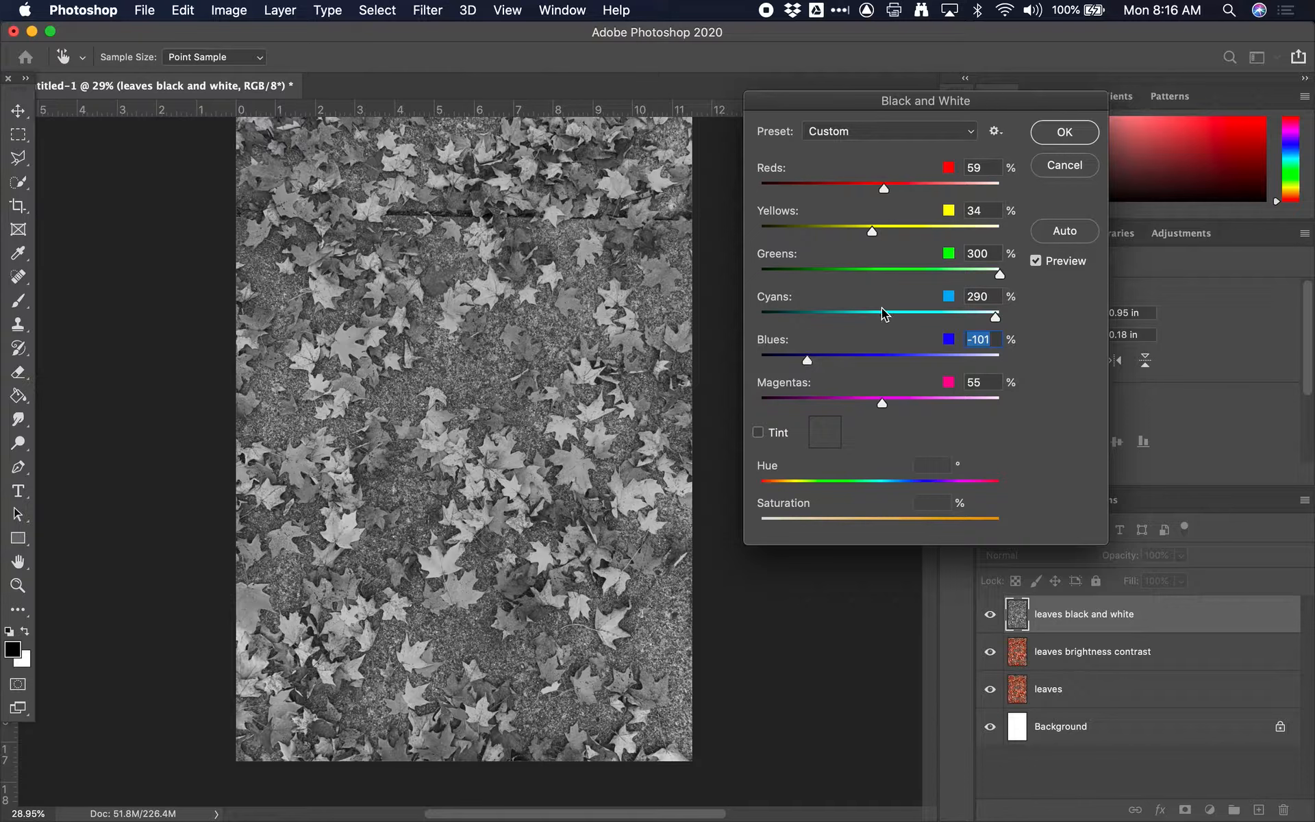
scroll(891, 320, "up", 2)
left_click_drag(884, 188, 827, 188)
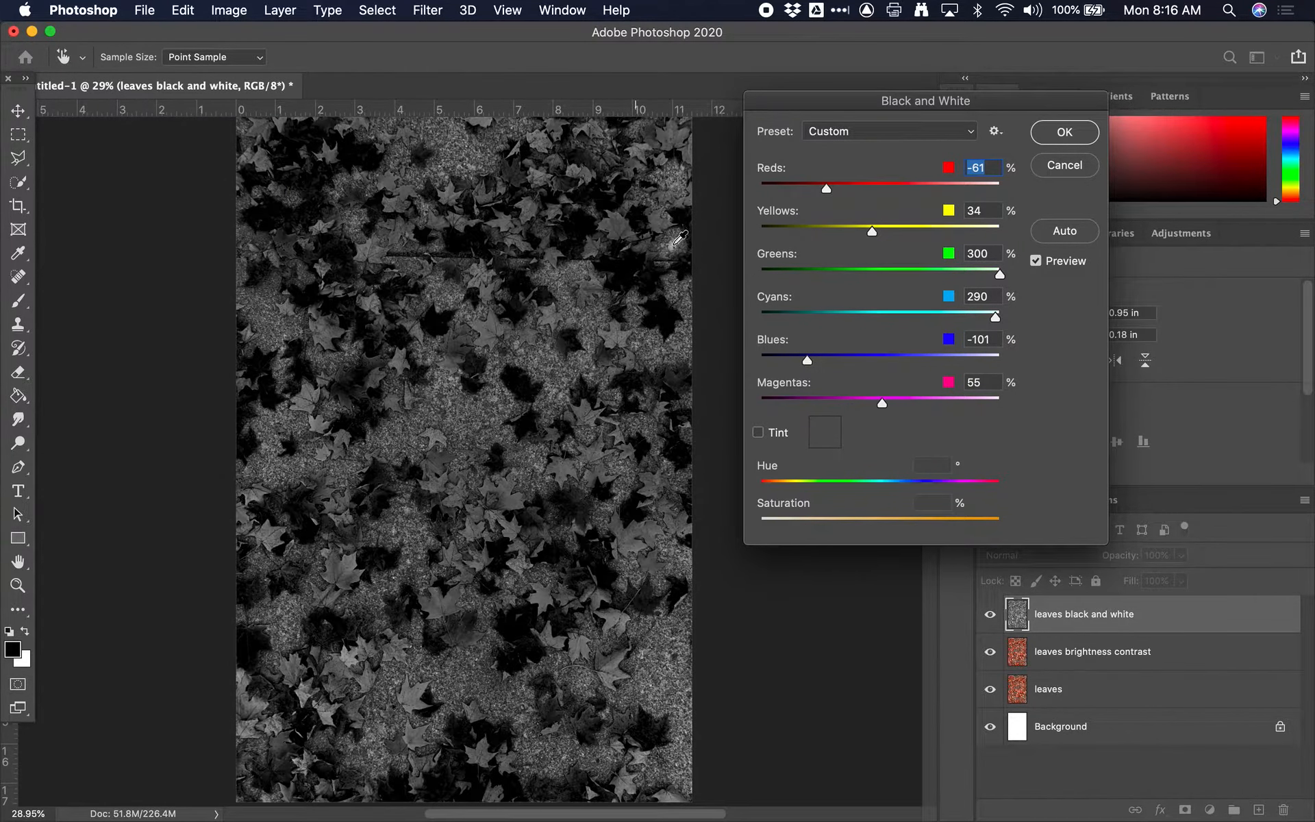
mouse_move(907, 189)
left_mouse_down()
mouse_move(869, 190)
mouse_move(891, 192)
left_mouse_up()
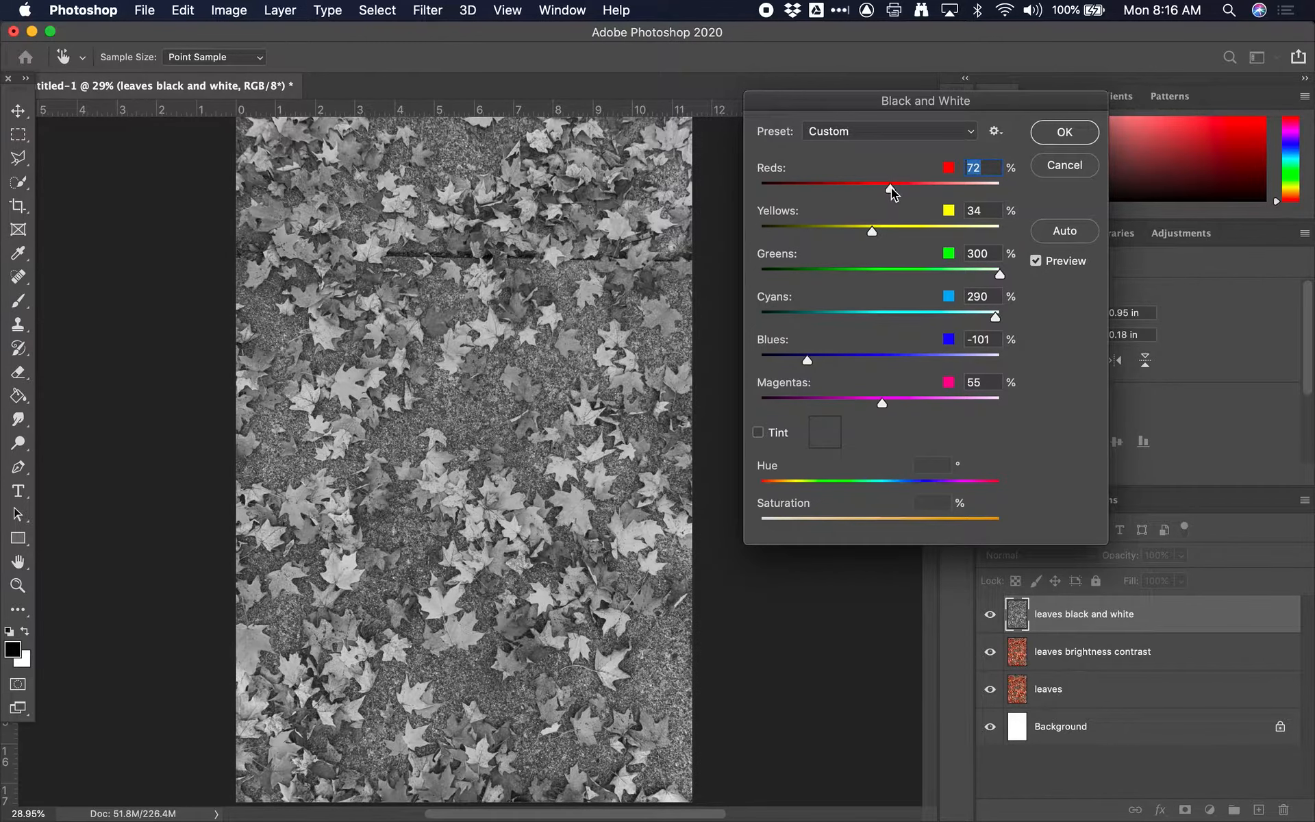
Step: Try a green Tint with hue 162° and saturation 6%, shift its hue, and turn the tint off
left_click(766, 437)
left_click_drag(787, 481, 868, 489)
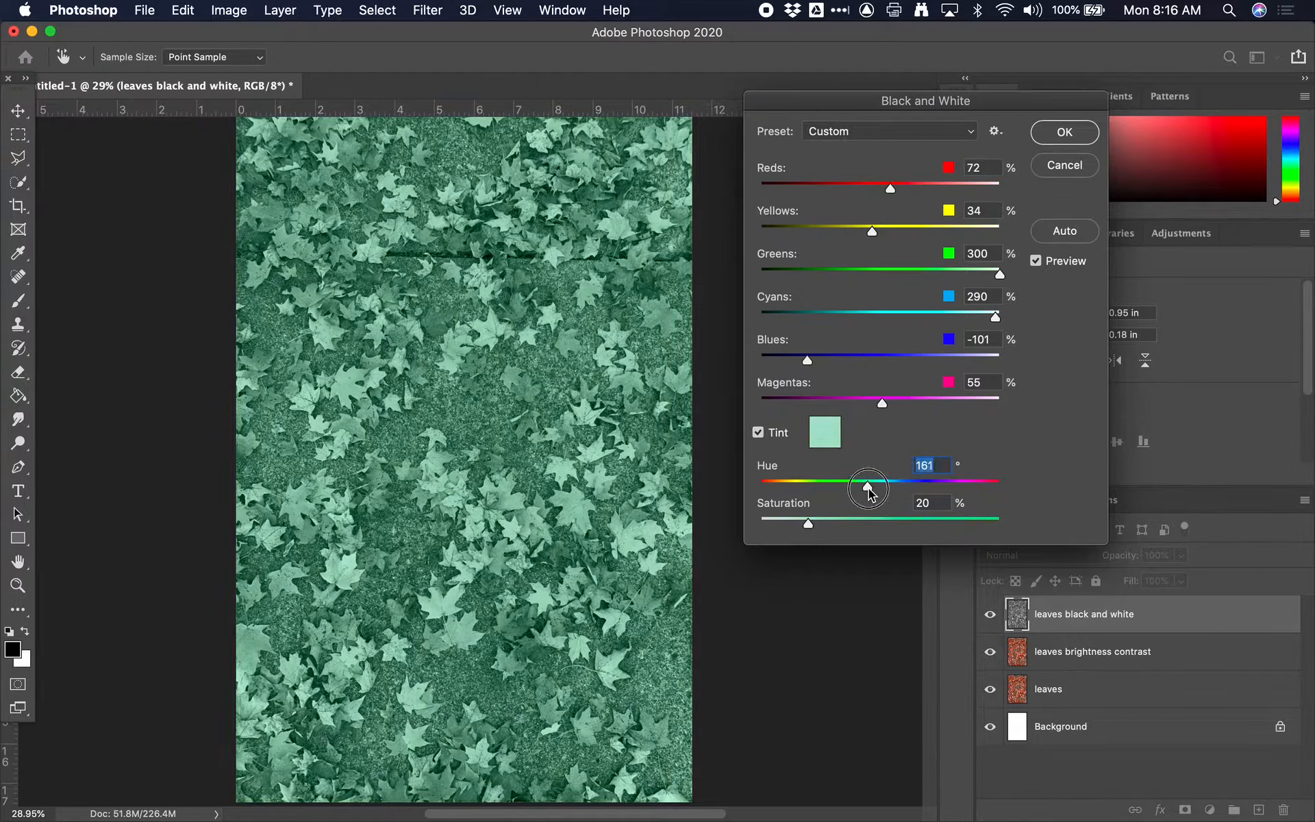
left_click_drag(809, 525, 775, 526)
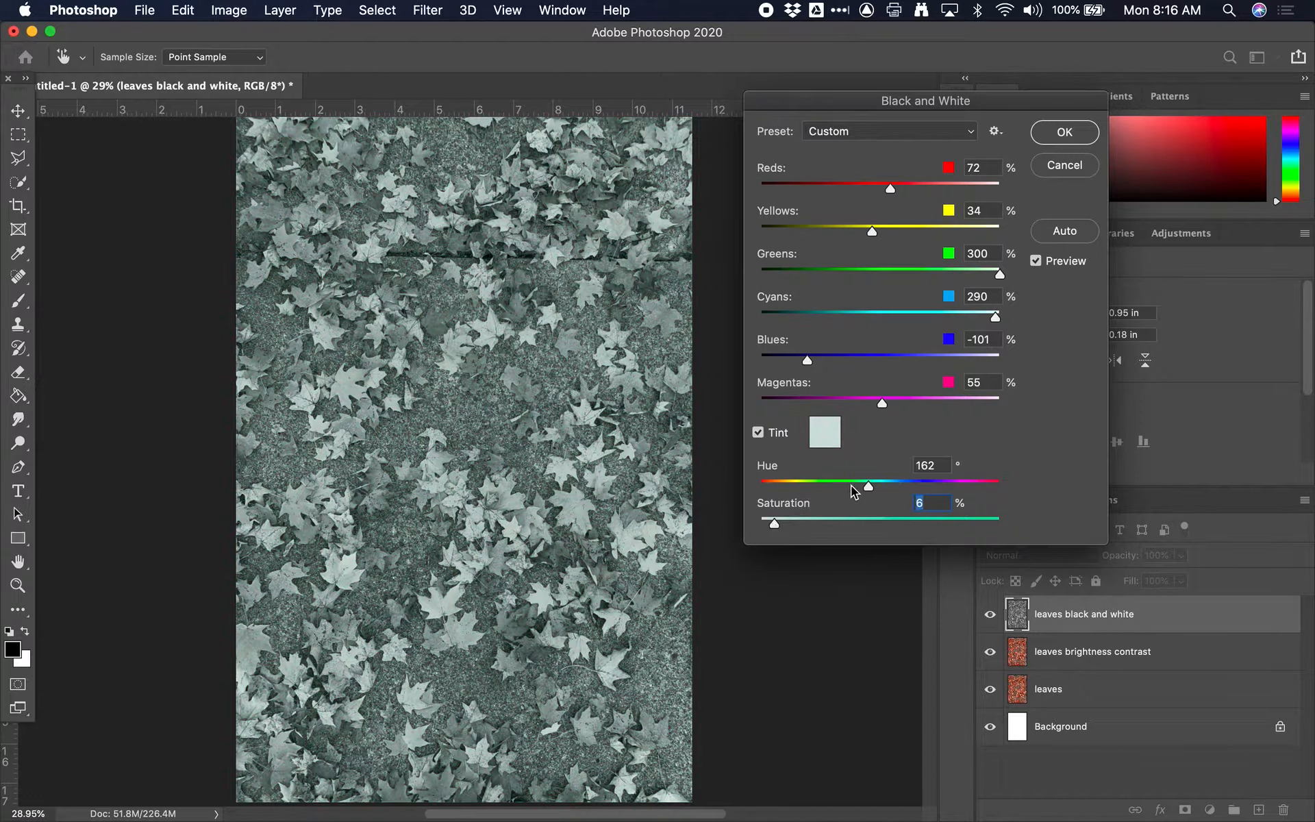
left_click_drag(852, 491, 824, 488)
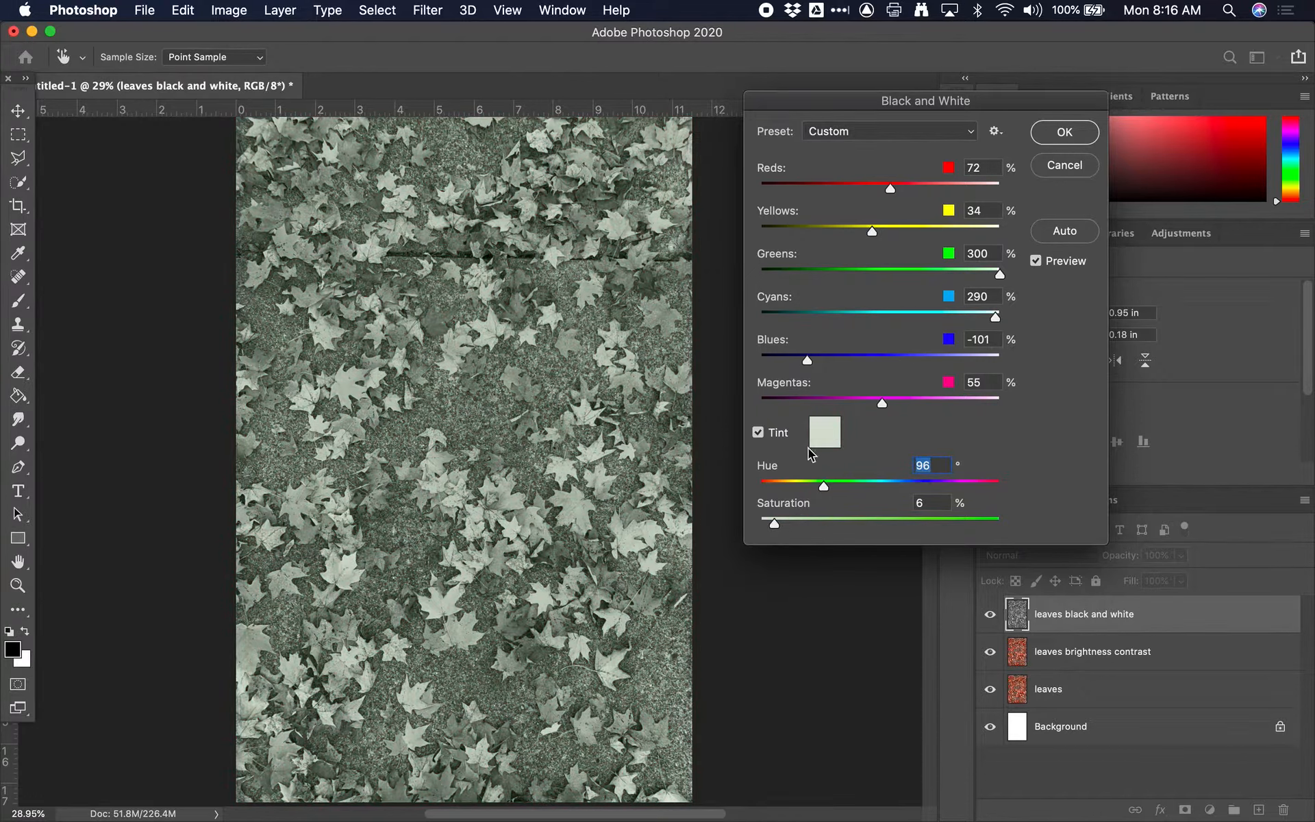
left_click(757, 433)
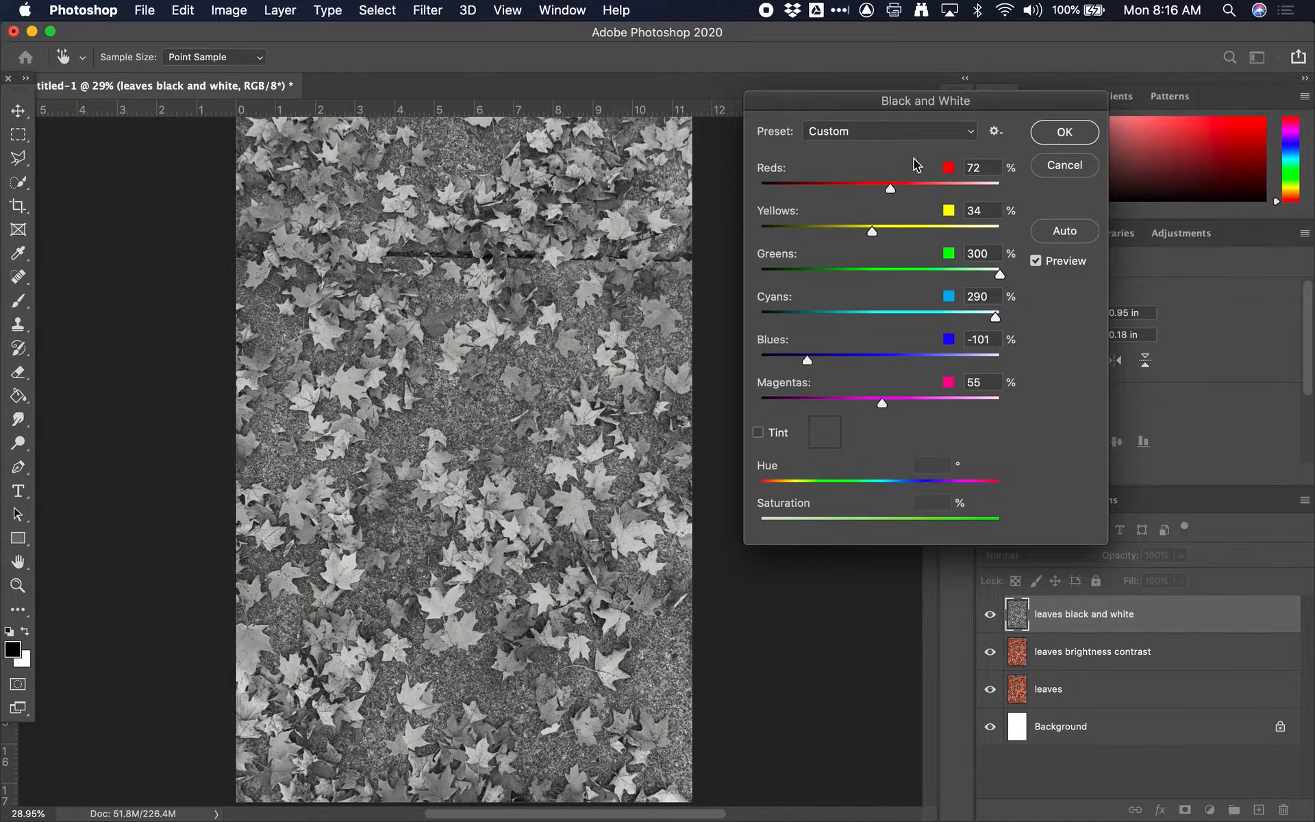
Step: Apply the Black & White adjustment using the Red Filter preset with Reds set to 28%
left_click(916, 130)
left_click(907, 86)
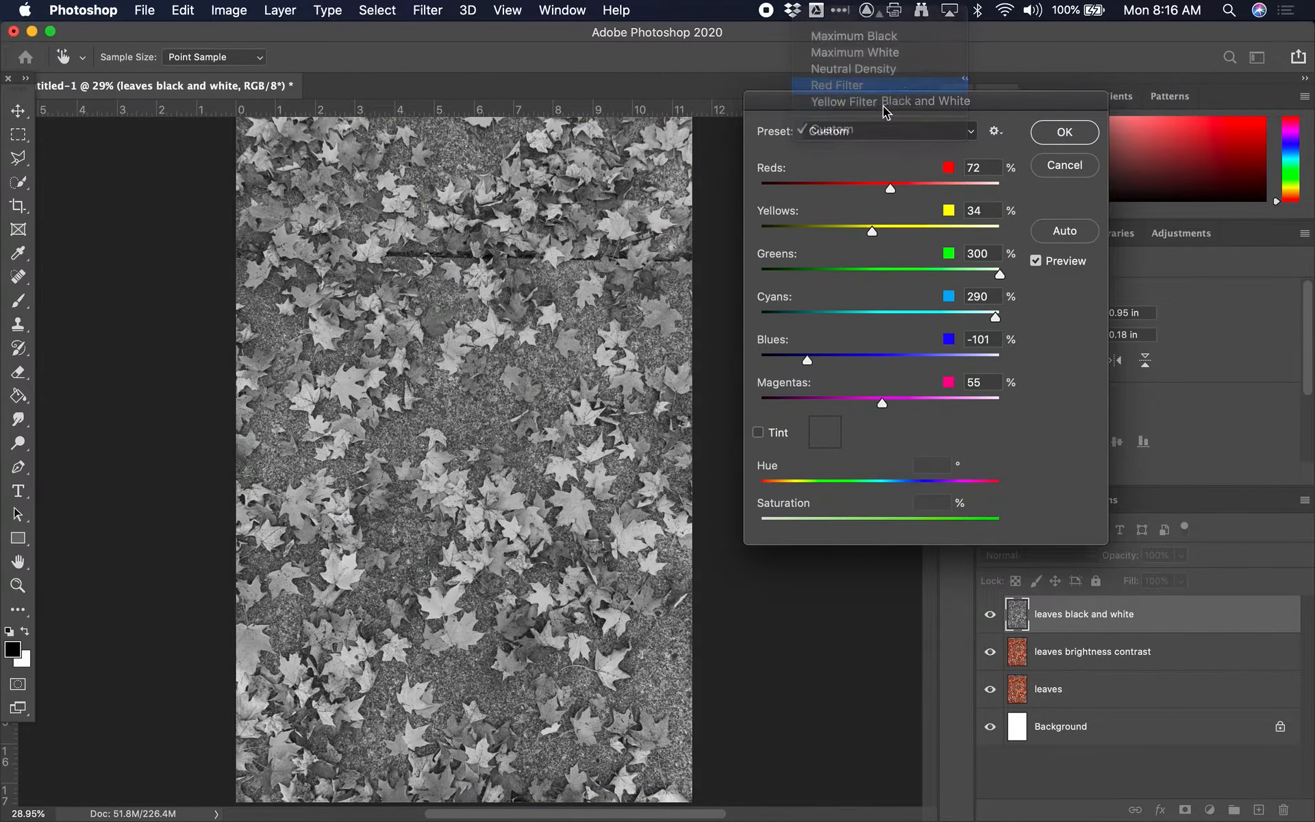
left_click_drag(913, 186, 870, 187)
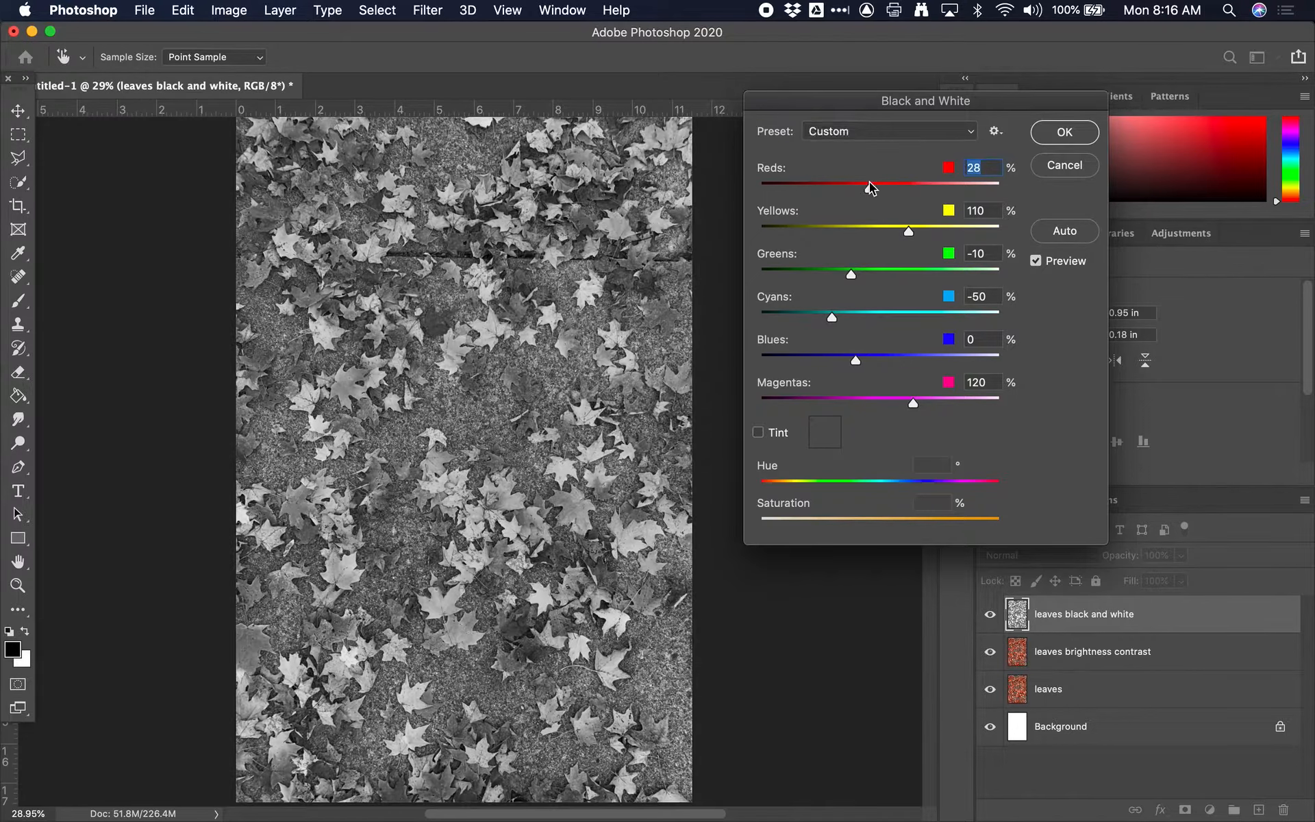
left_click(1062, 133)
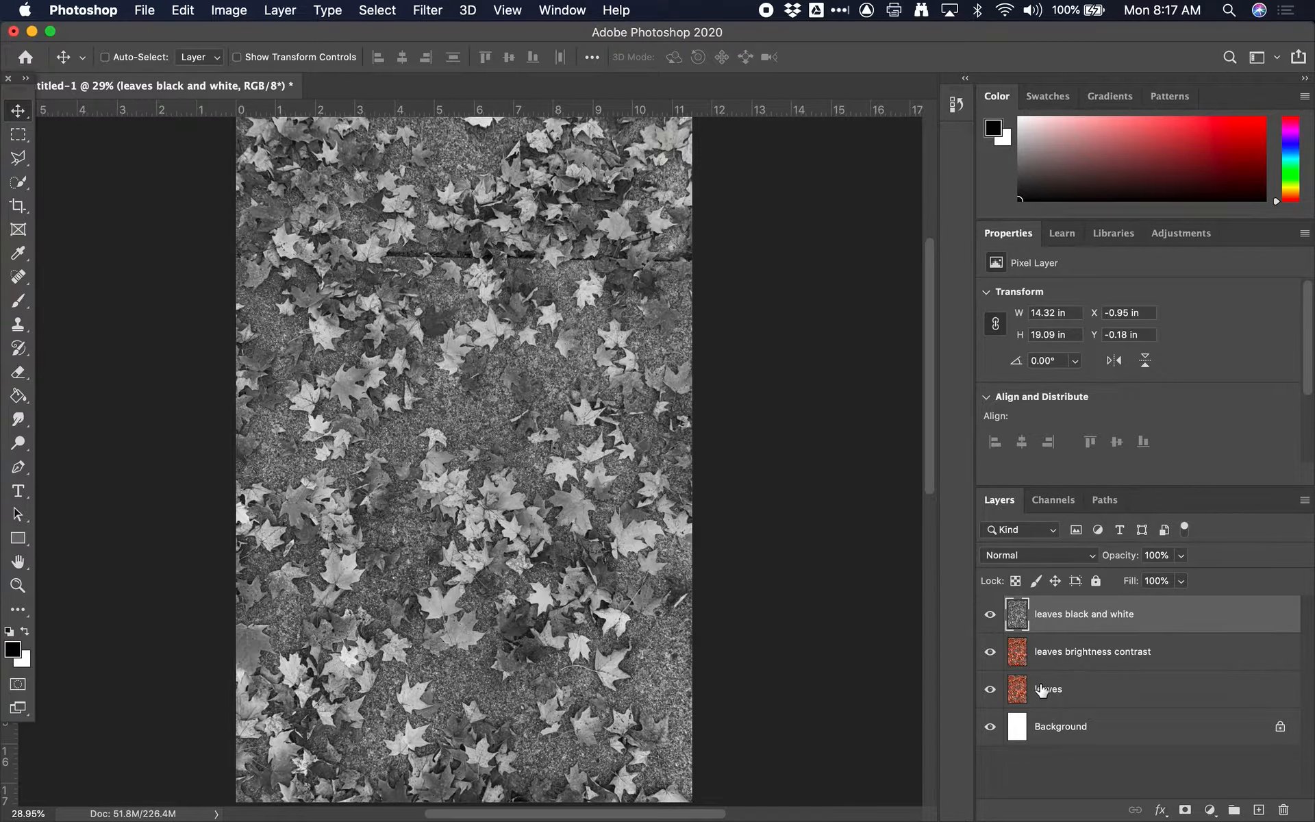
Step: Compare the "leaves black and white" layer with the coloured layers beneath it and leave it hidden
left_click(990, 615)
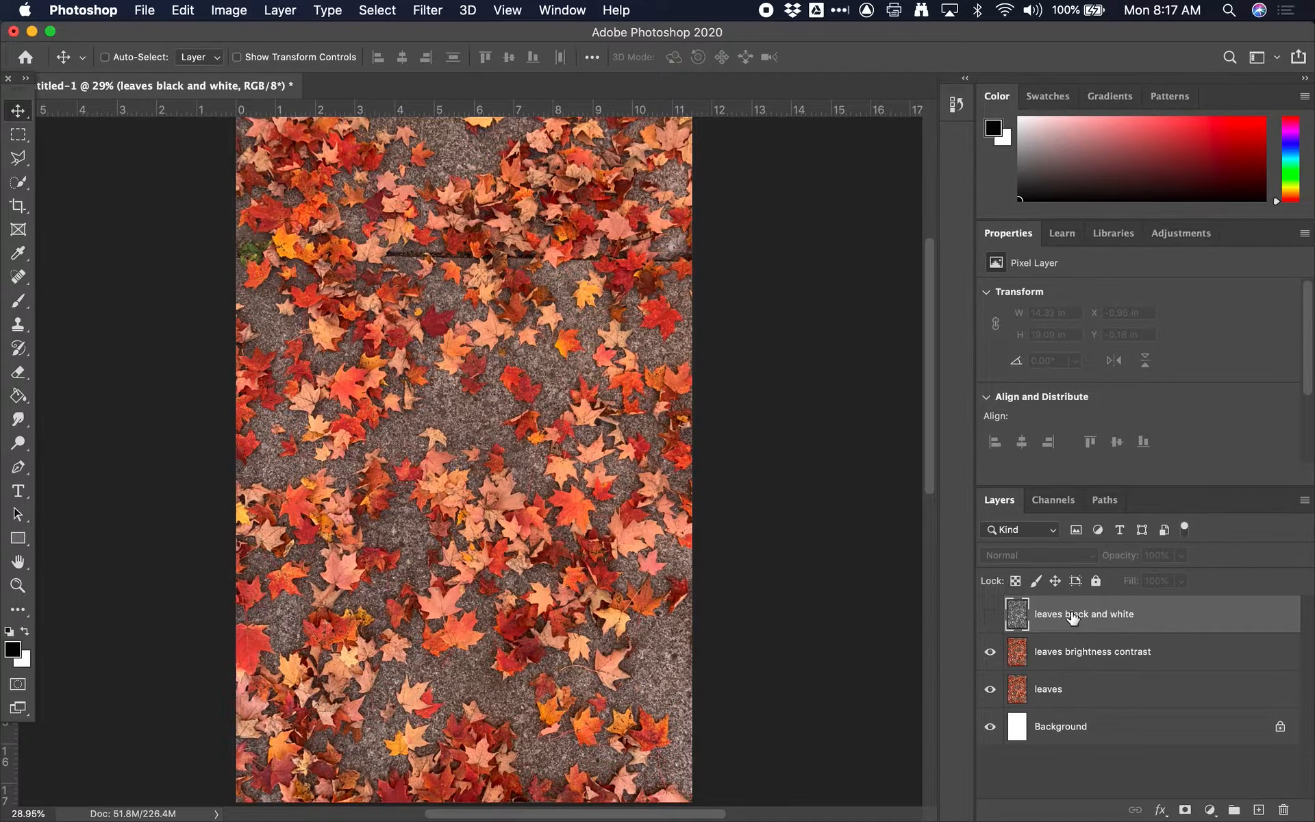
left_click(991, 614)
left_click(991, 615)
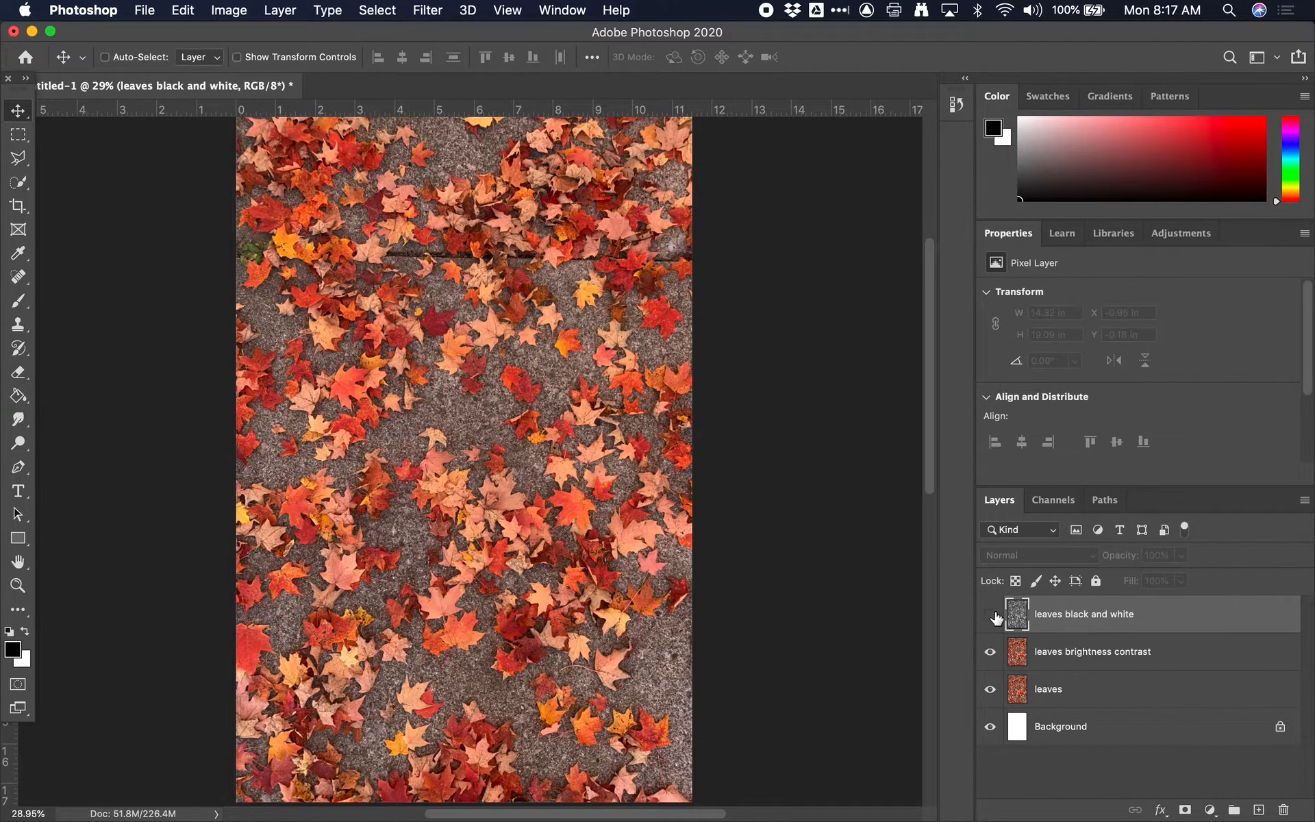
Step: Apply a Brightness/Contrast adjustment with brightness 42 and contrast 60 to the "leaves brightness contrast" layer
left_click(1090, 655)
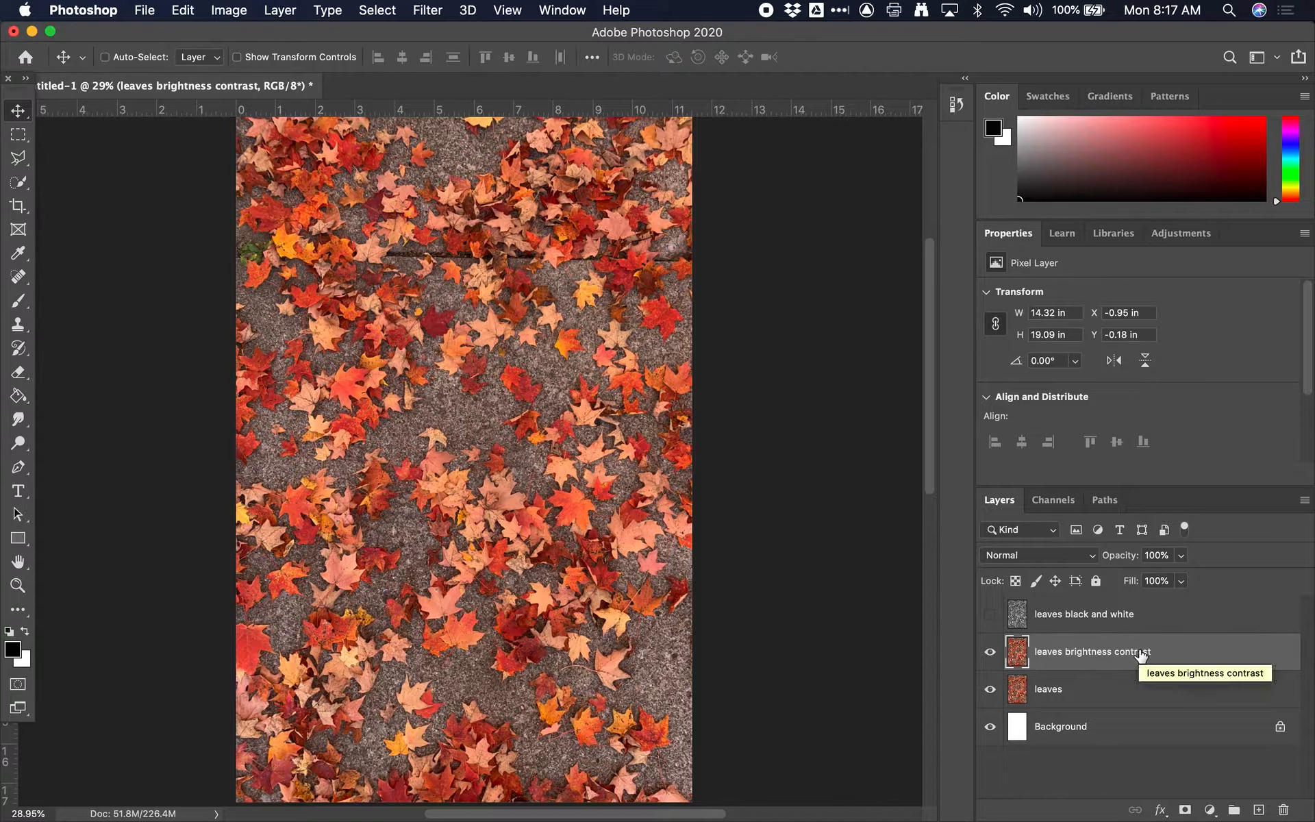
left_click(233, 8)
mouse_move(280, 67)
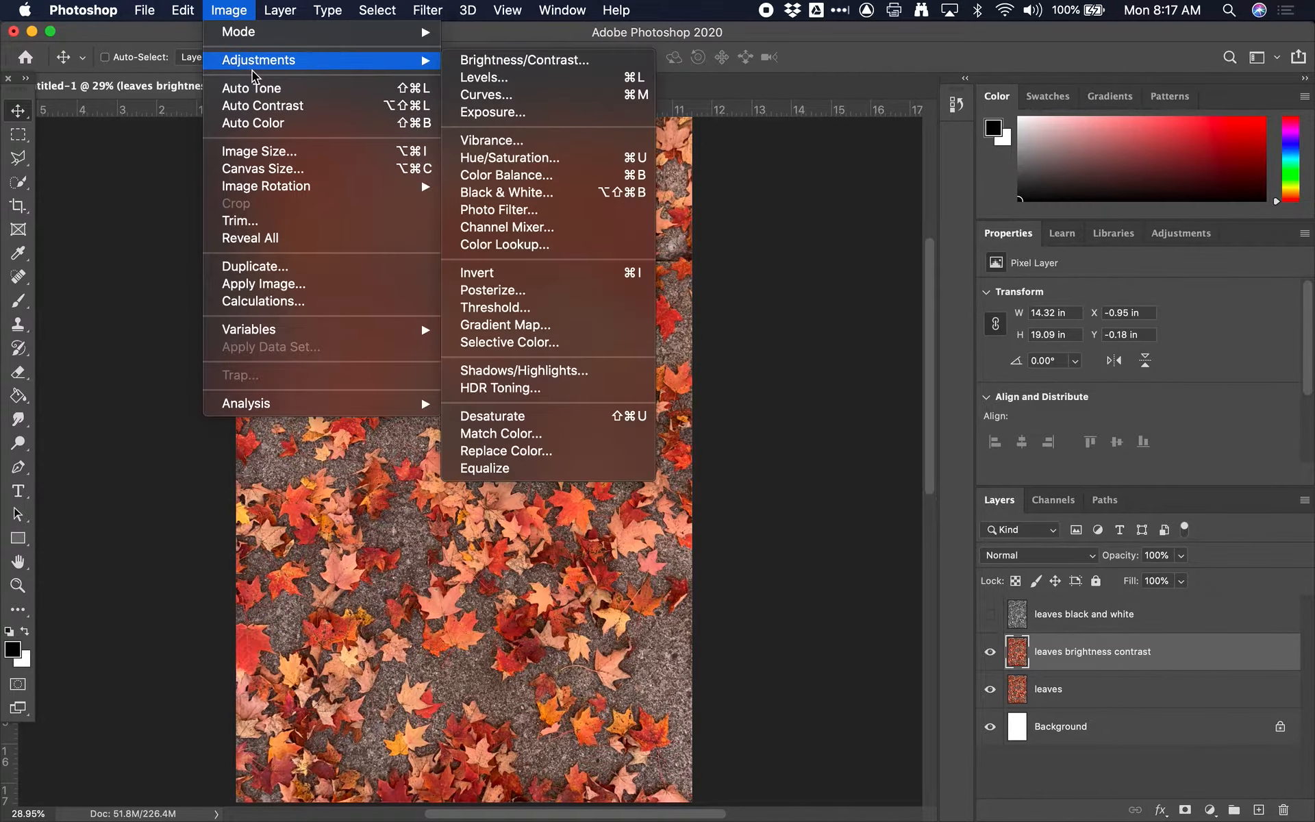
left_click(559, 61)
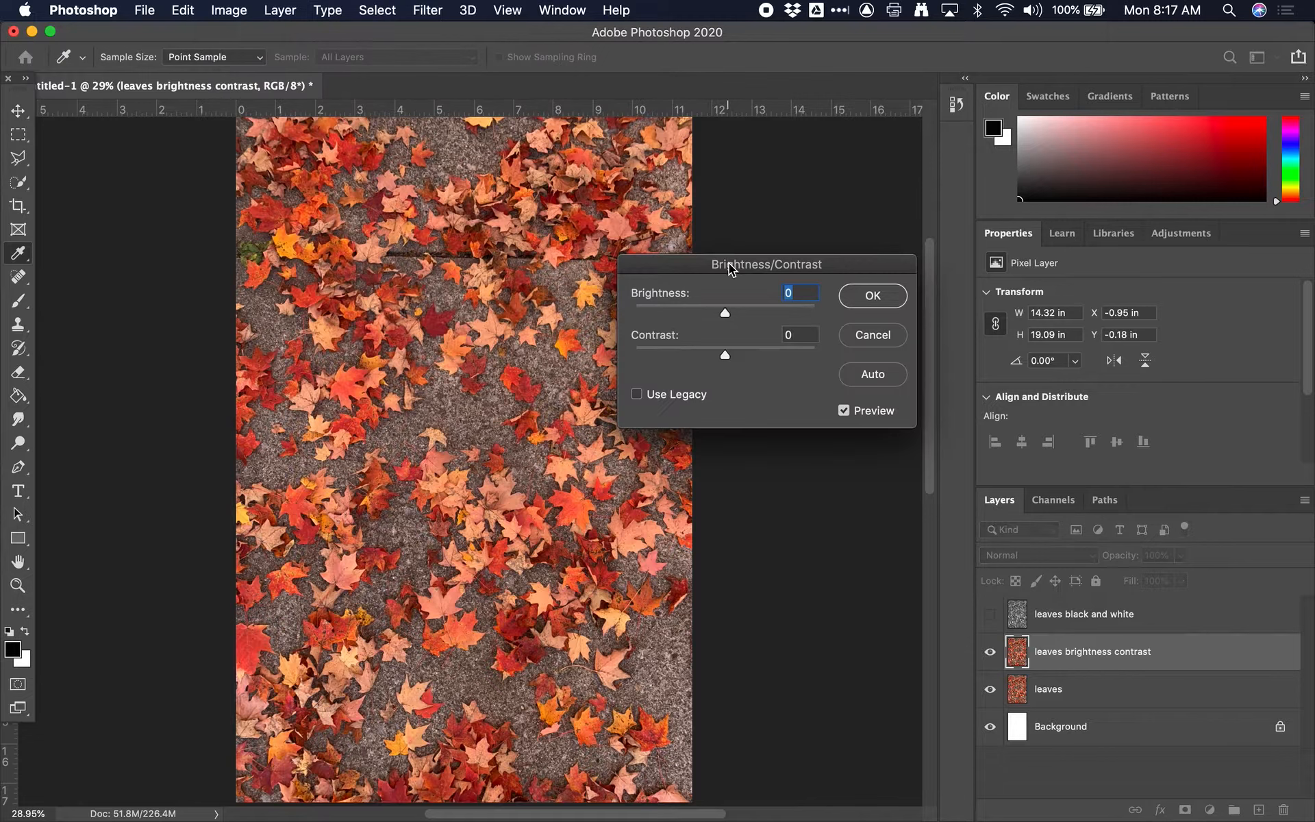
mouse_move(740, 275)
left_mouse_down()
mouse_move(822, 258)
mouse_move(733, 249)
mouse_move(709, 298)
mouse_move(631, 297)
mouse_move(775, 296)
mouse_move(706, 305)
mouse_move(705, 335)
mouse_move(653, 341)
mouse_move(776, 339)
mouse_move(732, 345)
mouse_move(667, 296)
mouse_move(739, 298)
left_mouse_up()
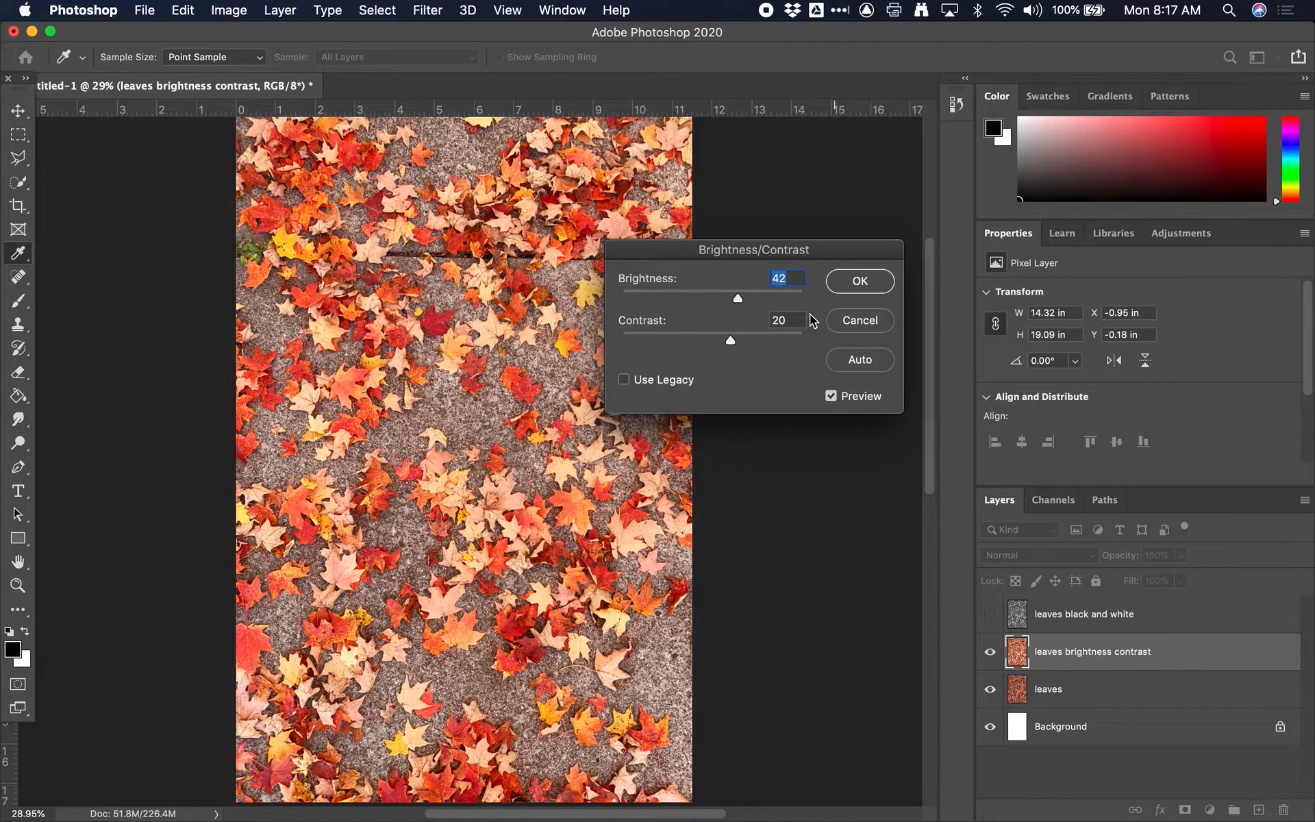
left_click_drag(730, 340, 766, 340)
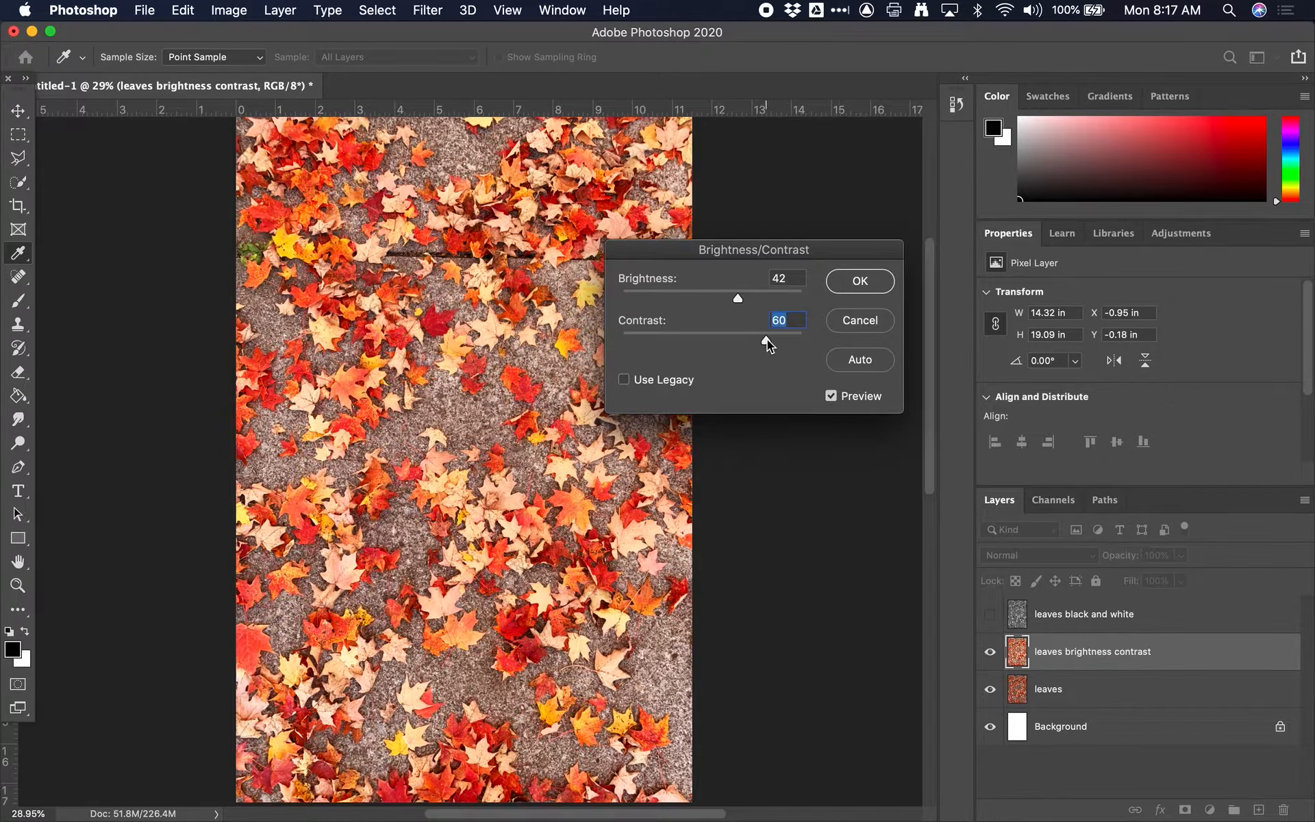
left_click(856, 281)
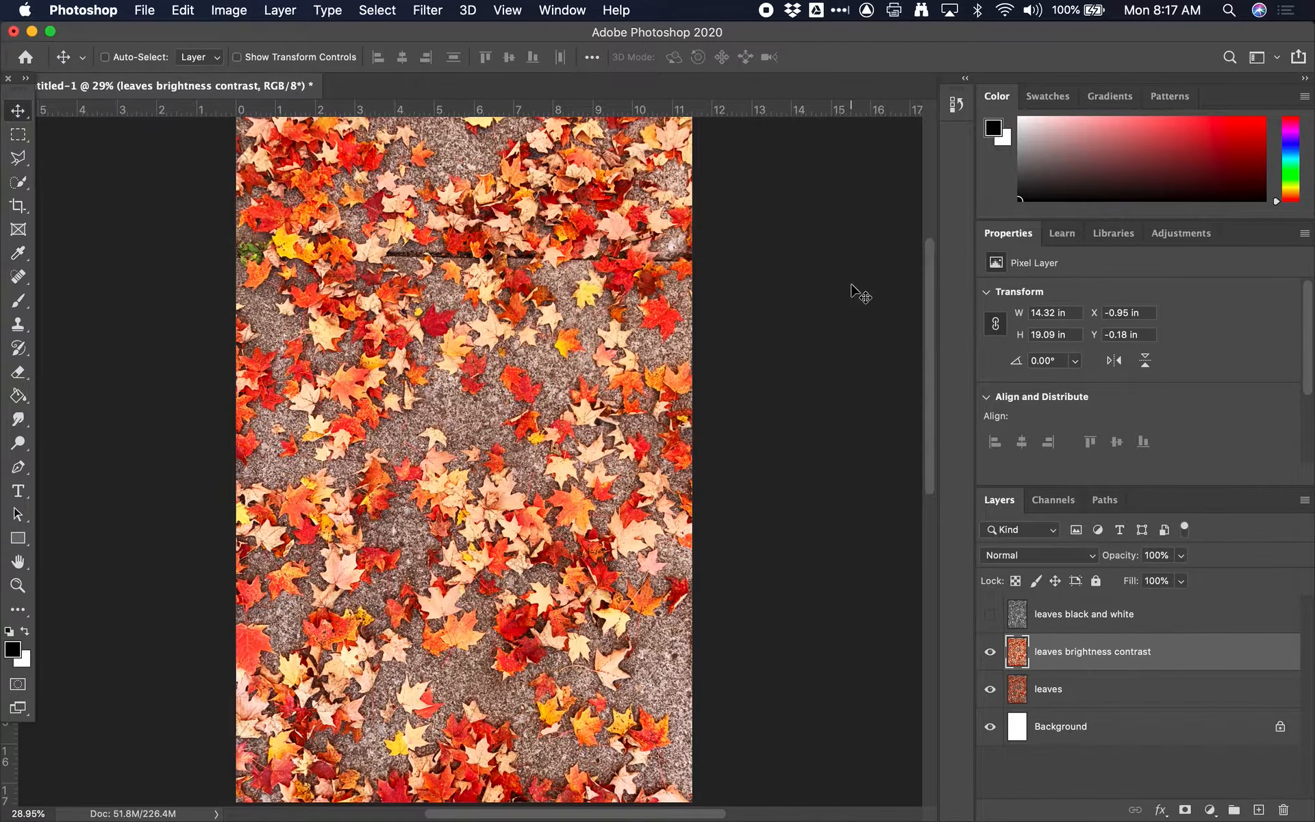
Step: Hide the "leaves brightness contrast" layer and duplicate the "leaves" layer
left_click(989, 651)
left_click(1053, 693)
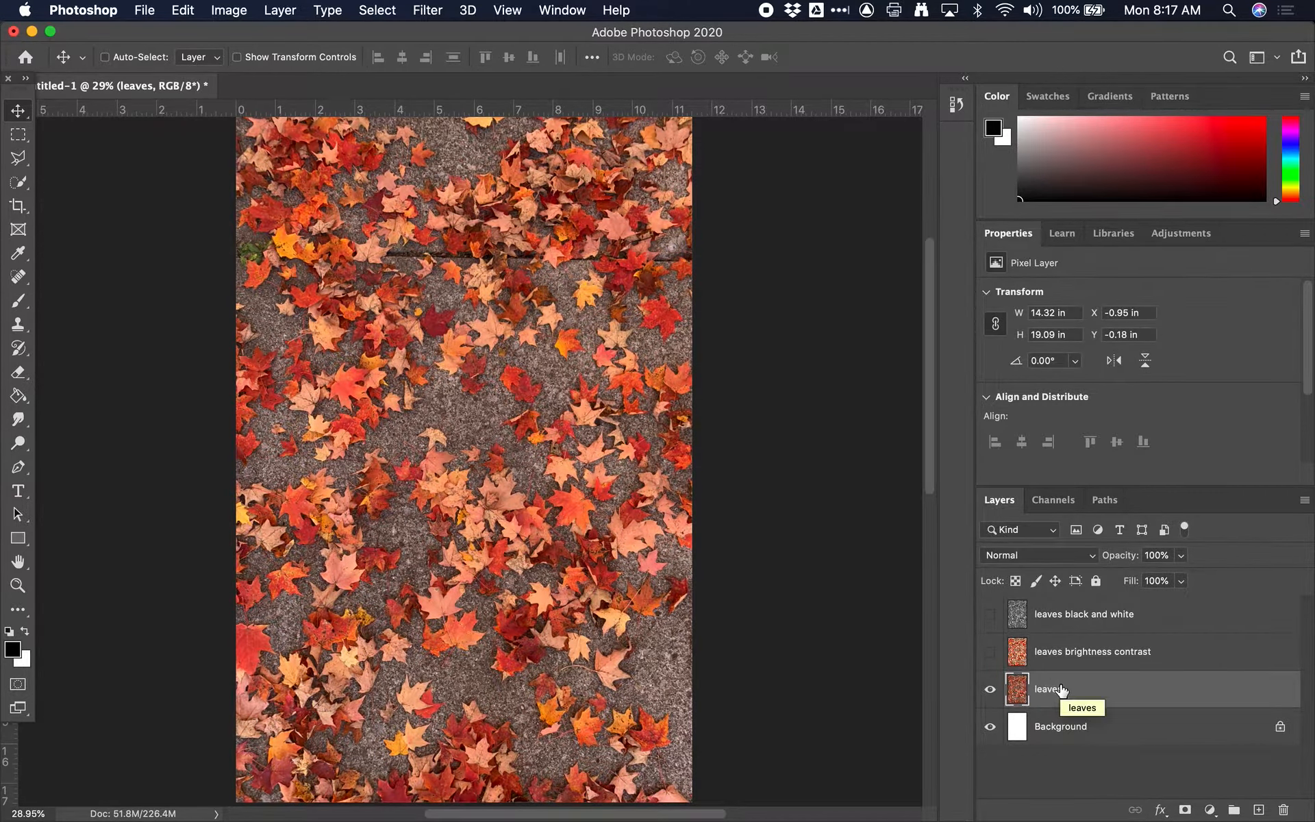
key("super+j")
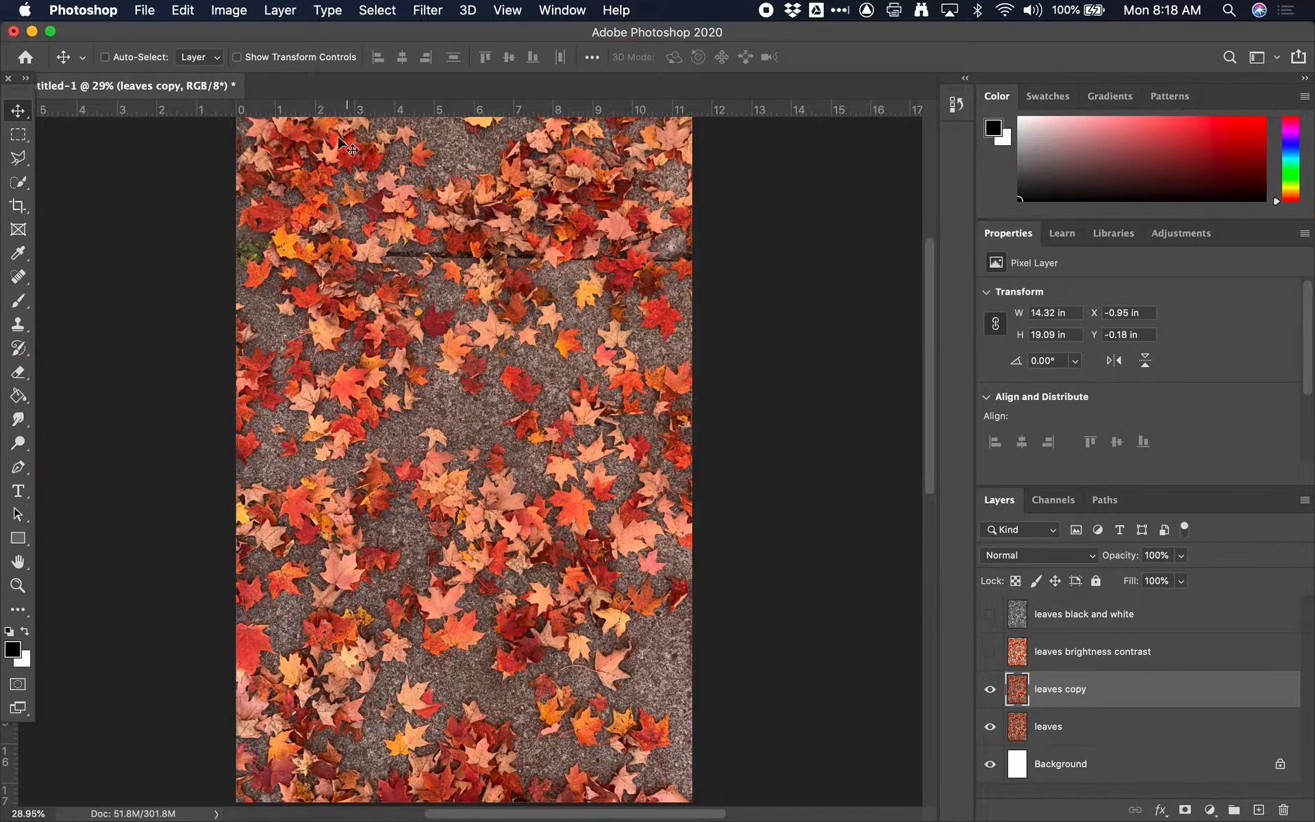
Step: Apply a Vibrance adjustment with vibrance +64 and saturation +9 to the "leaves copy" layer
left_click(218, 7)
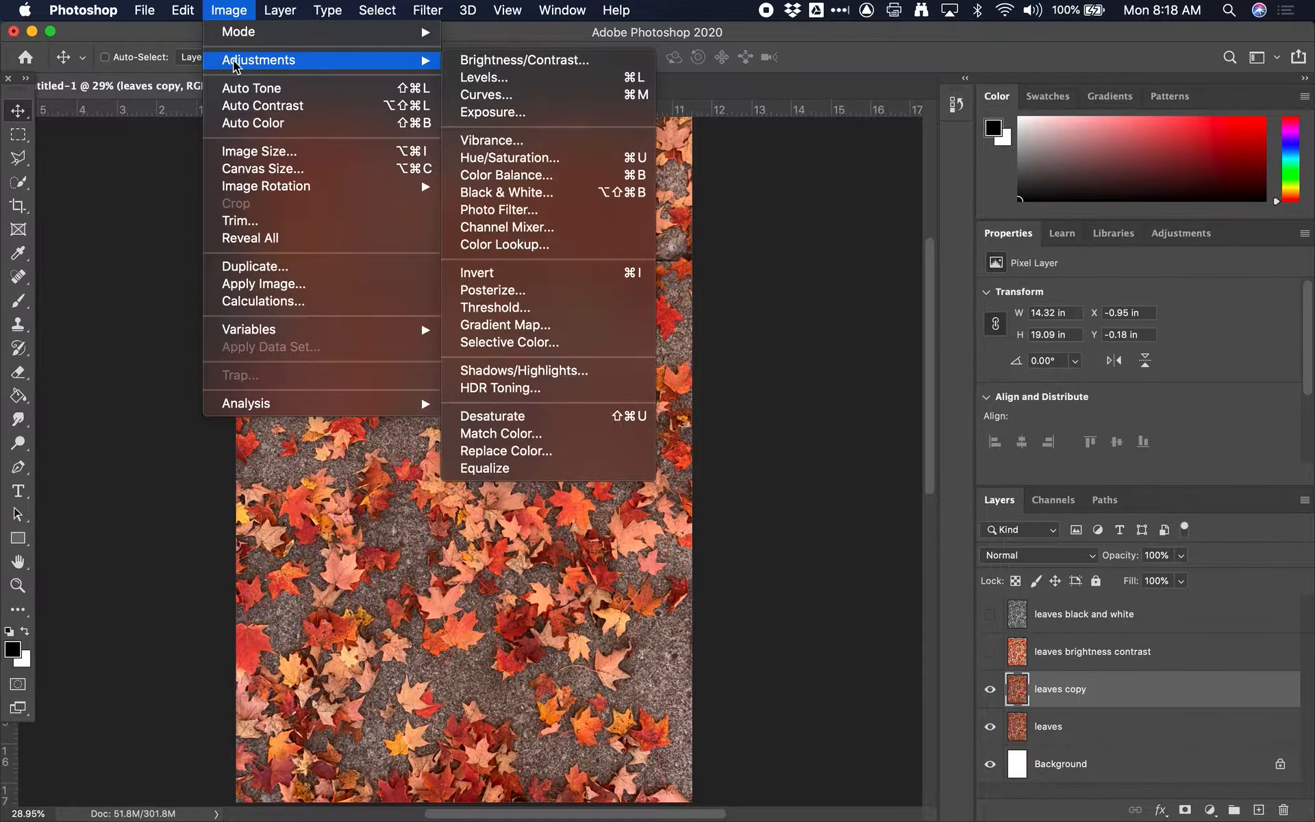
left_click(587, 144)
left_click_drag(724, 334, 807, 333)
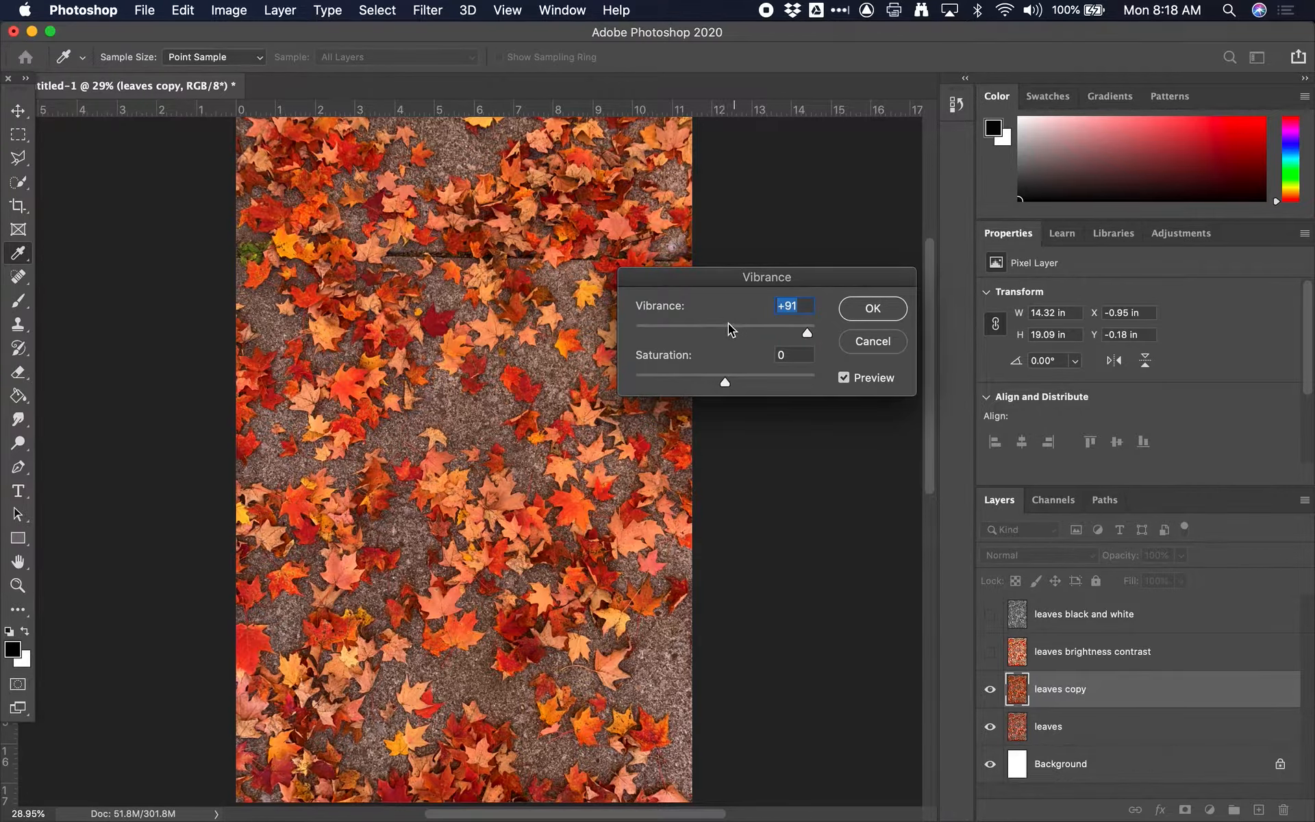
left_click_drag(778, 278, 782, 247)
left_click_drag(777, 302, 651, 303)
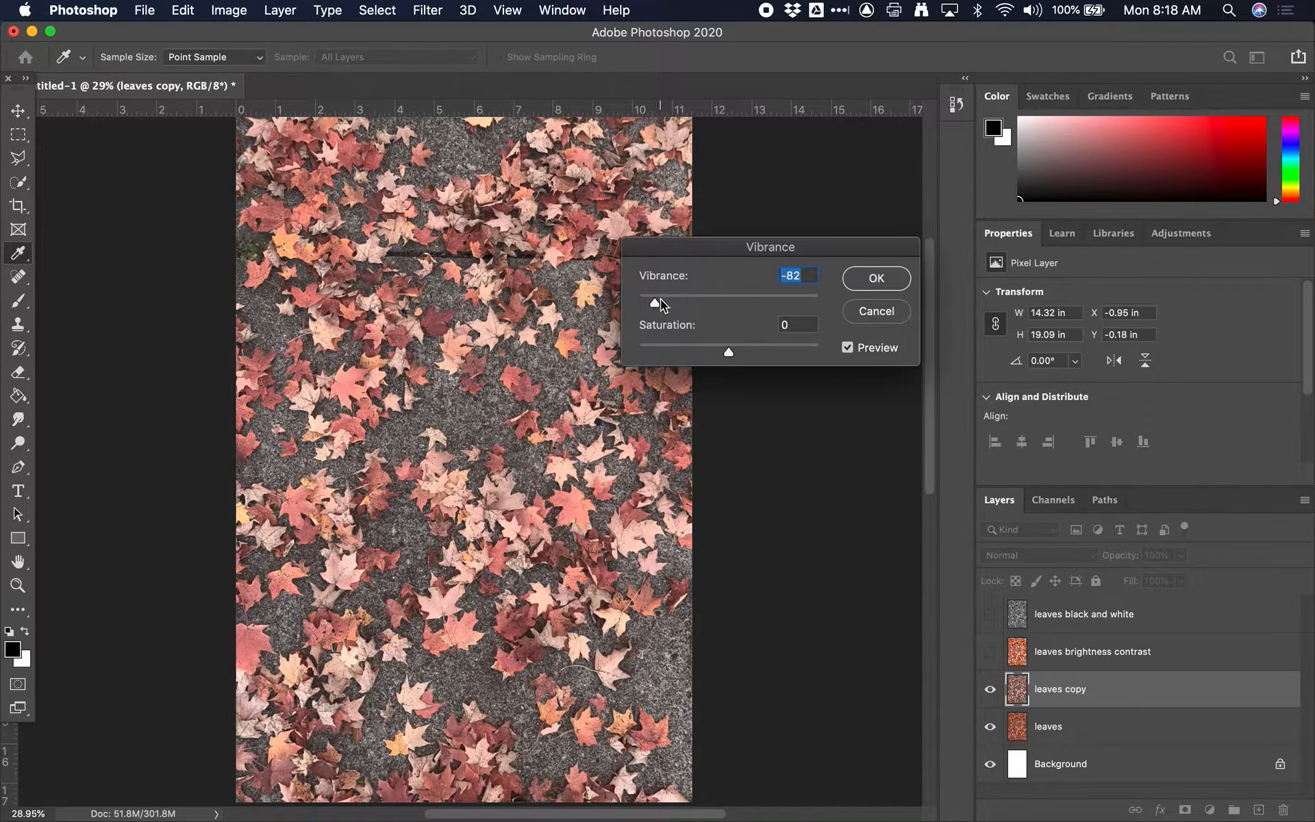
left_click_drag(661, 298, 717, 297)
left_click_drag(728, 350, 829, 356)
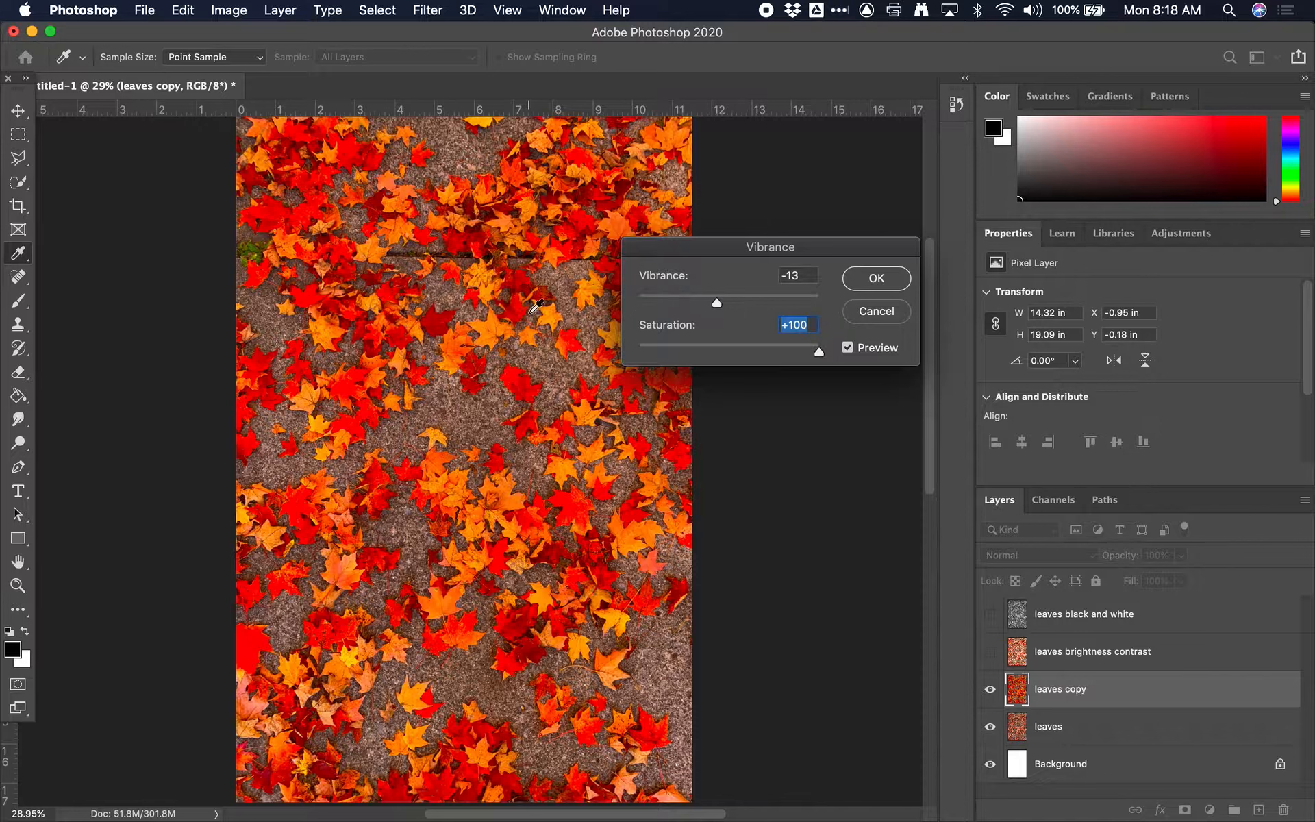
left_click_drag(722, 303, 726, 302)
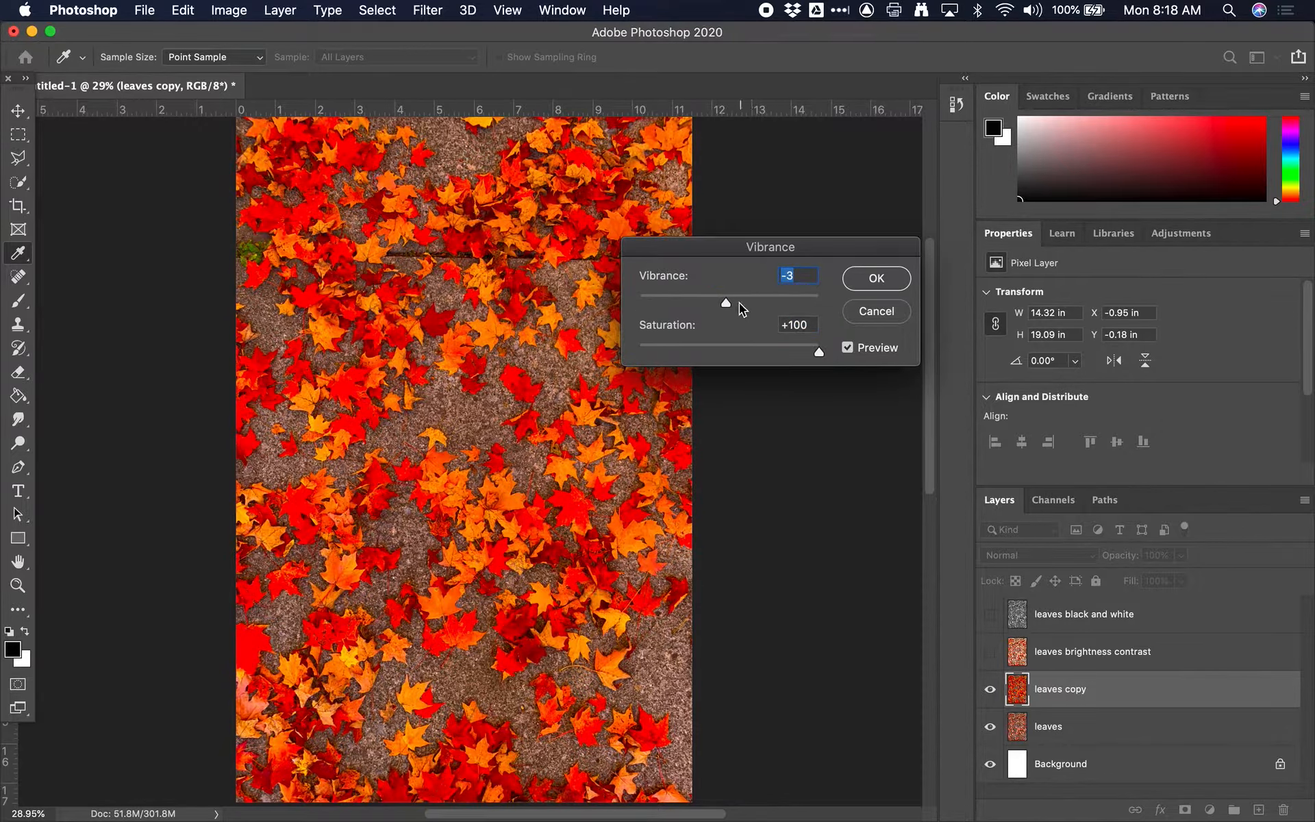
left_click(738, 347)
left_click_drag(726, 302, 760, 303)
left_click(788, 306)
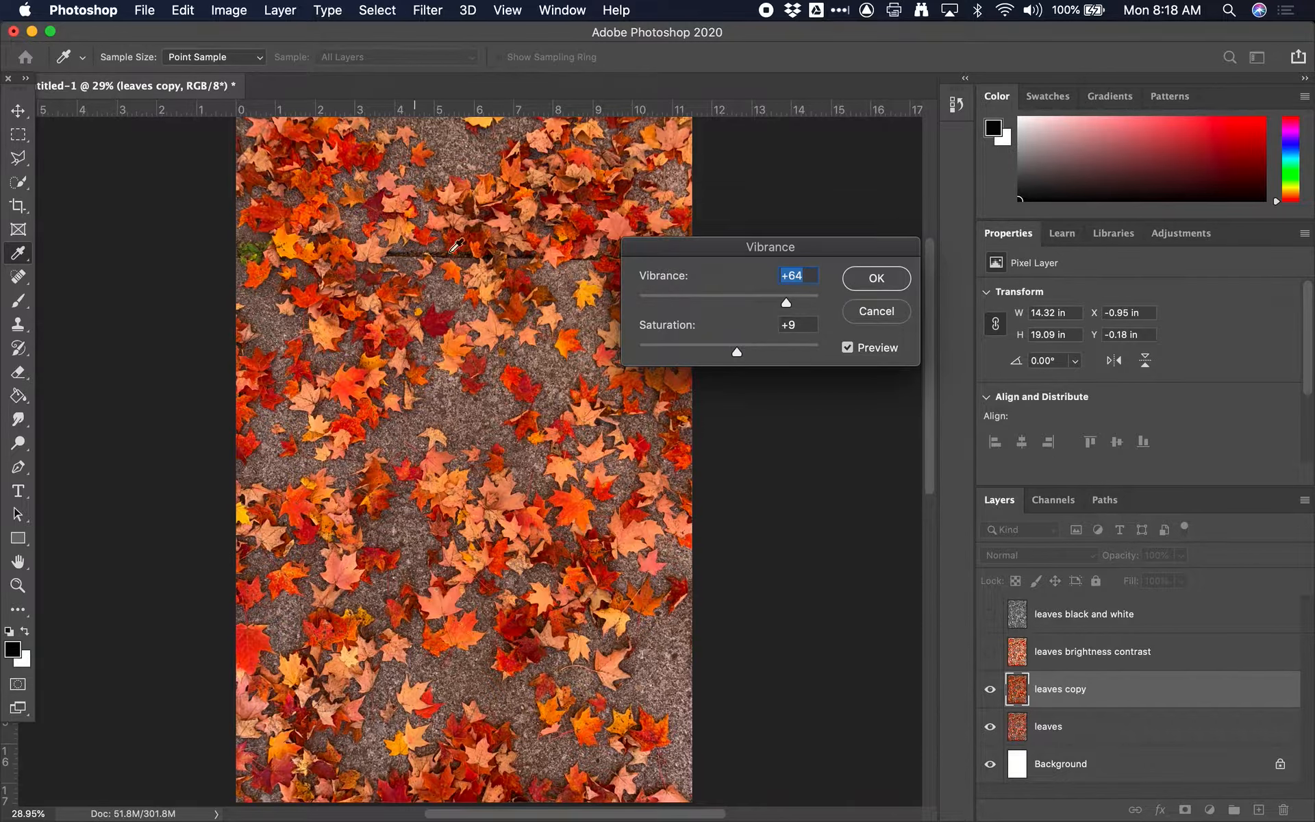
left_click(880, 280)
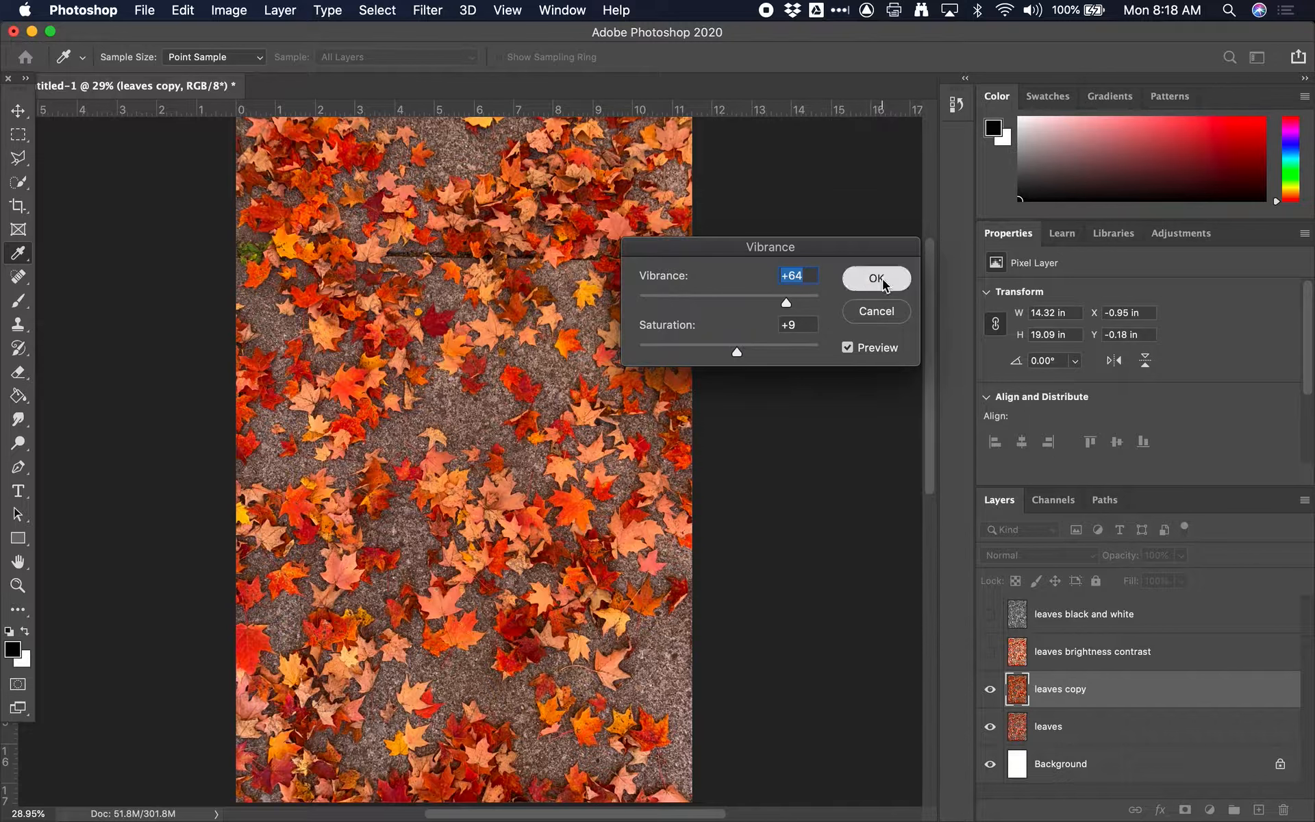
Step: Rename the adjusted "leaves copy" layer as "leaves sat and vib"
double_click(1069, 690)
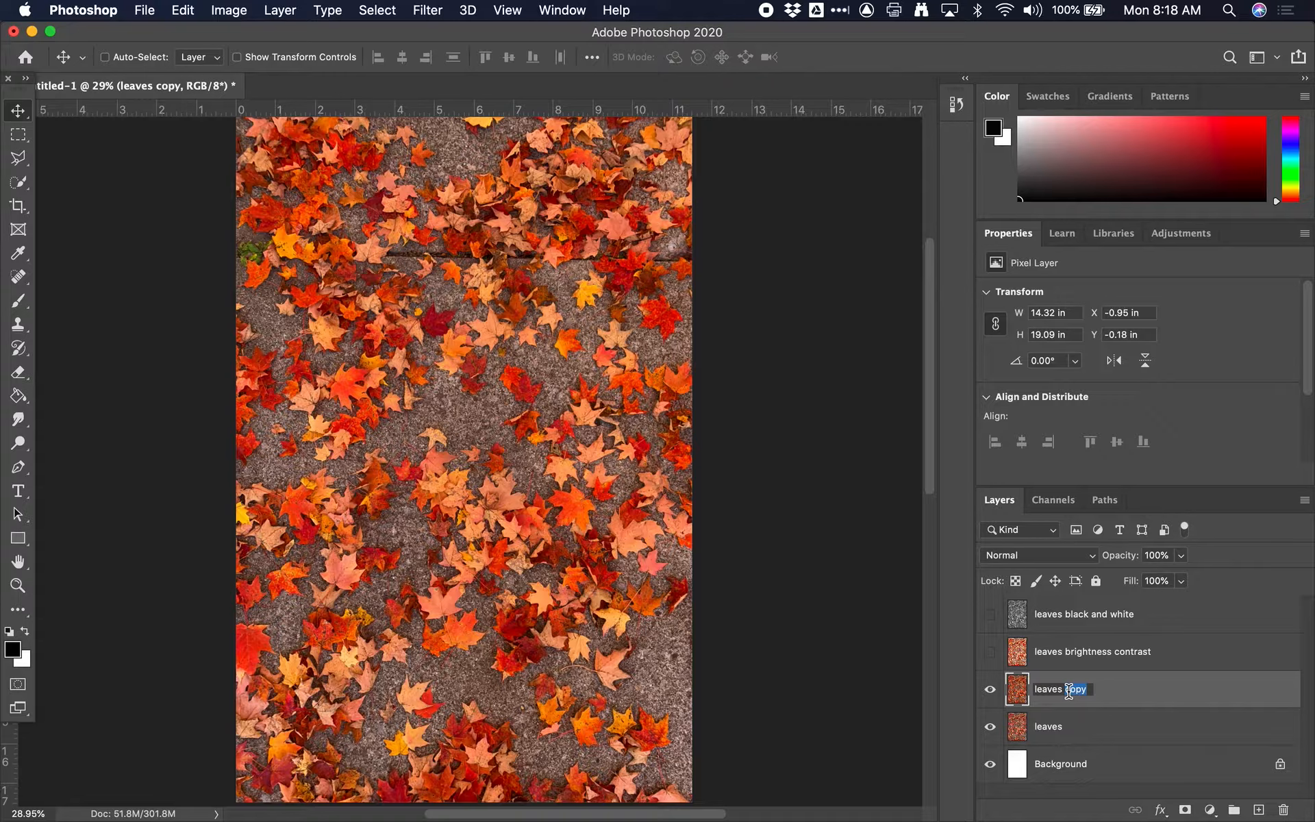
type("sat and vib")
key("Return")
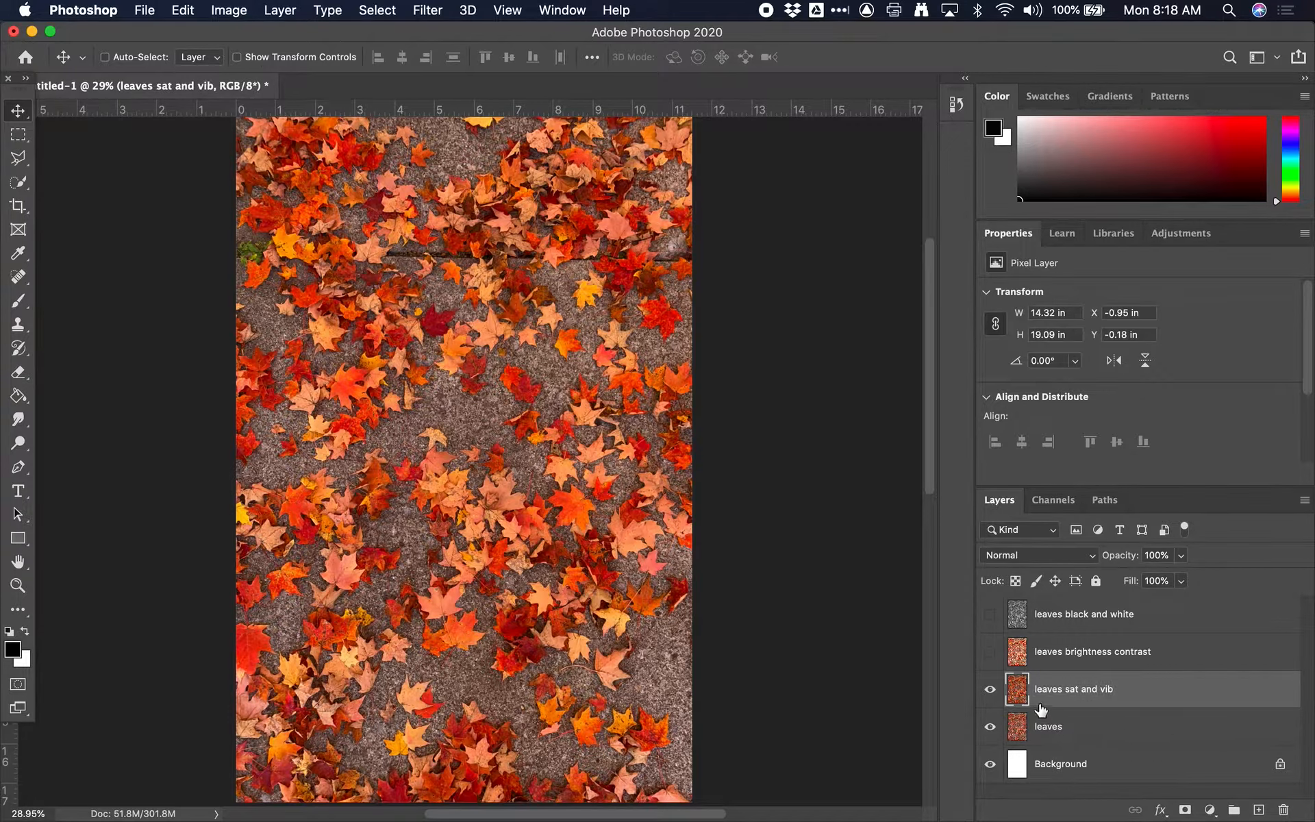
Step: Hide the "leaves sat and vib" layer and duplicate the "leaves" layer
left_click(989, 689)
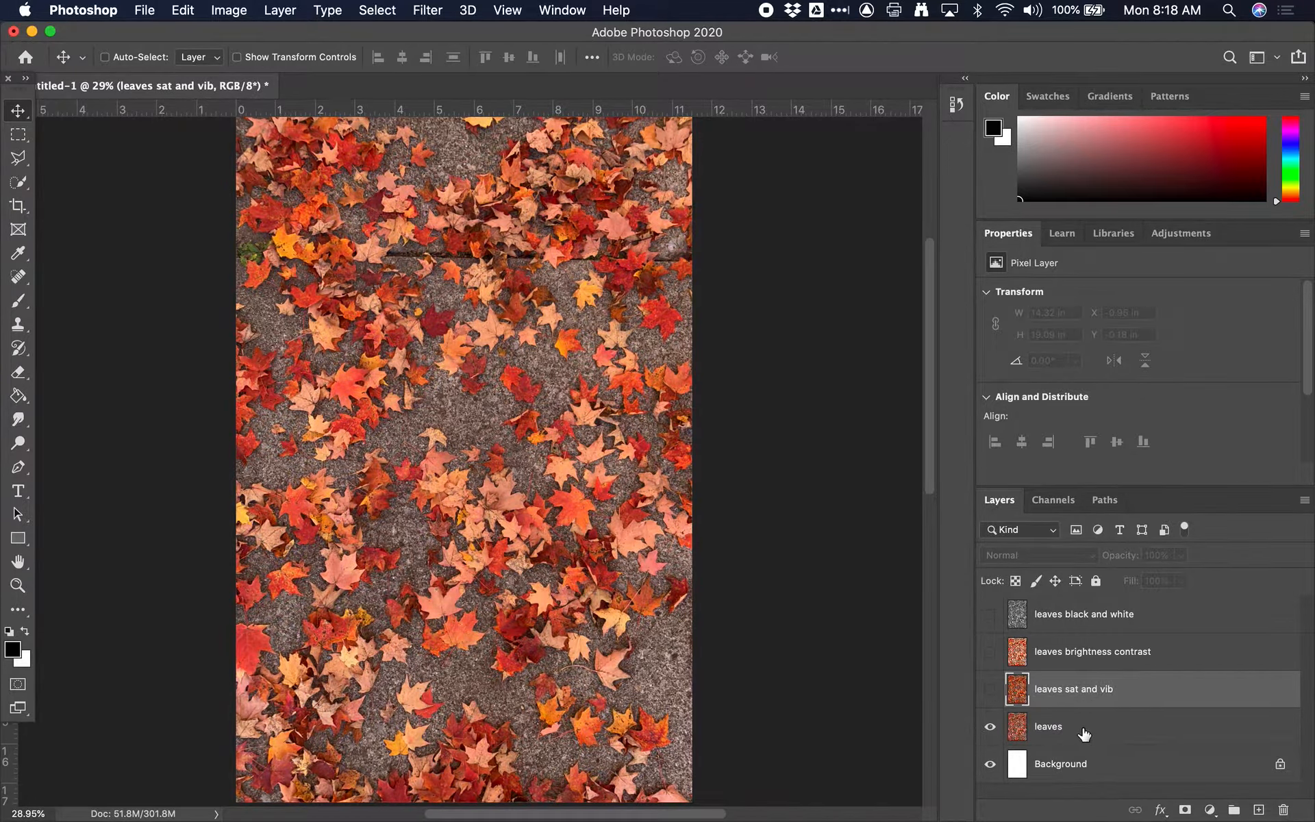
left_click(990, 689)
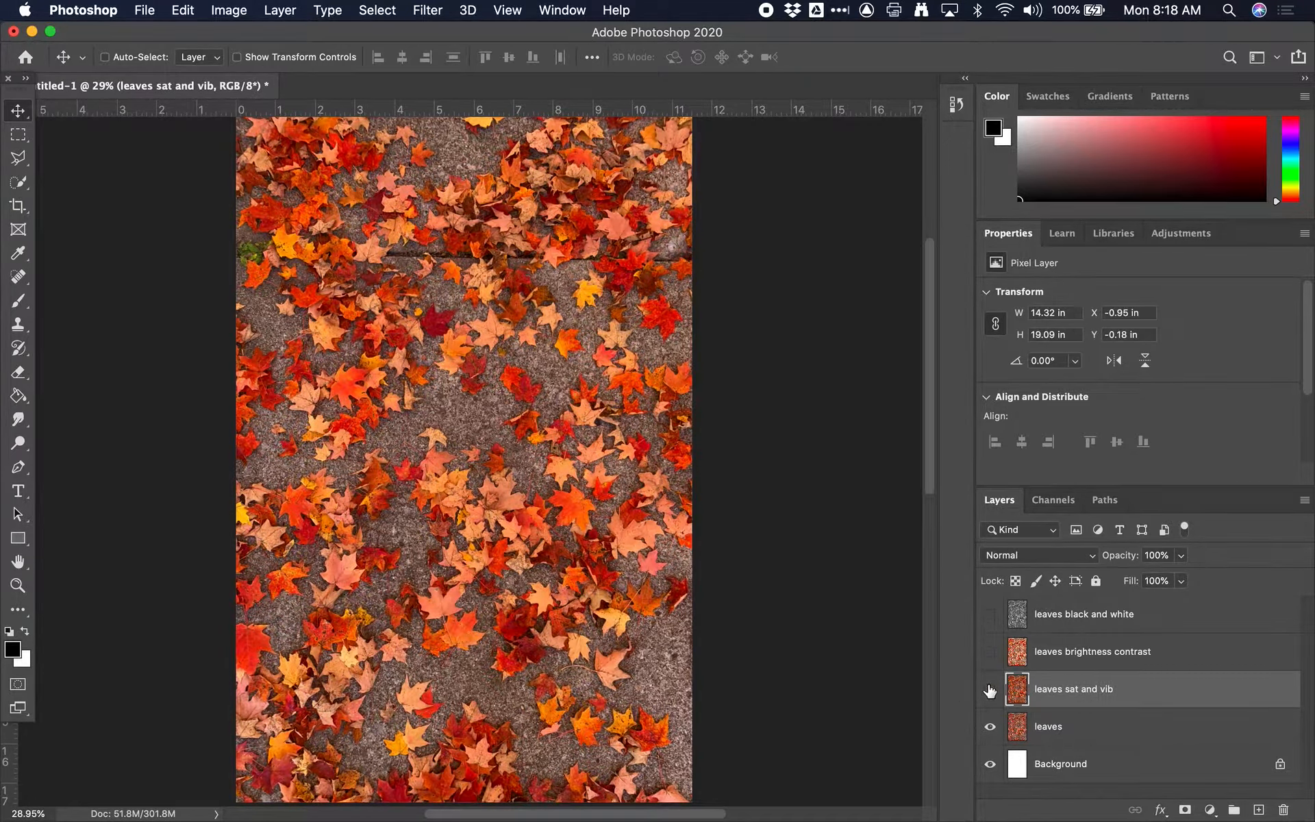
left_click(1086, 725)
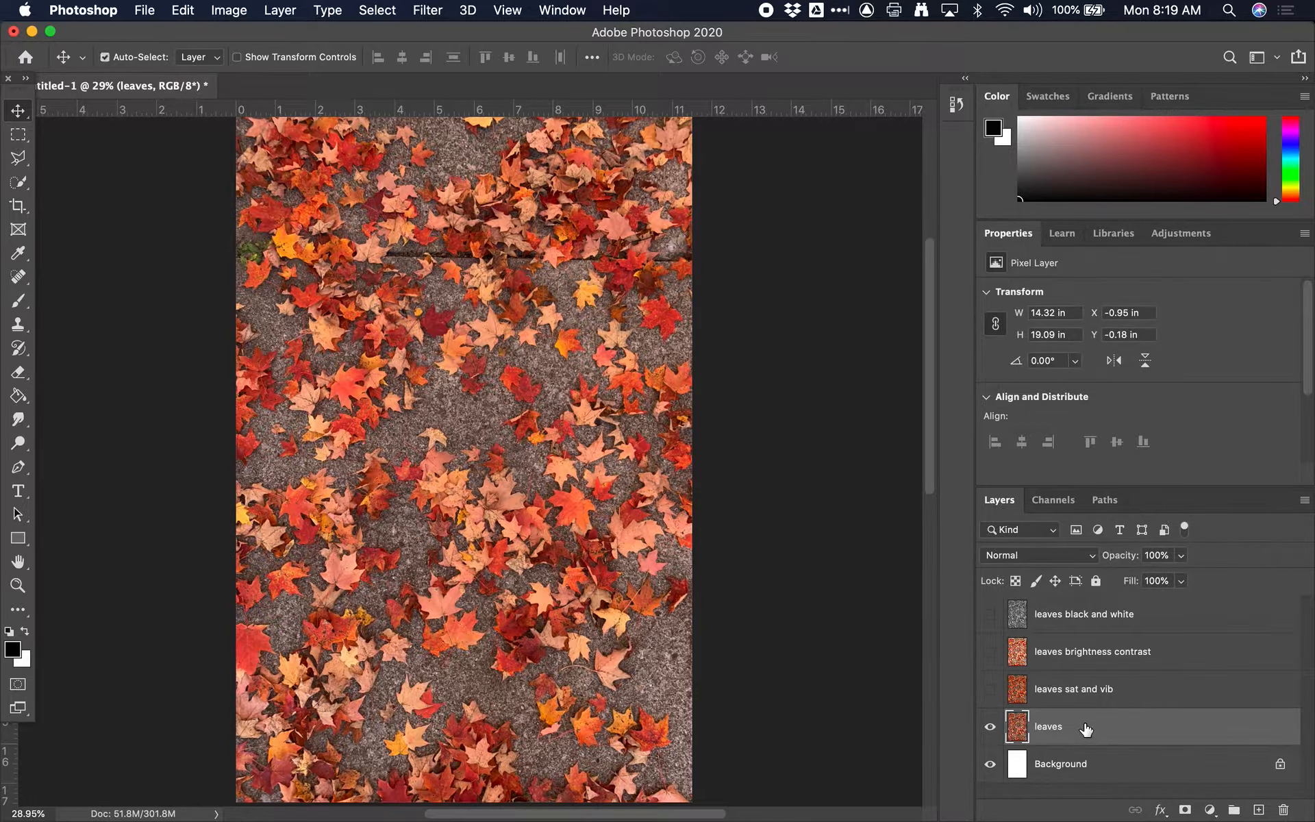
key("super+j")
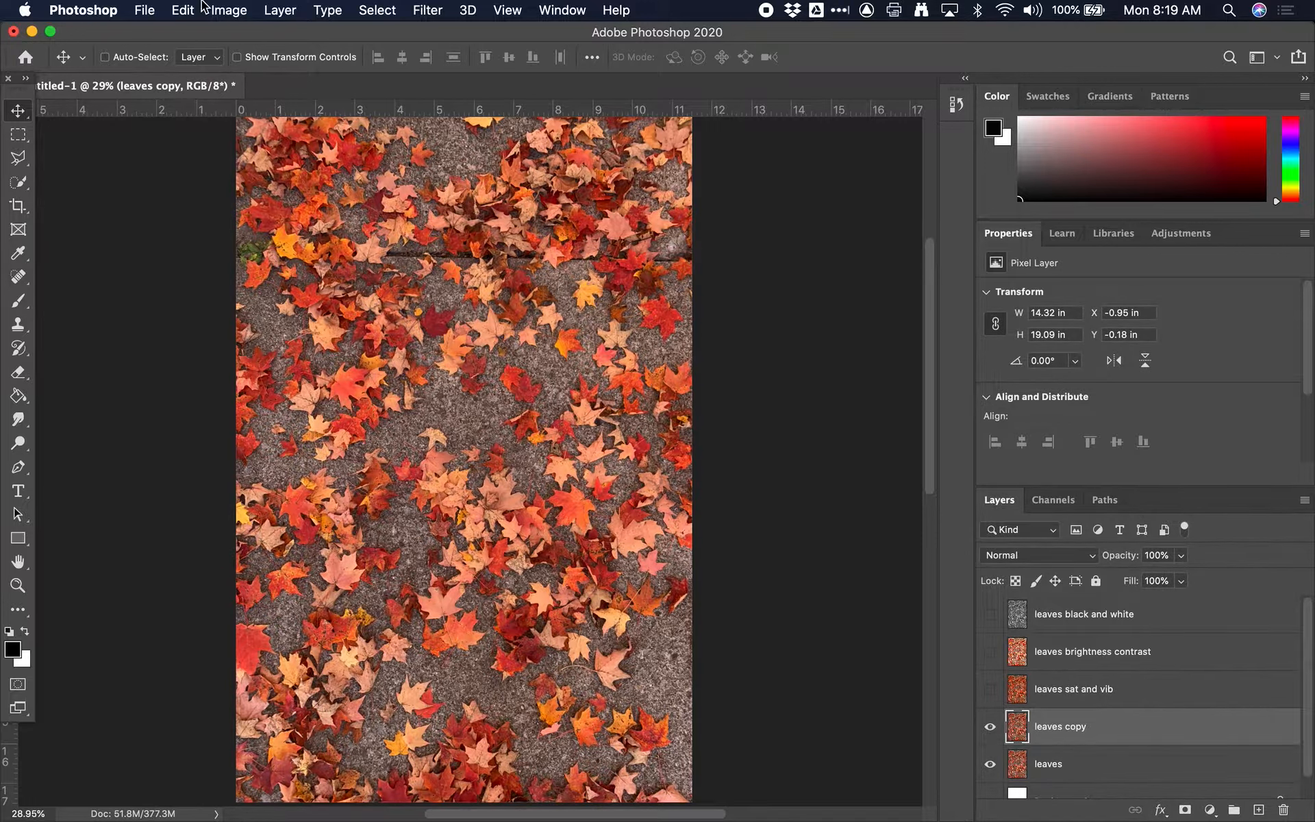
Step: Start a Levels adjustment on the "leaves copy" layer and set the RGB midtone input level to 1.08
left_click(228, 9)
mouse_move(309, 60)
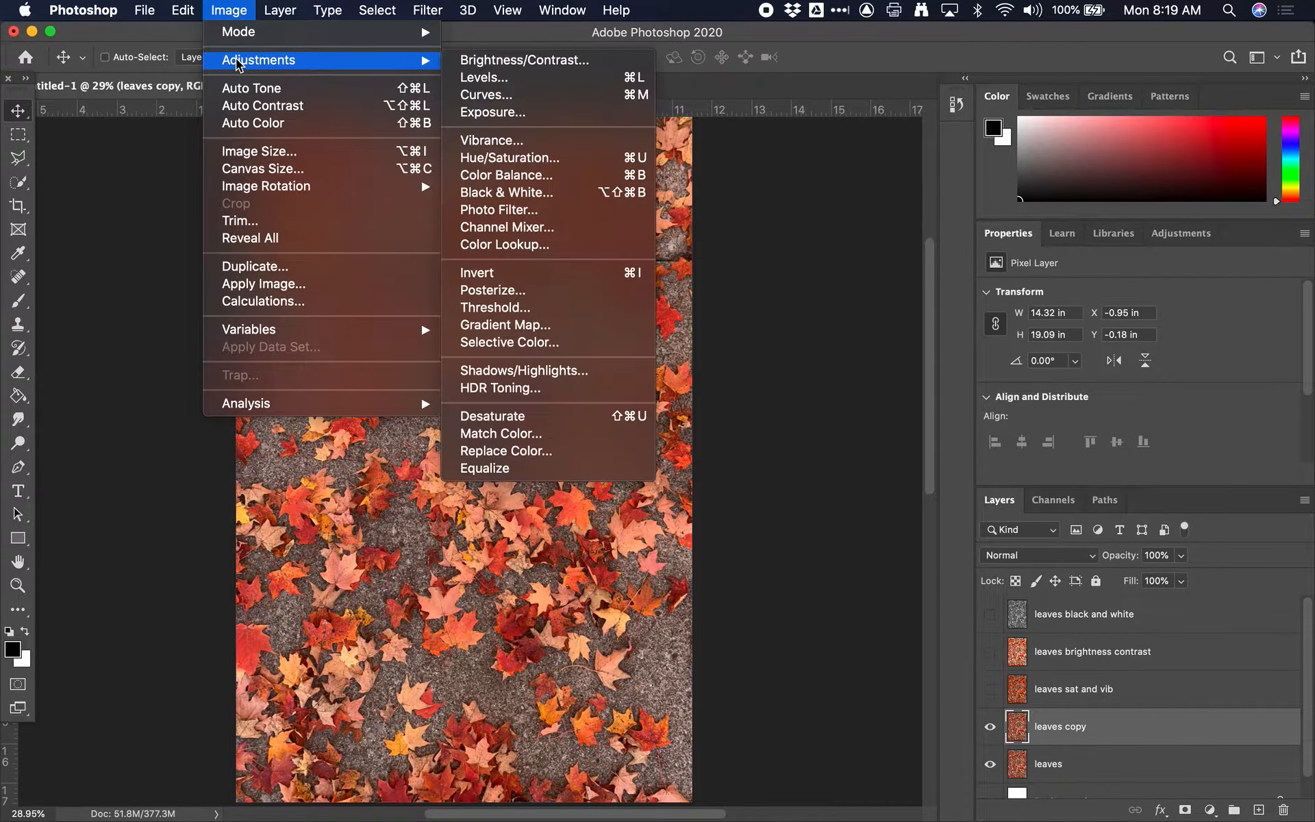
left_click(541, 79)
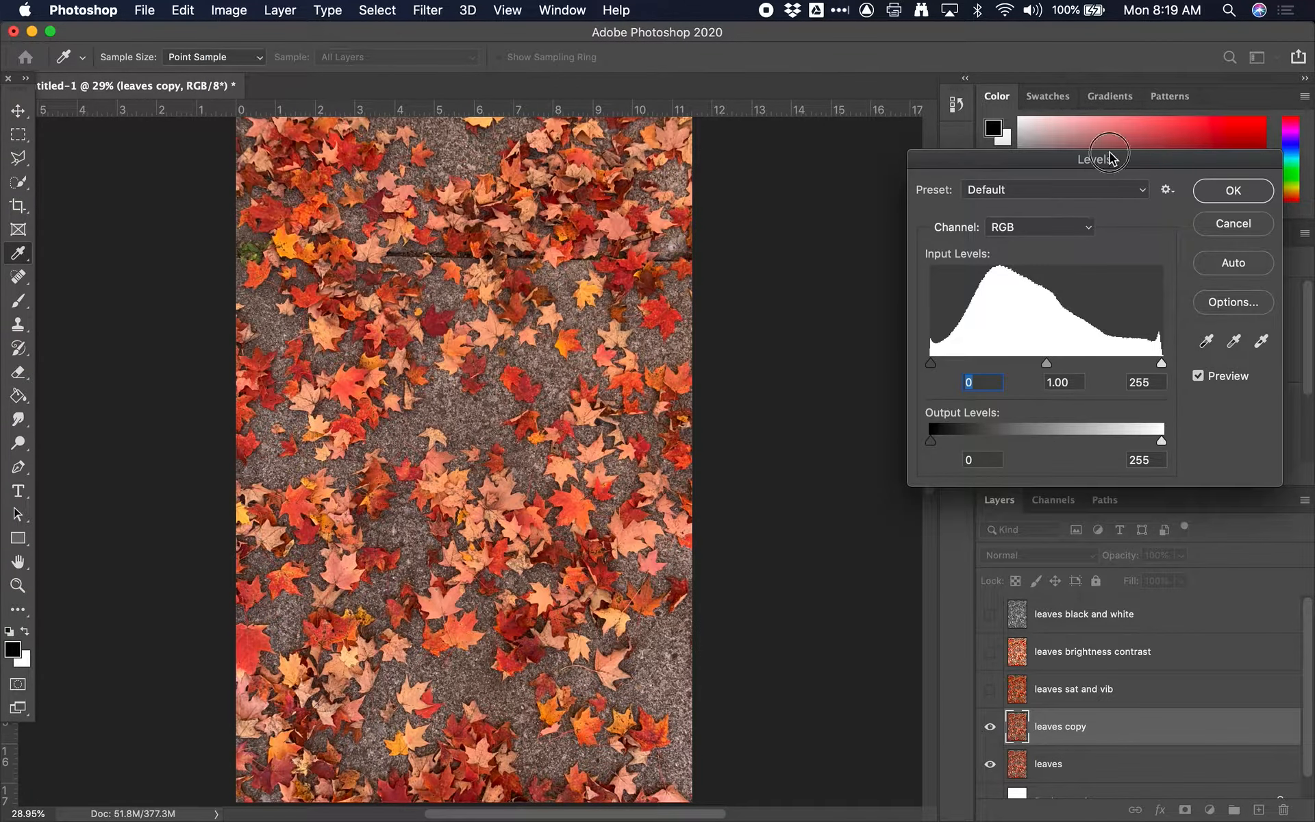
left_click_drag(1109, 158, 713, 205)
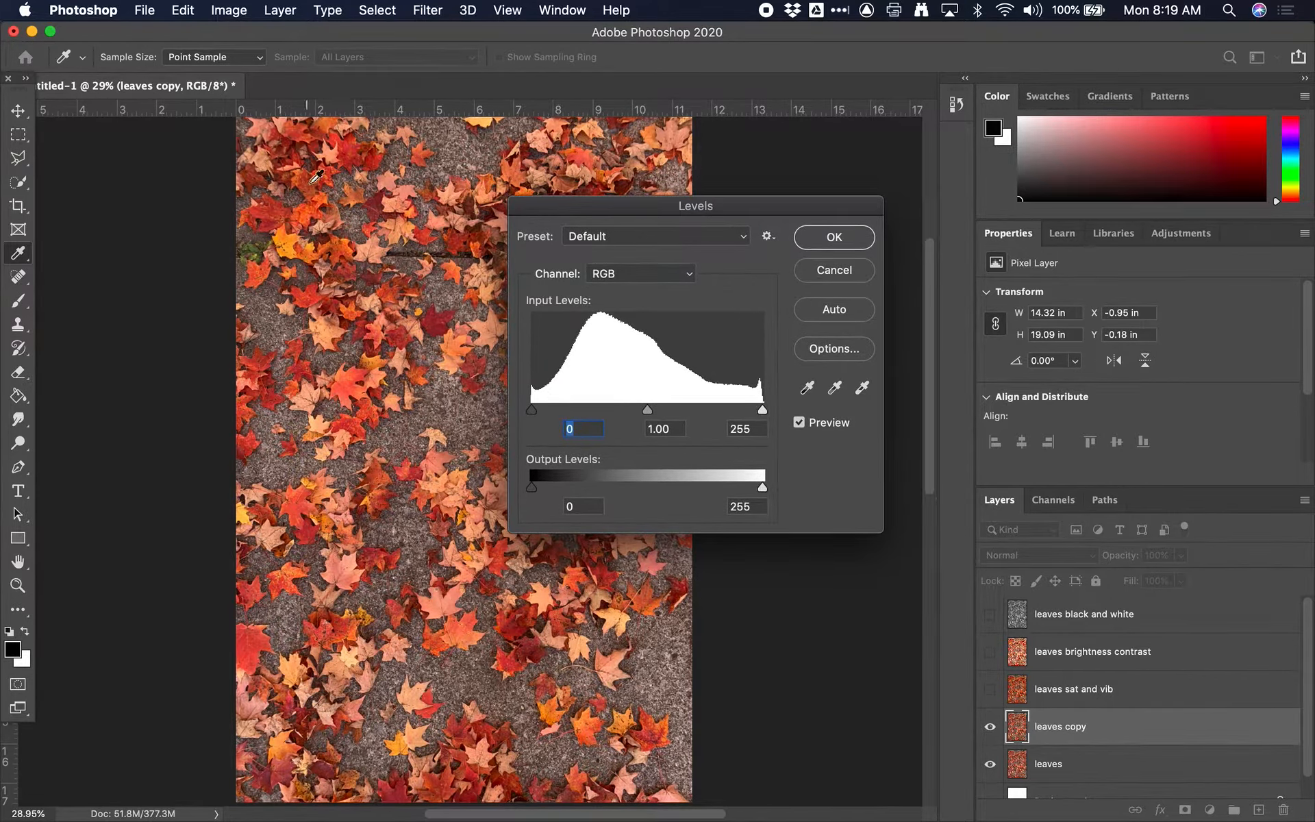
left_click(410, 249)
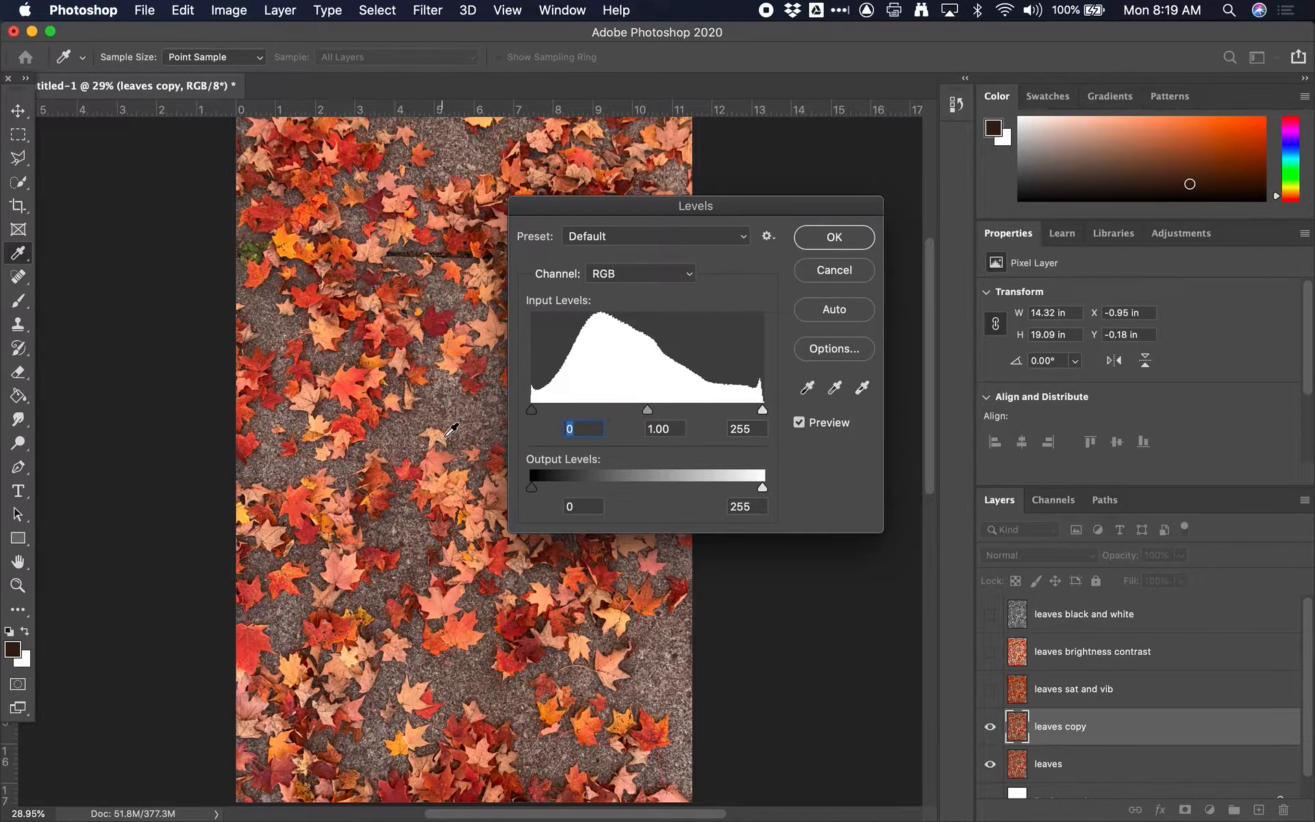
left_click(764, 409)
left_click_drag(648, 409, 601, 411)
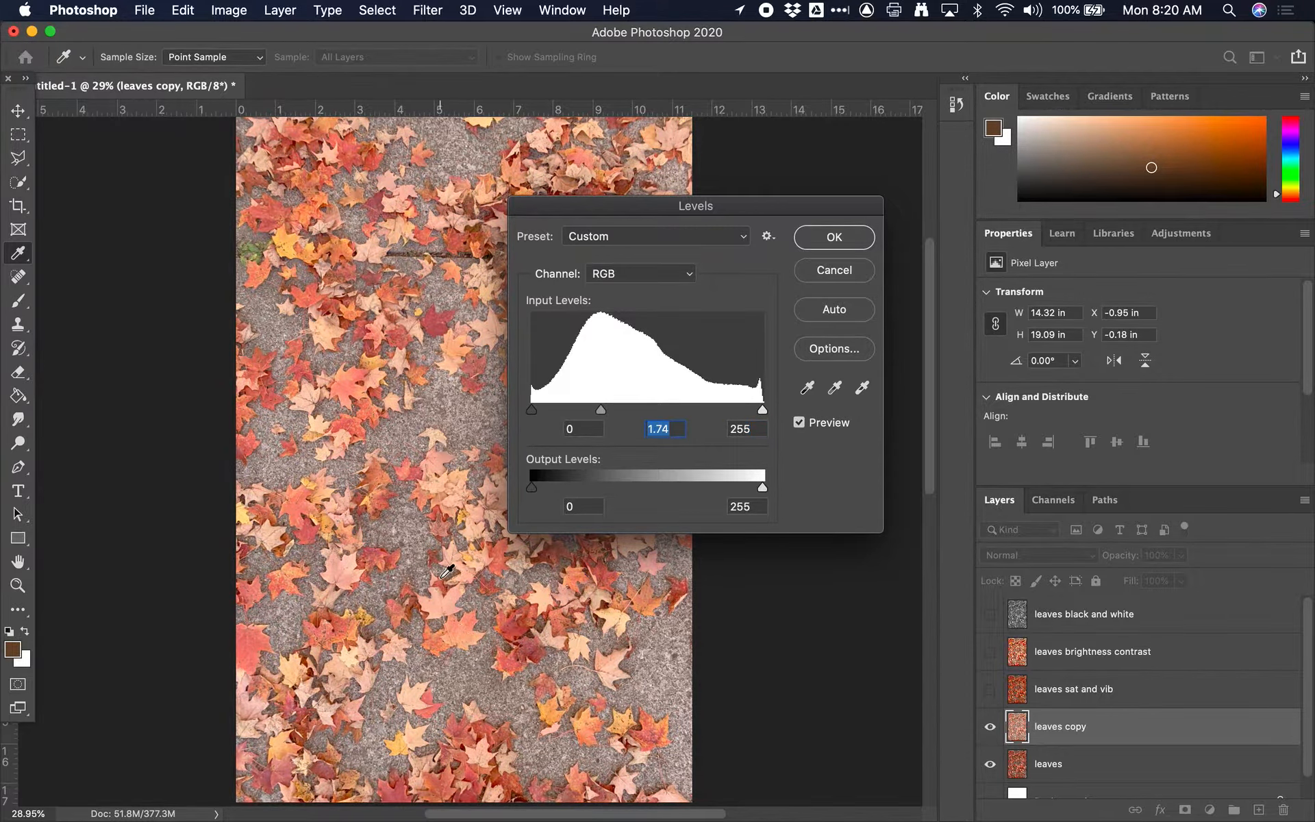
left_click_drag(604, 414, 610, 414)
left_click_drag(607, 414, 645, 416)
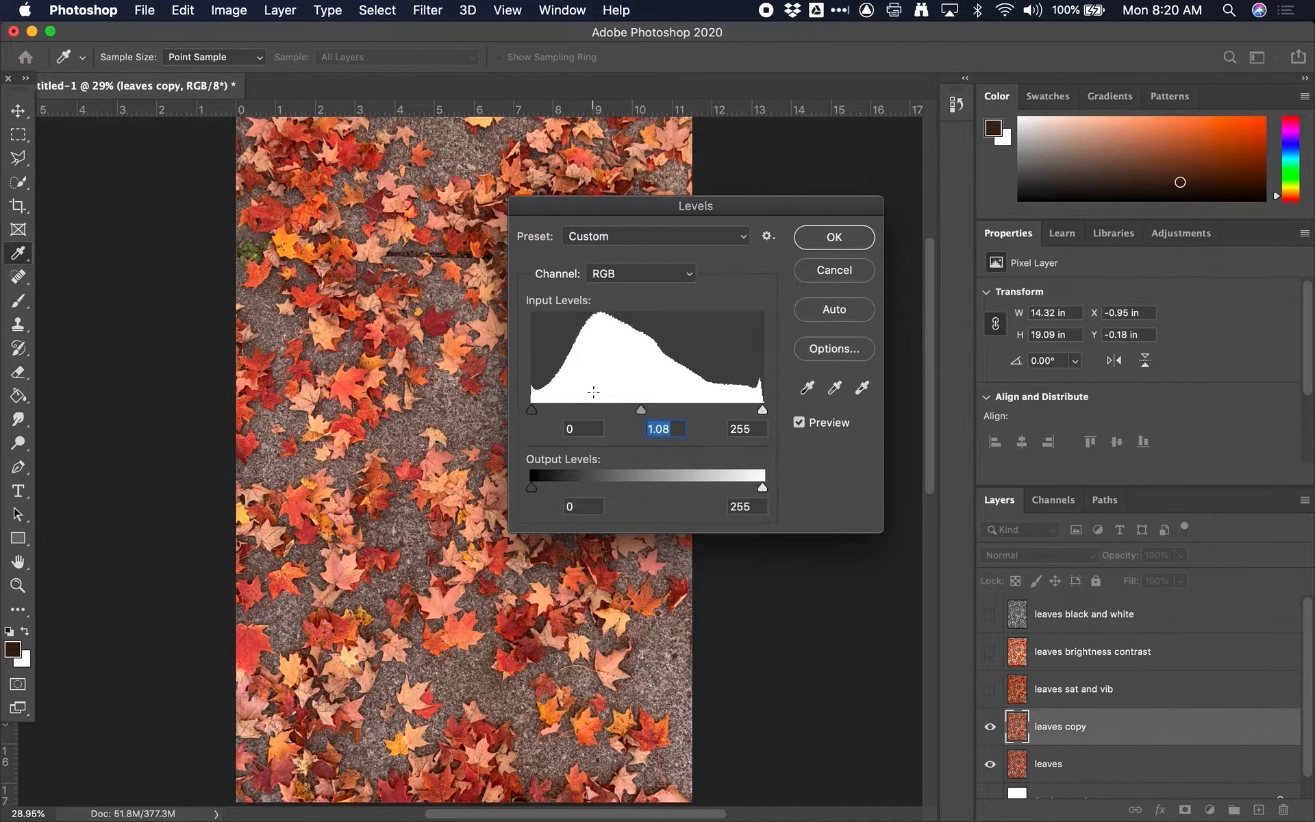
Step: Try the Levels shadow input at 124 and bring it back down to 7
left_click(532, 412)
left_click_drag(533, 414, 572, 413)
left_click(576, 414)
left_click_drag(576, 413, 644, 415)
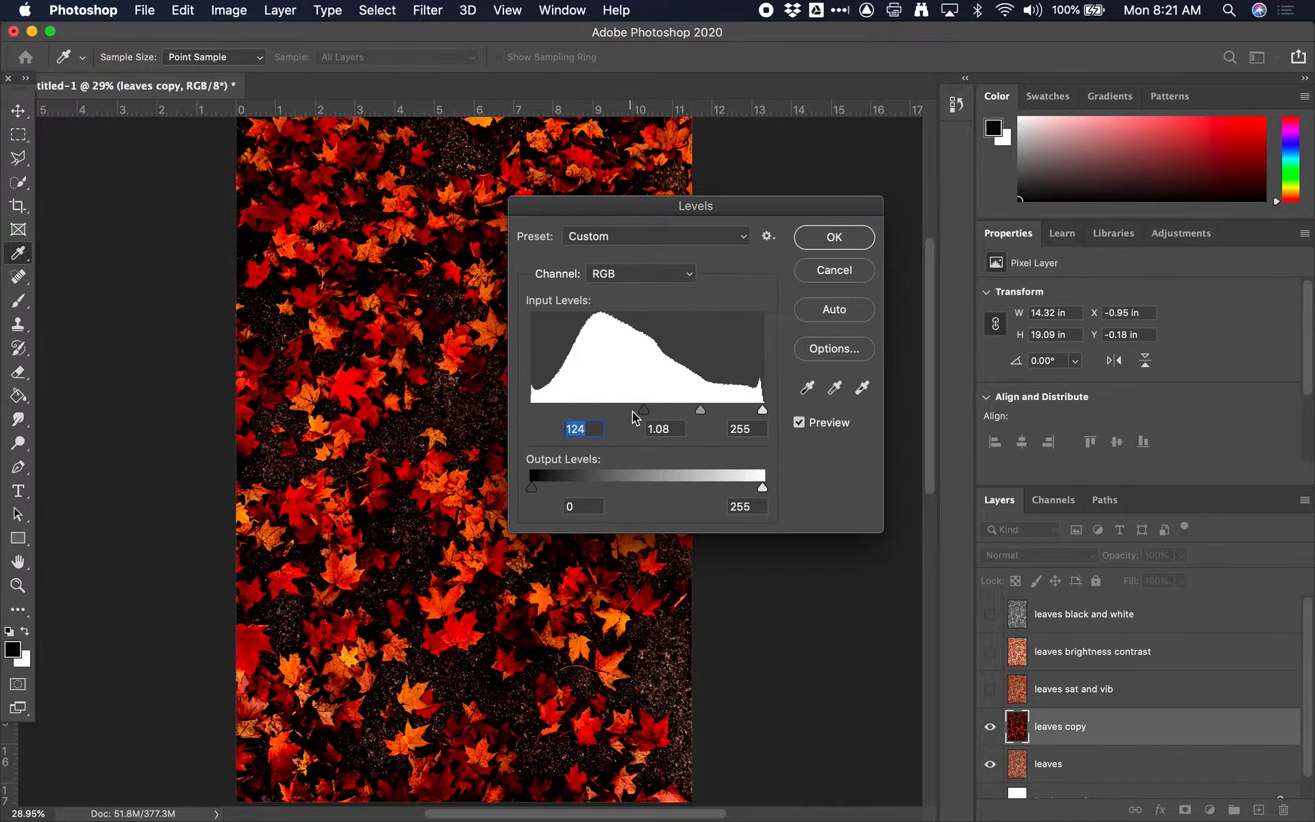
left_click_drag(645, 409, 538, 398)
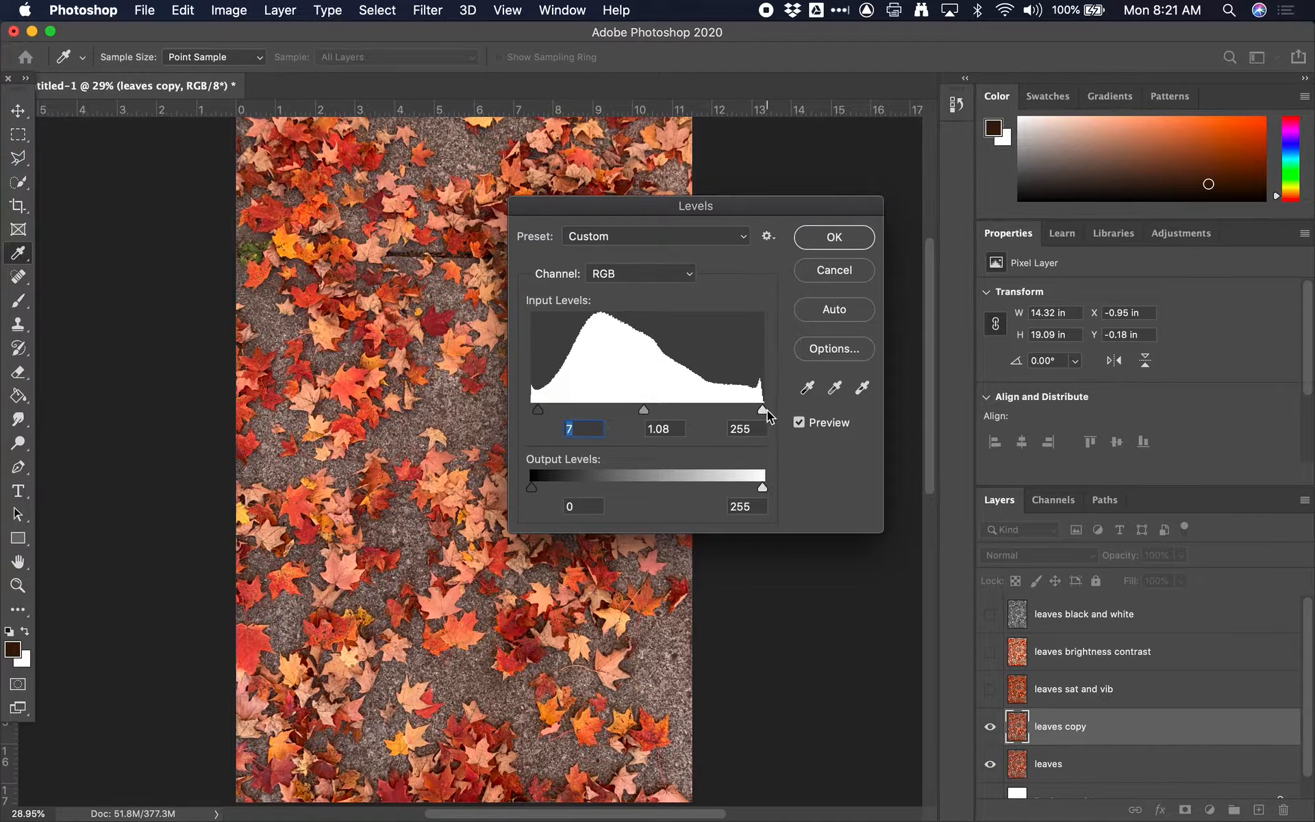
Step: Try the Levels highlight input at 118, 100 and 134
left_click_drag(763, 409, 639, 413)
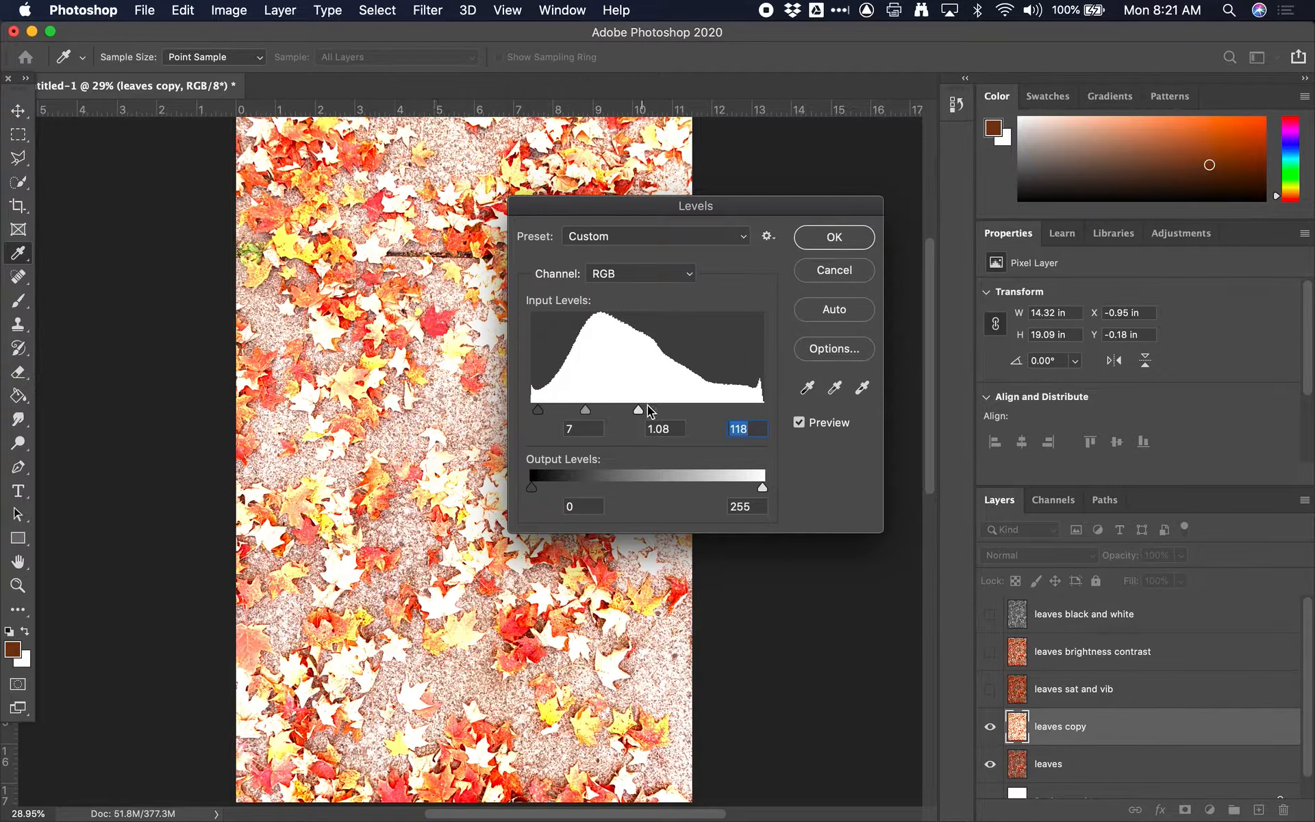
mouse_move(639, 409)
left_mouse_down()
mouse_move(599, 407)
mouse_move(622, 408)
left_mouse_up()
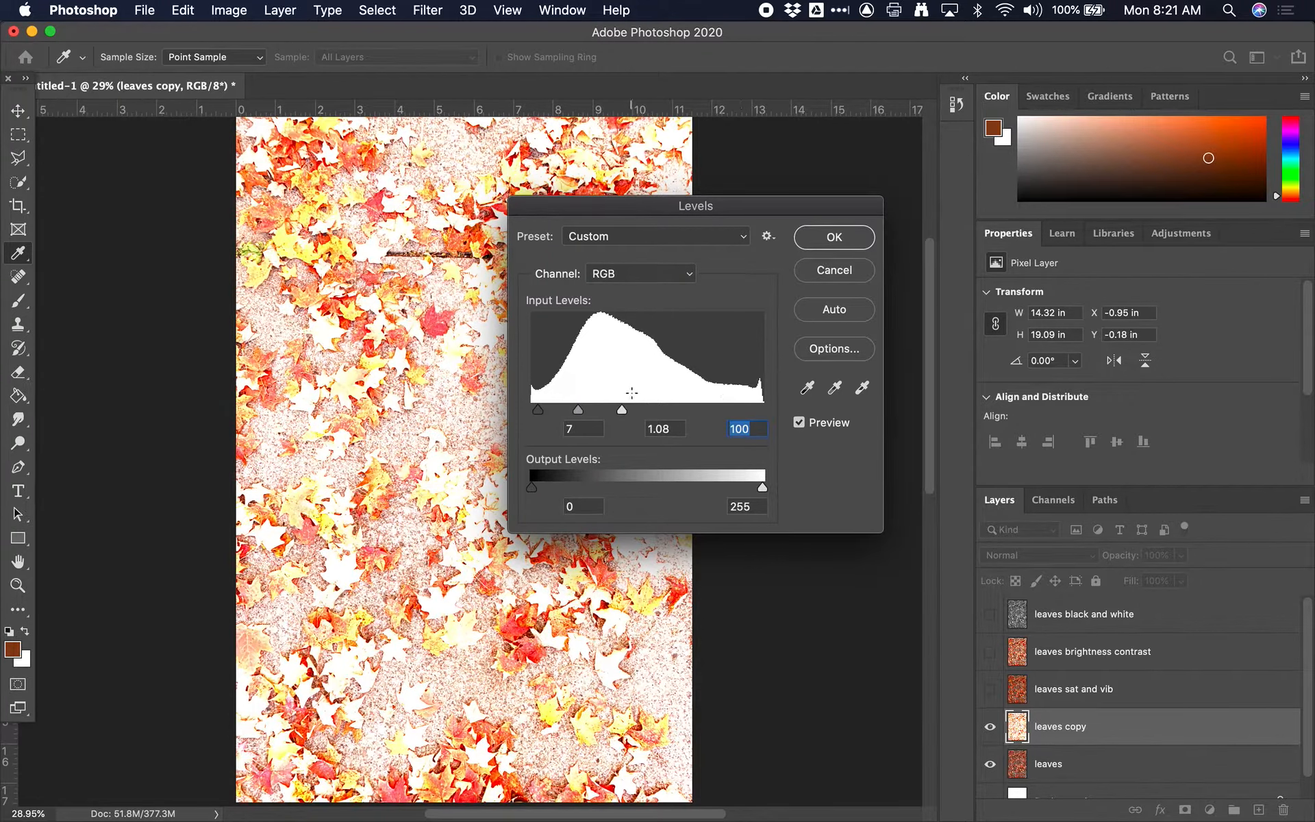
left_click_drag(625, 408, 653, 411)
Step: Set the Levels shadow input to 20 and the highlight input to 193, compare with the original, and apply the adjustment
left_click_drag(541, 412, 562, 412)
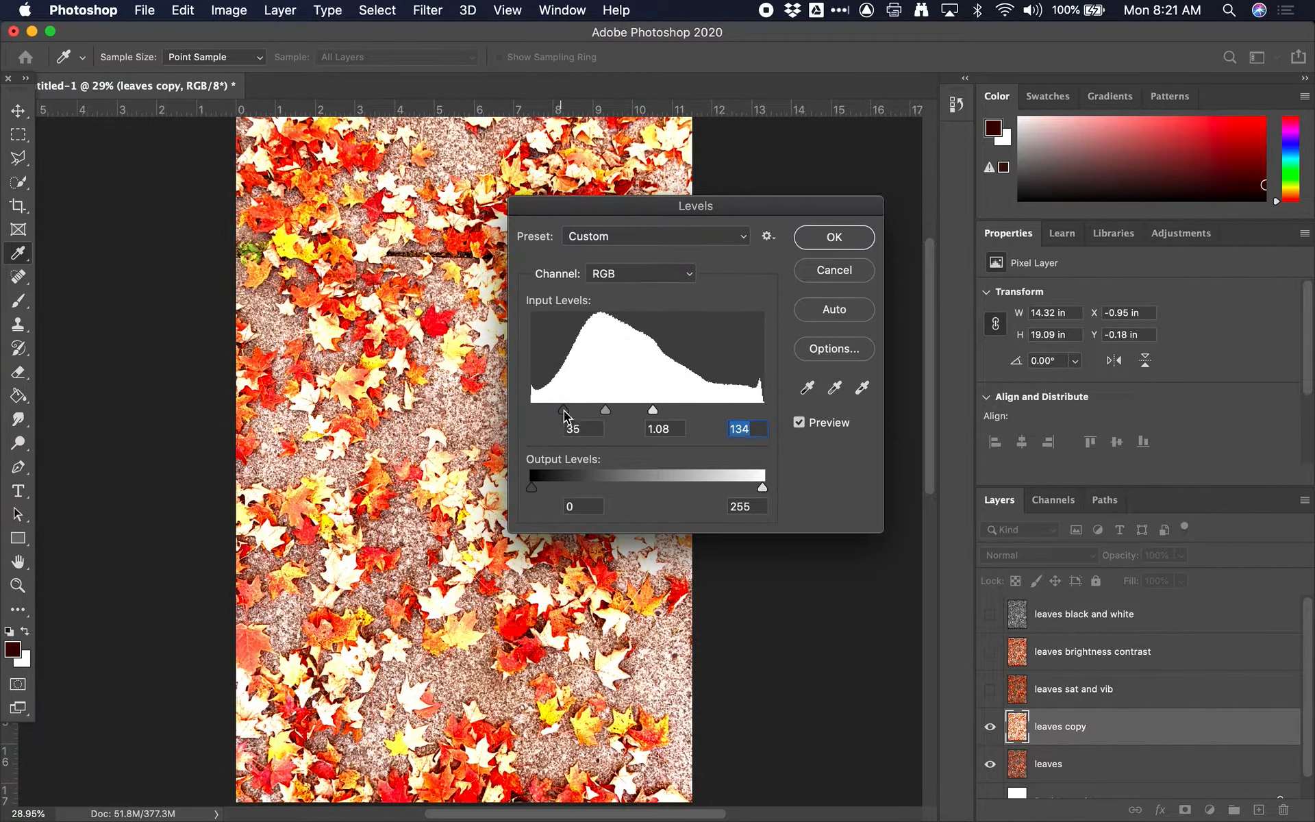
left_click_drag(653, 410, 672, 410)
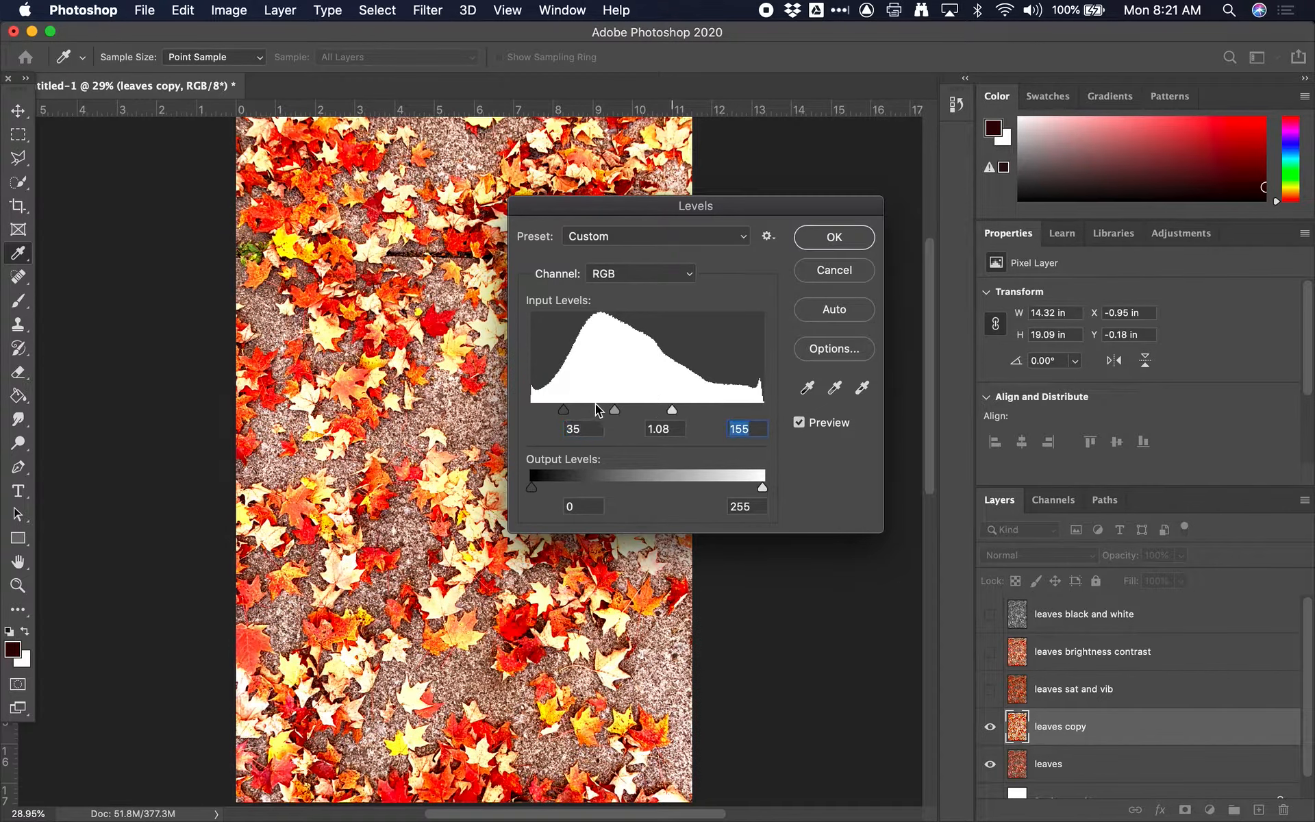
left_click_drag(569, 409, 549, 408)
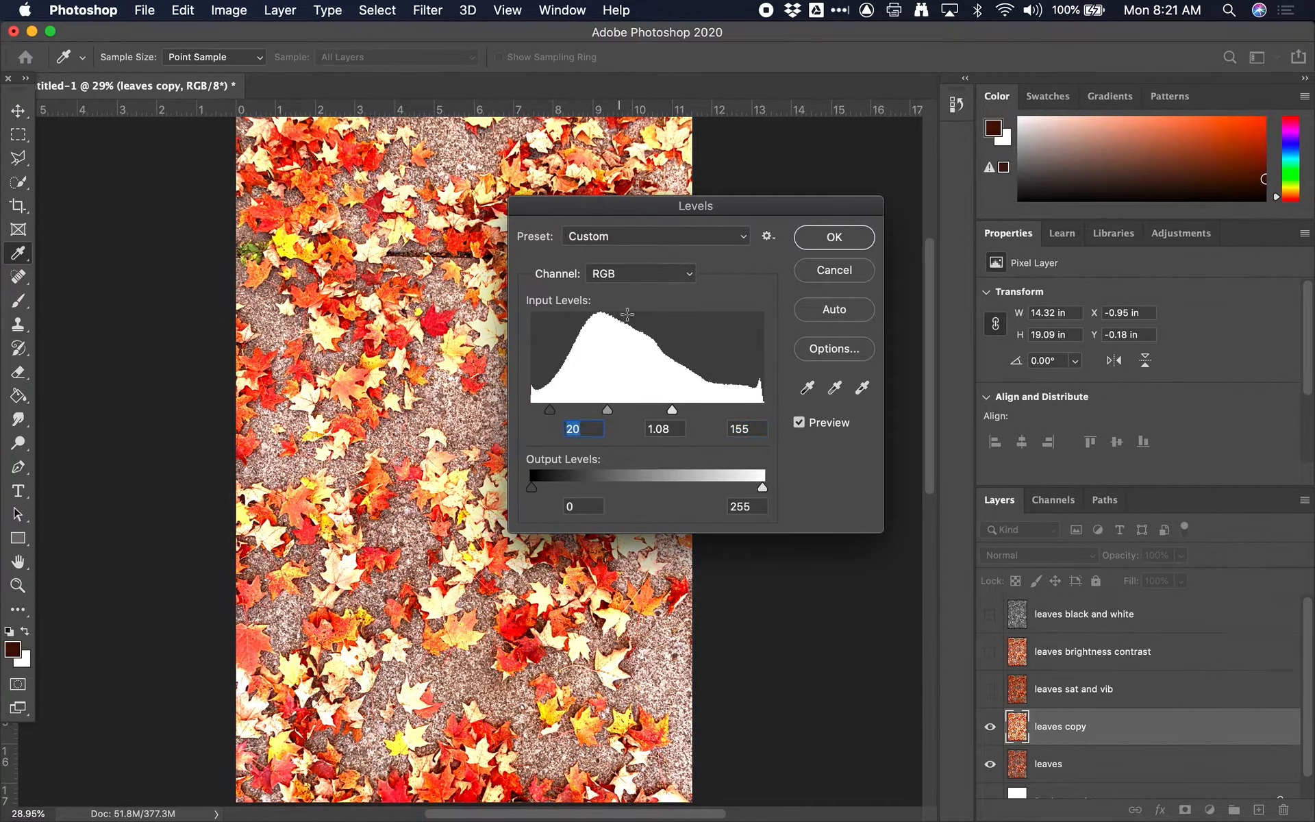
left_click_drag(673, 410, 708, 411)
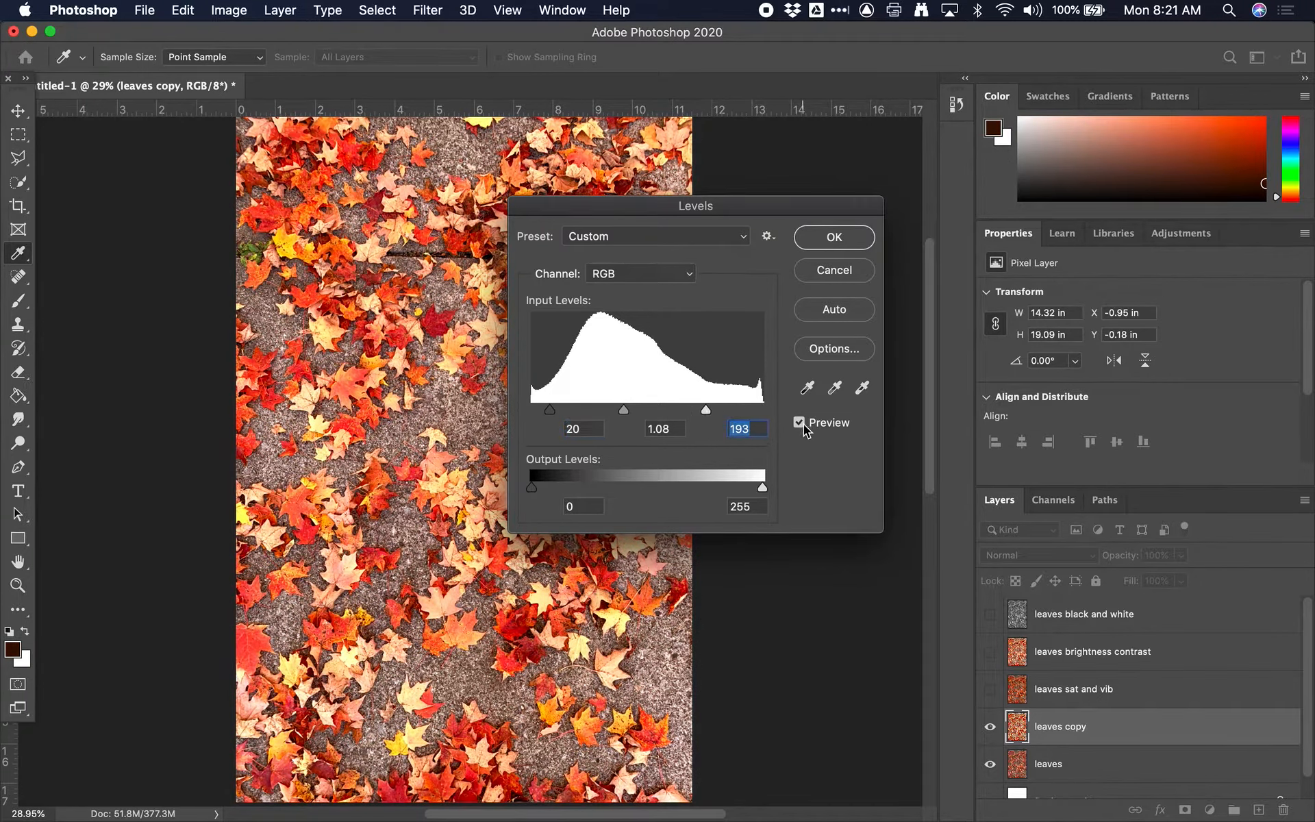
left_click(799, 423)
left_click(800, 422)
left_click(853, 245)
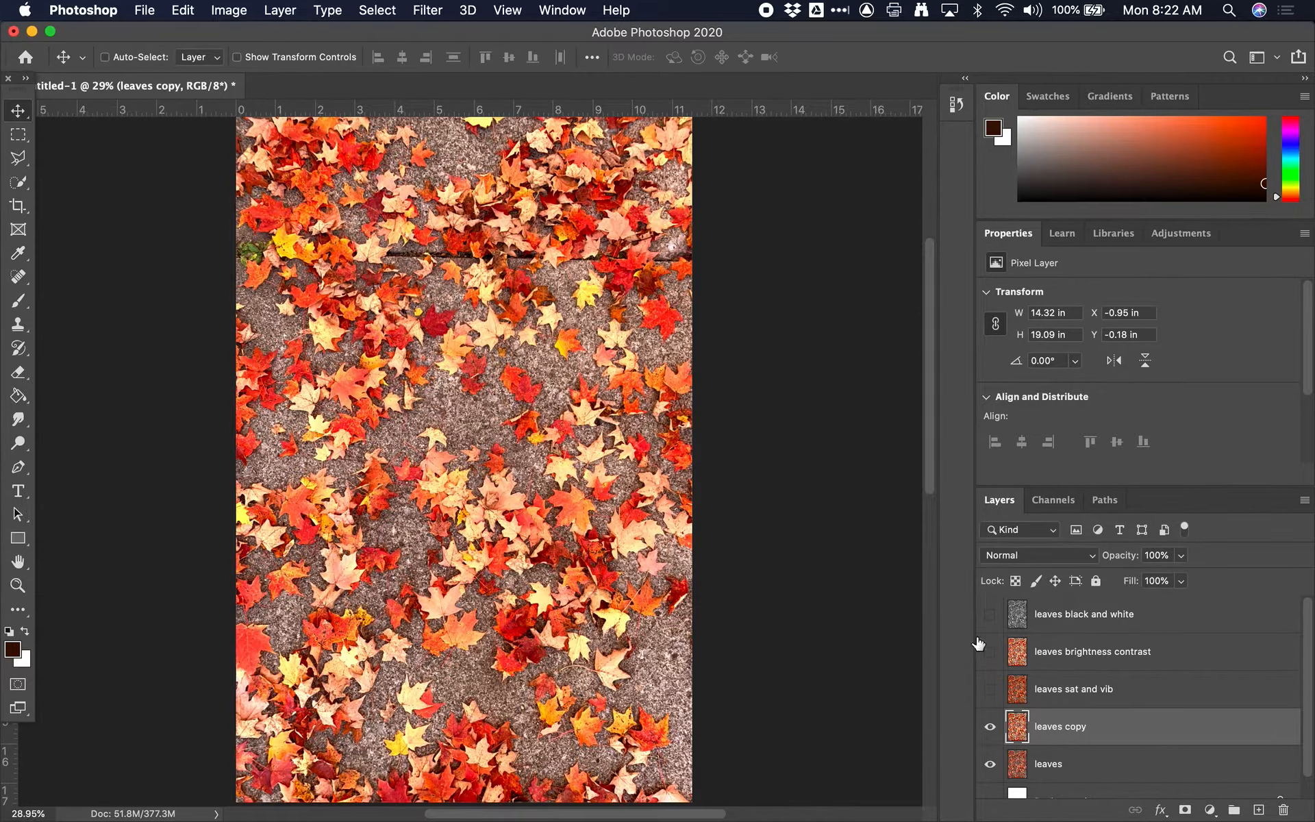
Step: Rename the levels-adjusted "leaves copy" layer as "leaves levels"
double_click(1061, 726)
double_click(1077, 727)
type("levels")
key("Return")
Step: Hide the "leaves levels" layer, remove the stray empty layer and duplicate the "leaves" layer
left_click(989, 726)
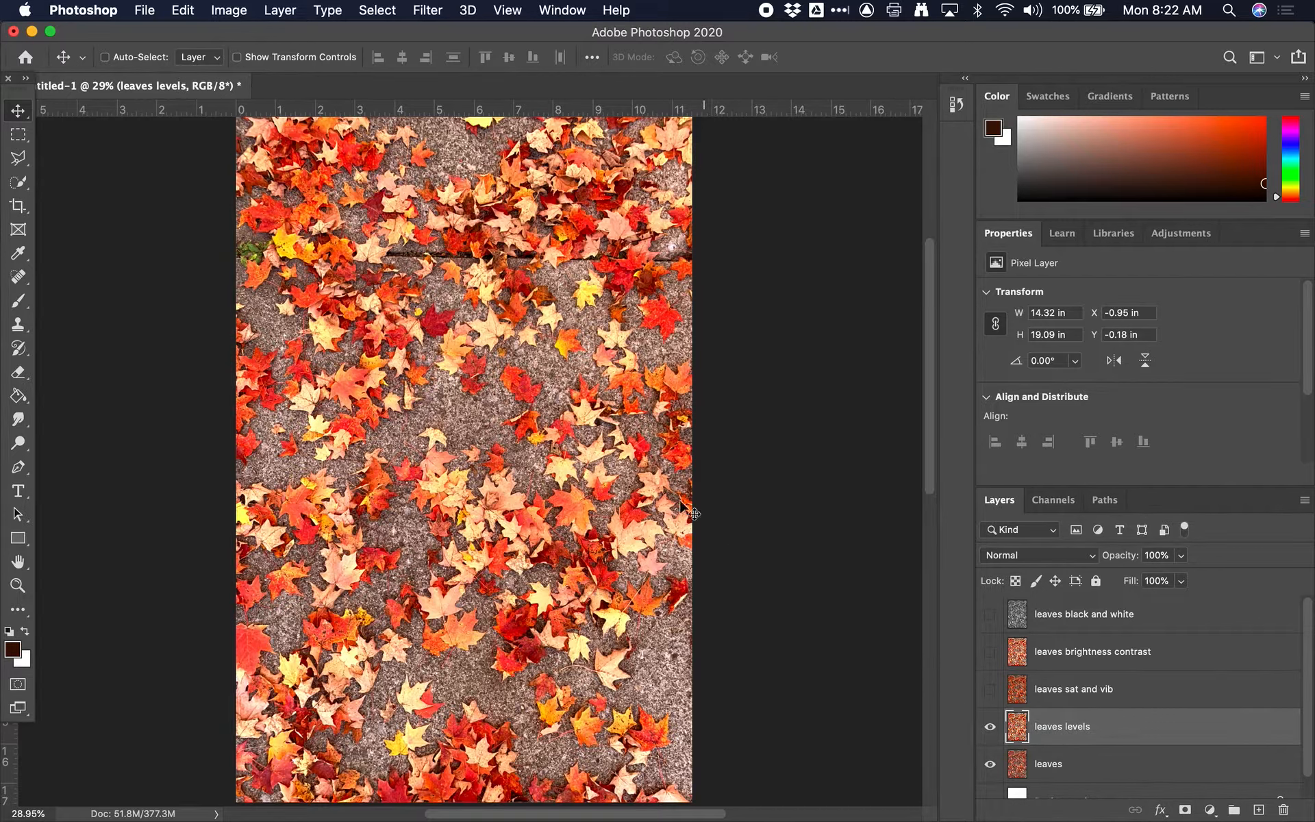
left_click(991, 728)
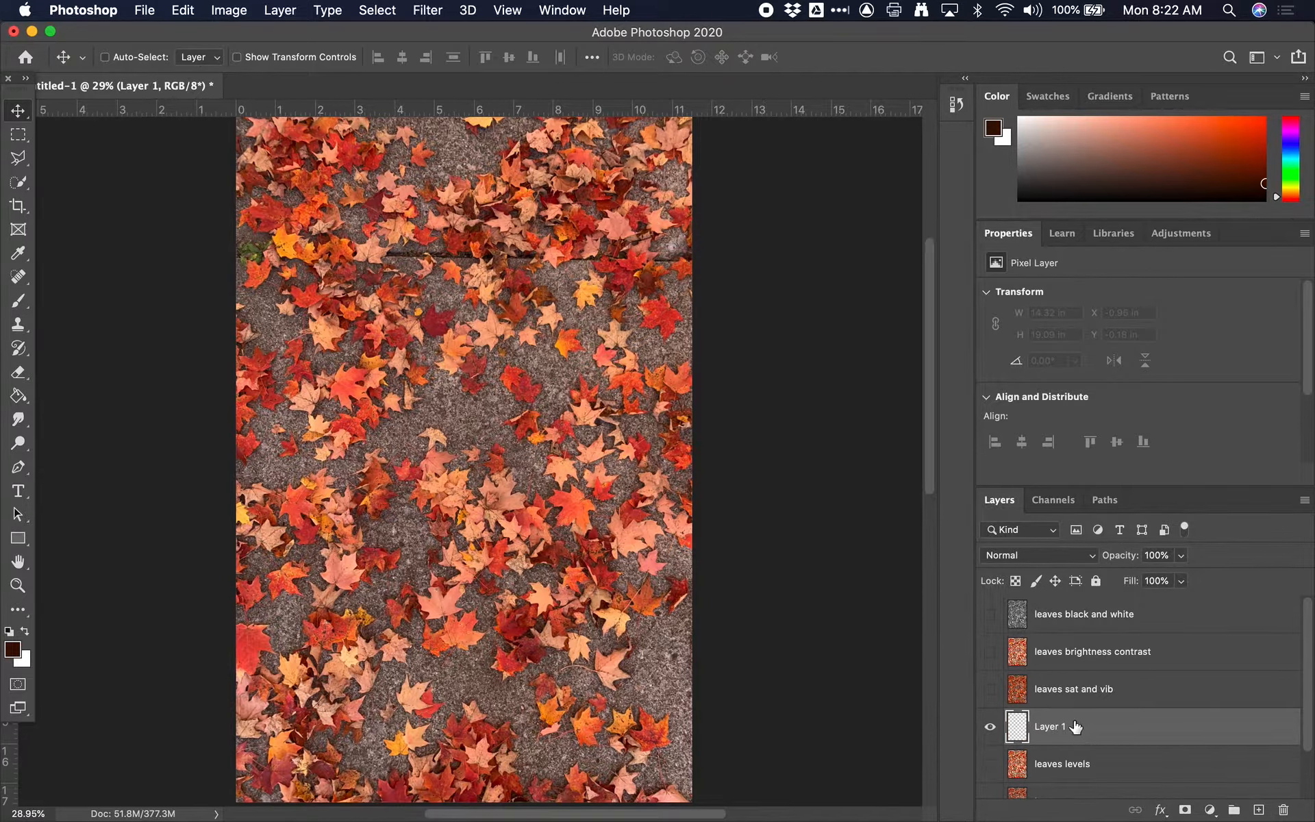
key("BackSpace")
left_click(1090, 759)
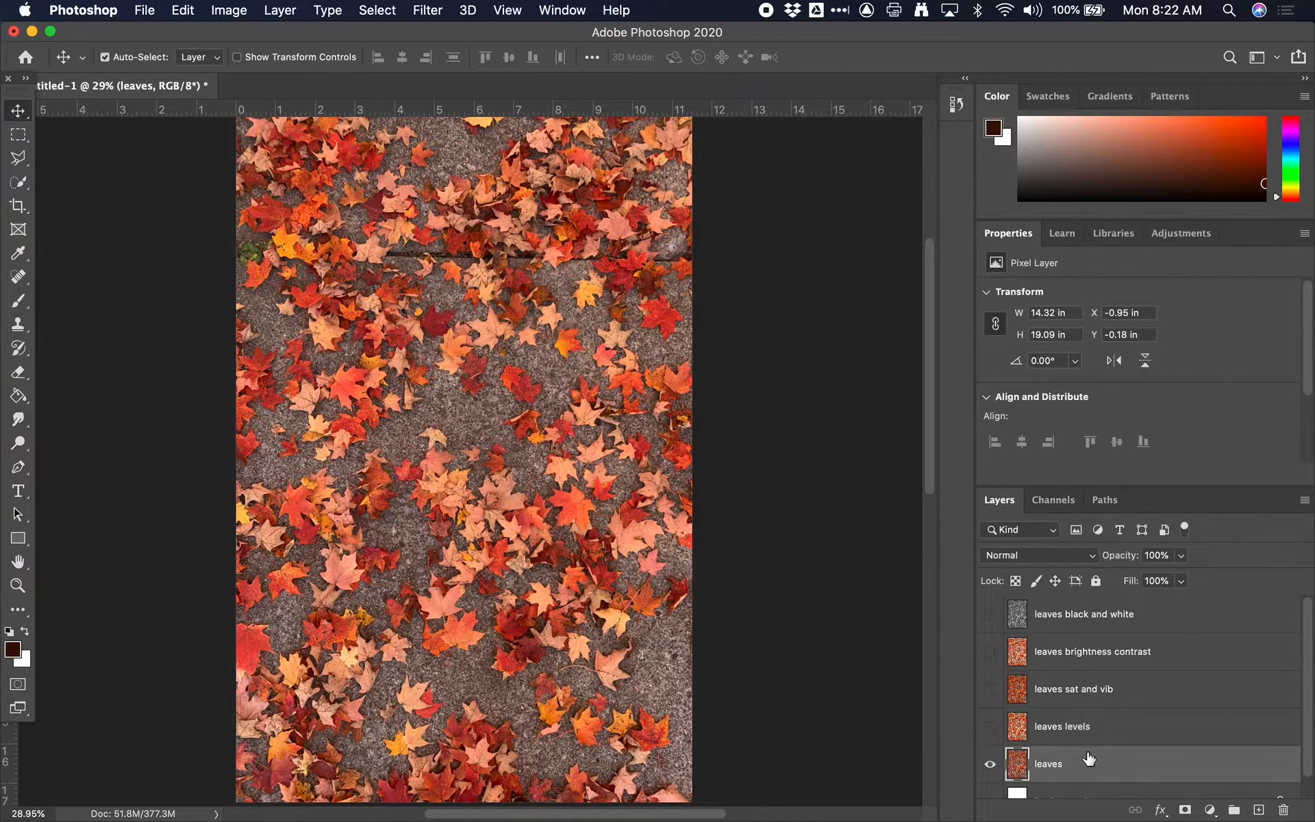
key("super+j")
scroll(1114, 768, "down", 3)
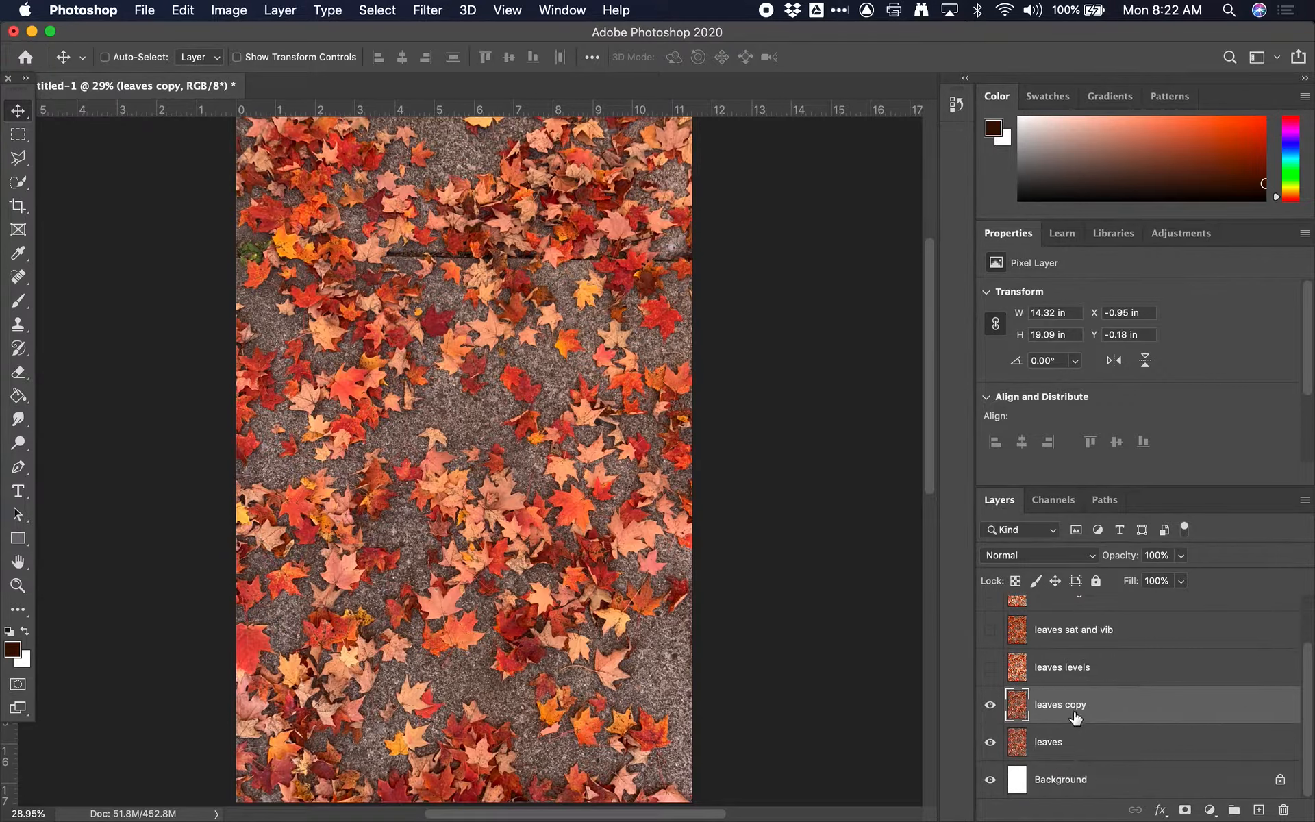
Step: Start a Color Balance adjustment on the "leaves copy" layer and set the shadows' color levels to +24, -44 and +27
left_click(229, 9)
mouse_move(258, 59)
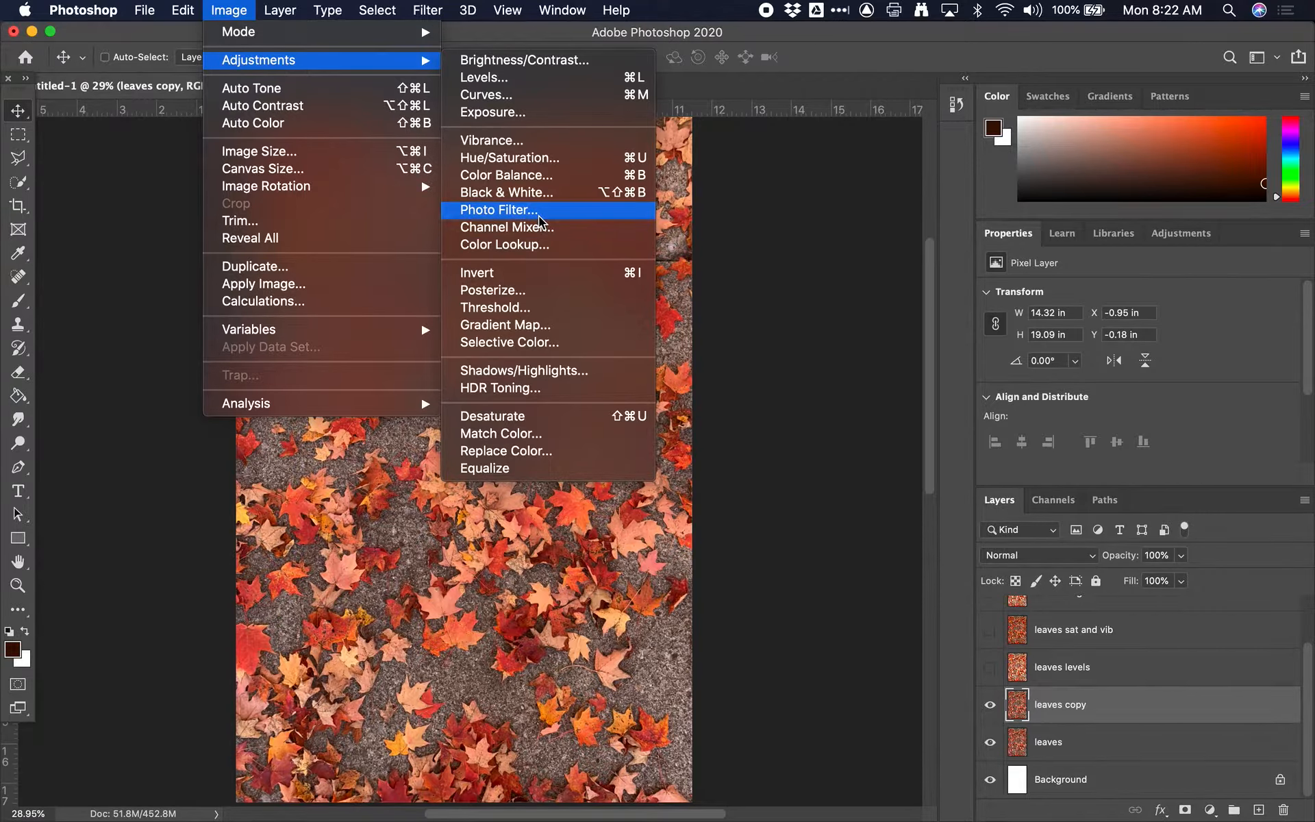
left_click(507, 175)
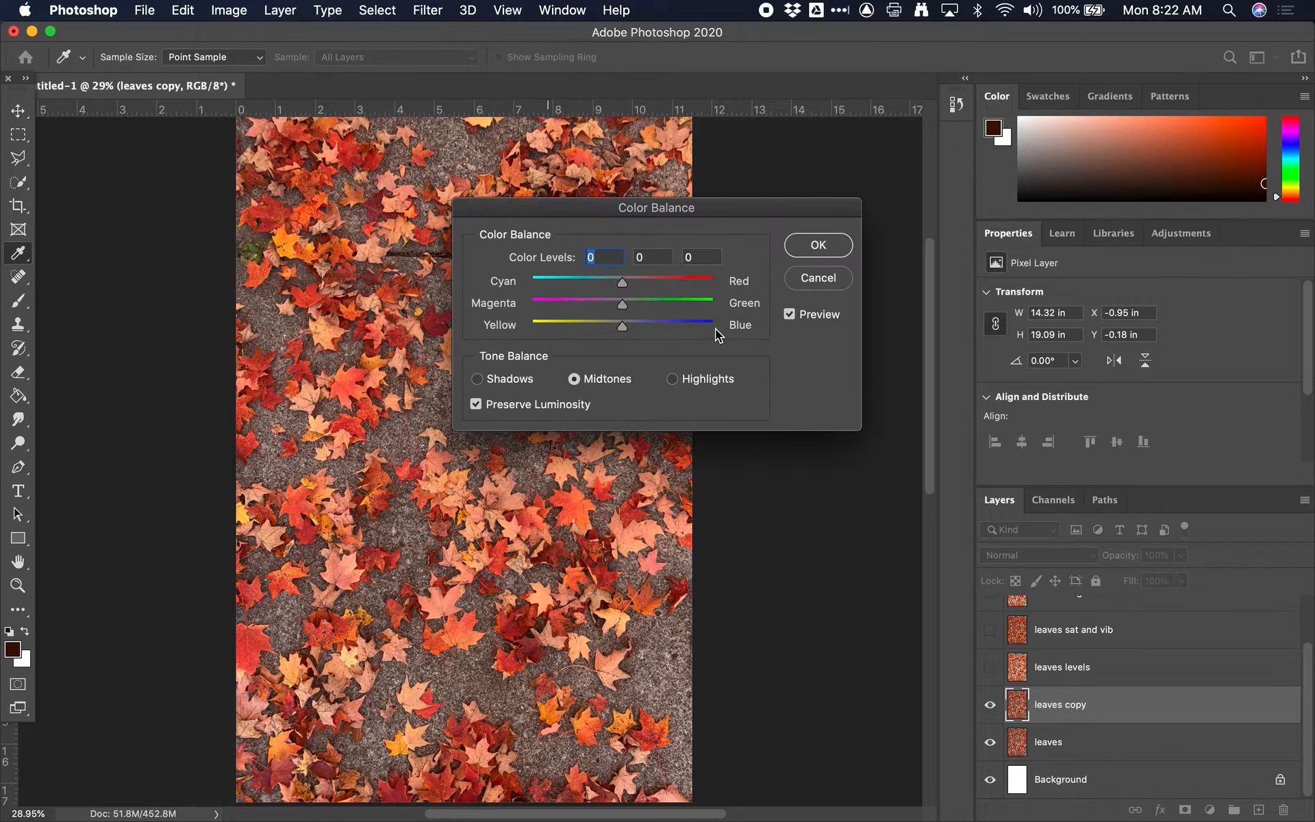
left_click_drag(710, 207, 956, 201)
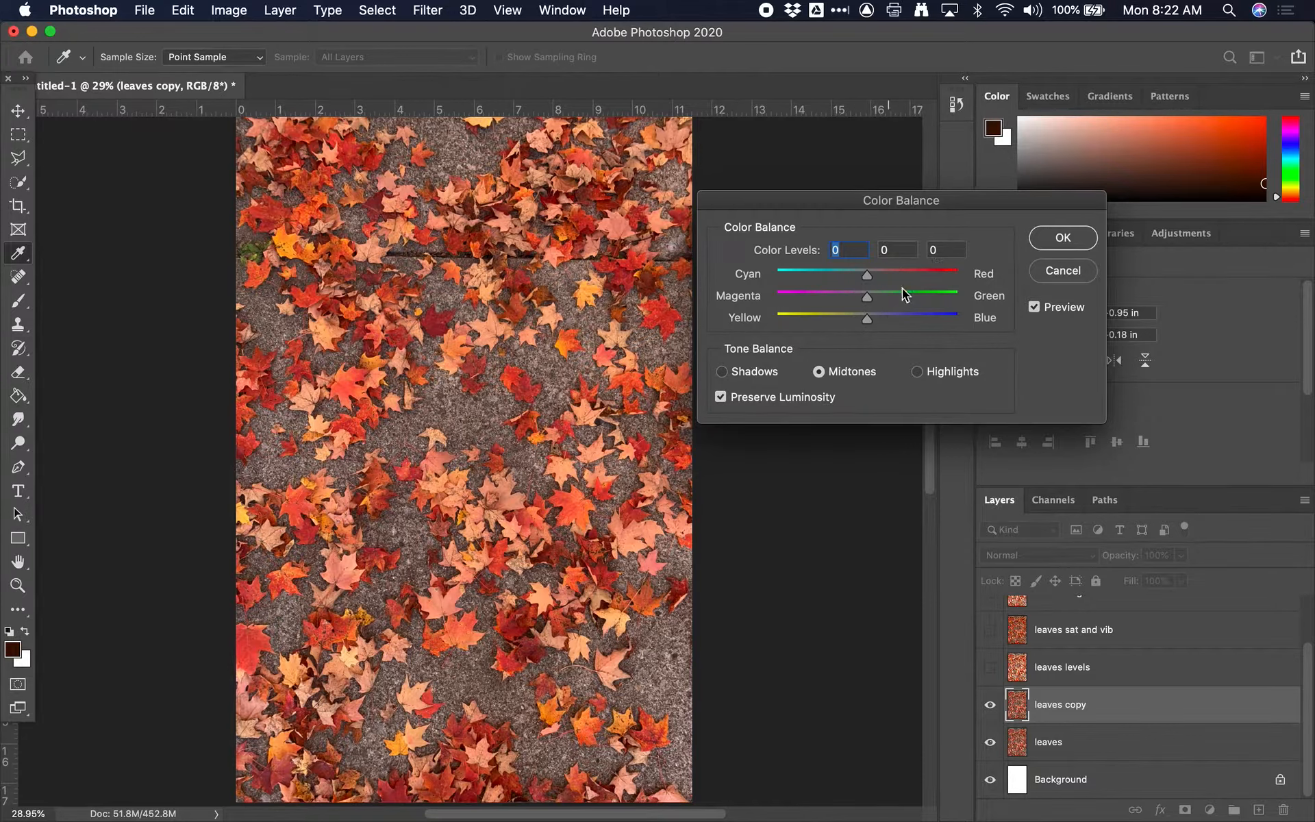
left_click(733, 373)
left_click(859, 376)
left_click(969, 371)
left_click(873, 370)
left_click(750, 376)
left_click_drag(867, 296, 827, 295)
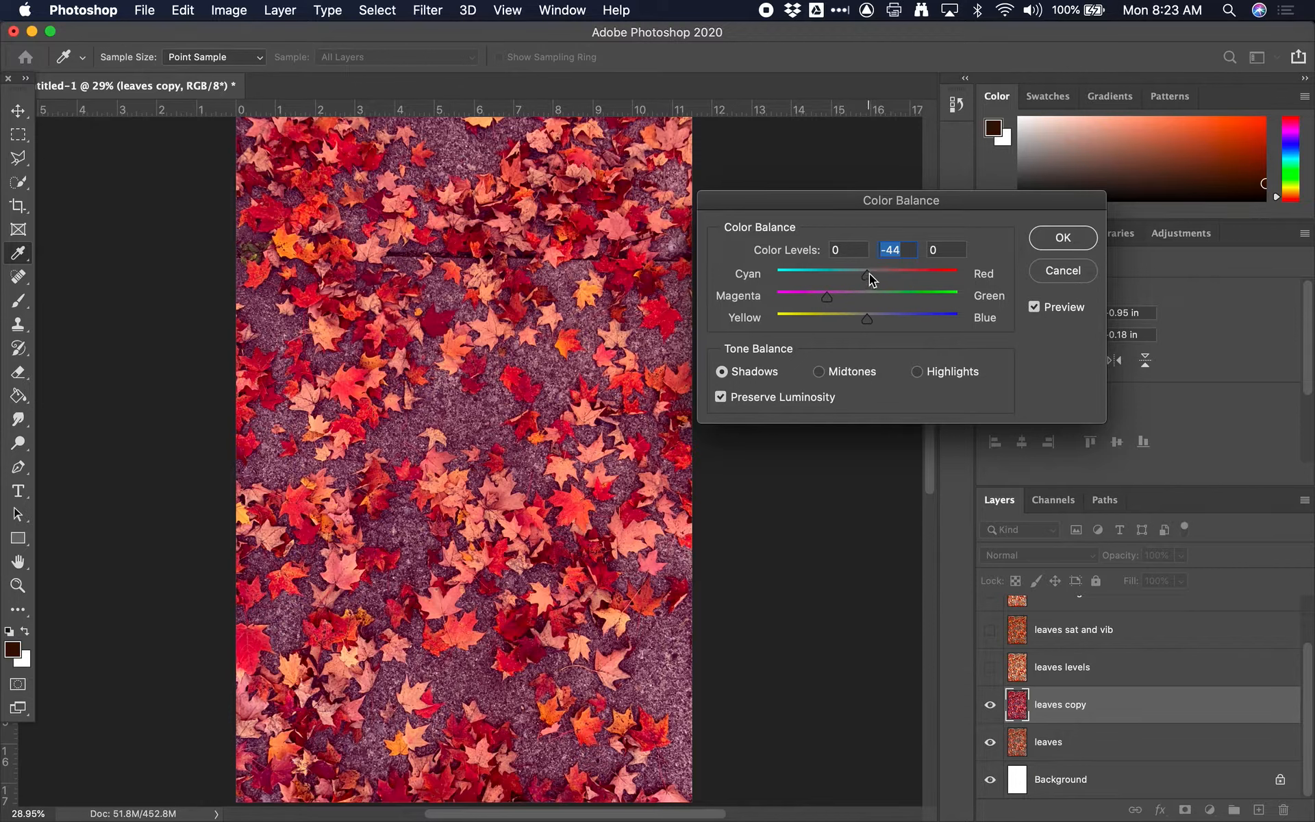
left_click_drag(870, 273, 893, 324)
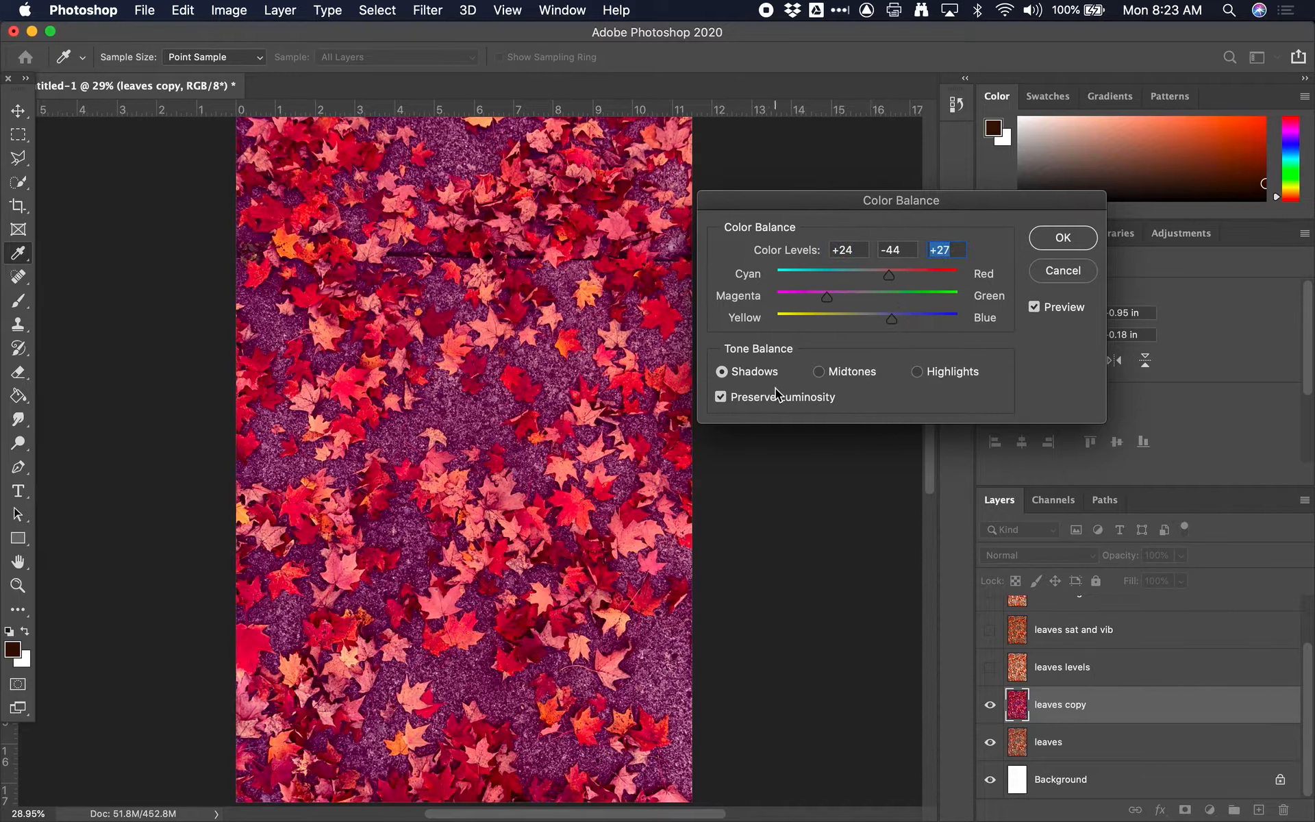
Step: Switch the Color Balance tone range to midtones
left_click(854, 378)
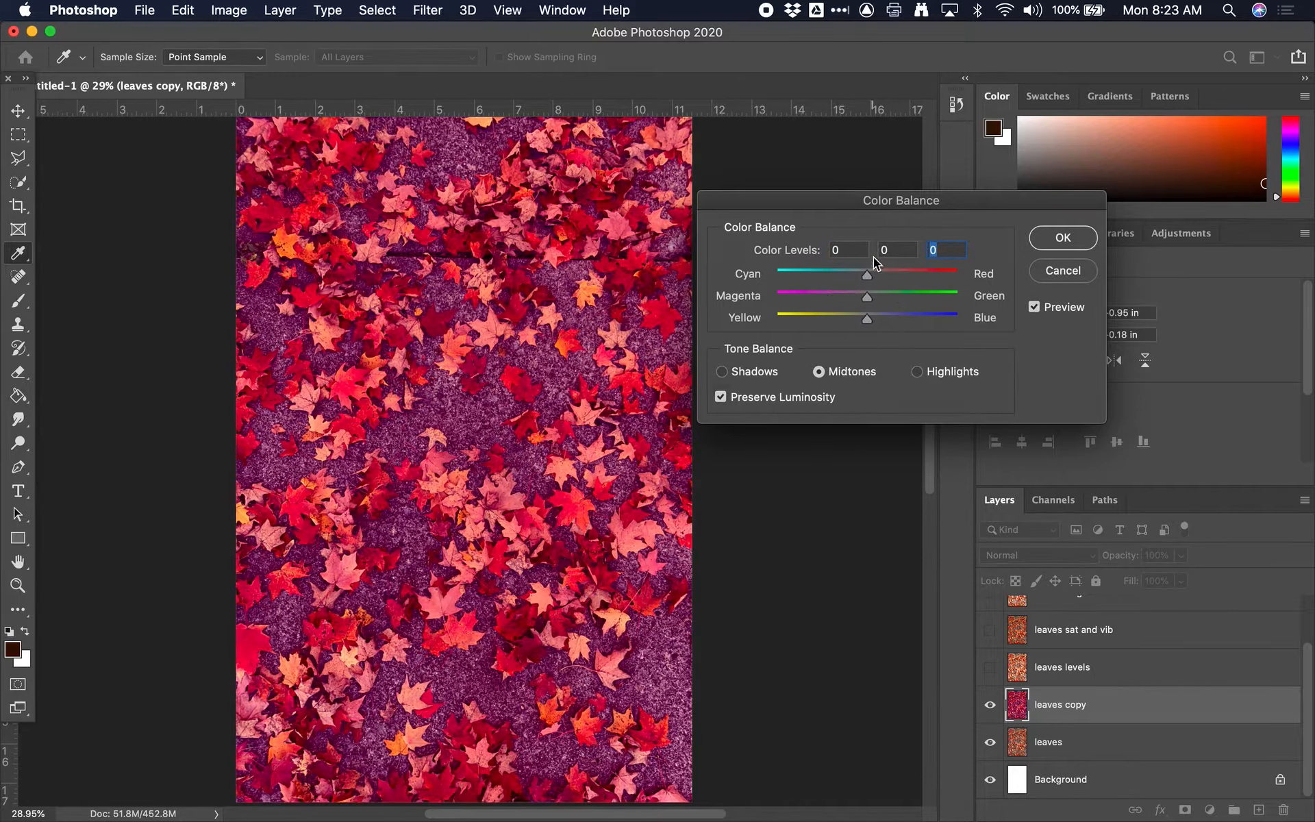